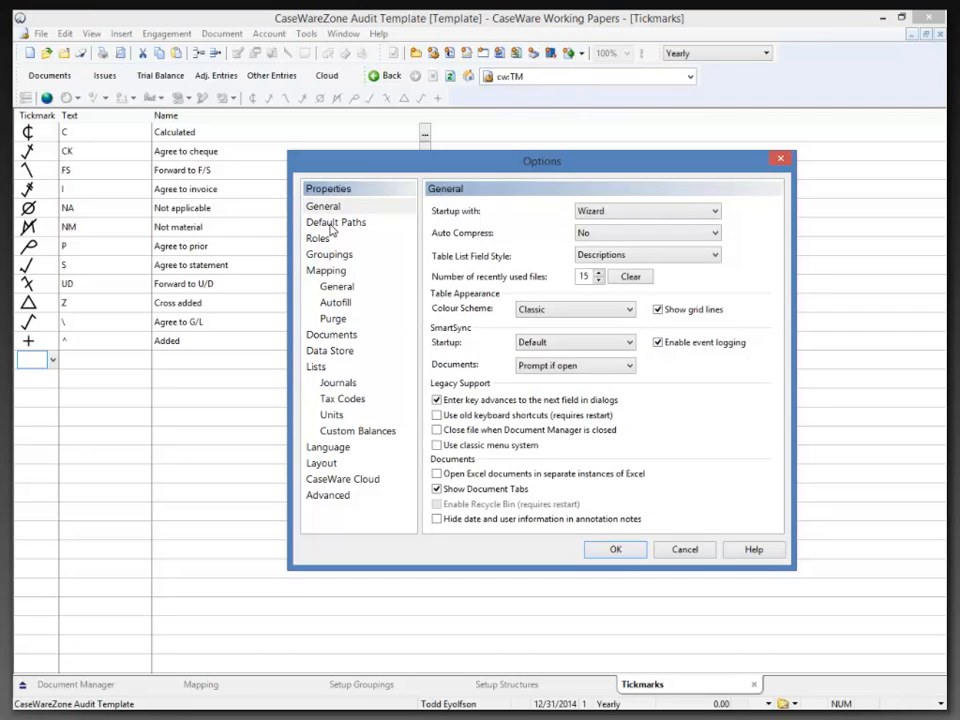
Show the Default Paths settings in the template's Options dialog.
{"action": "left_click", "coordinate": [333, 224]}
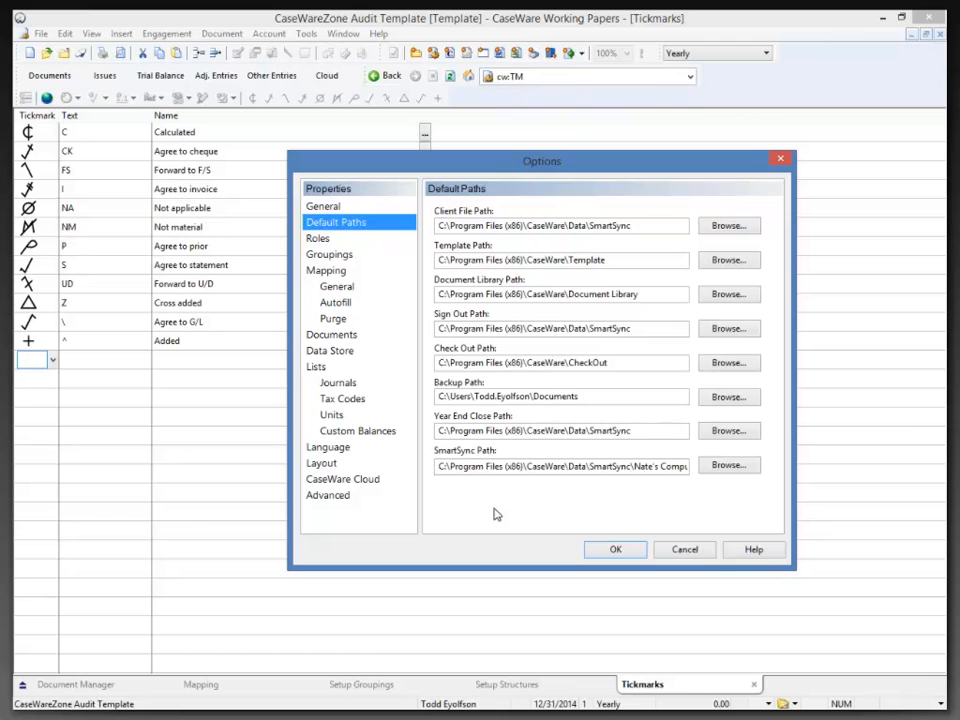
{"action": "left_click", "coordinate": [738, 226]}
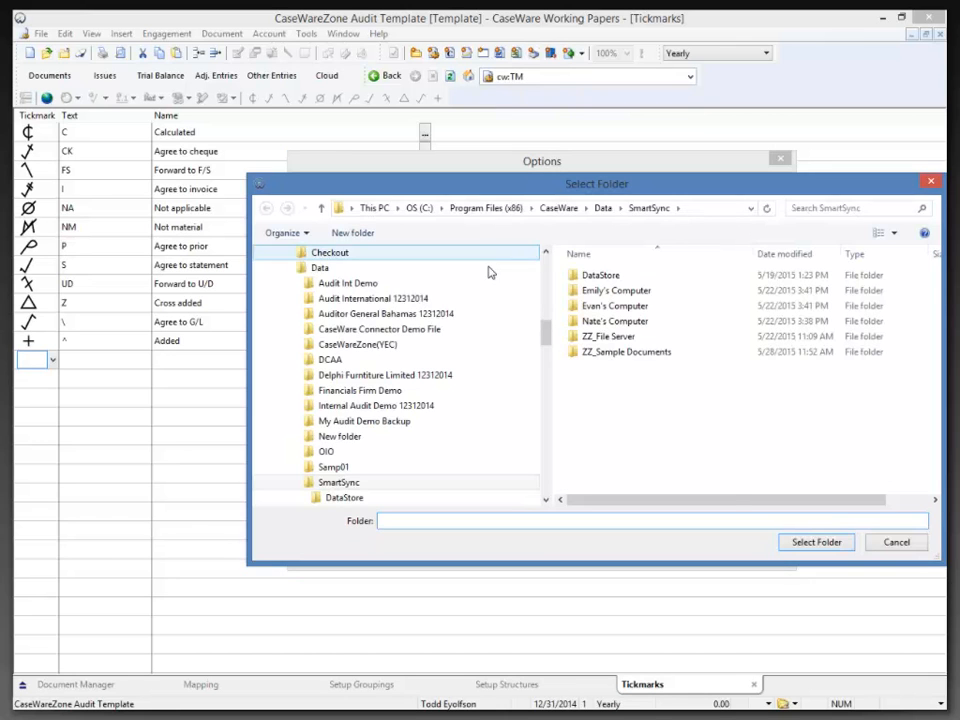
{"action": "left_click", "coordinate": [889, 544]}
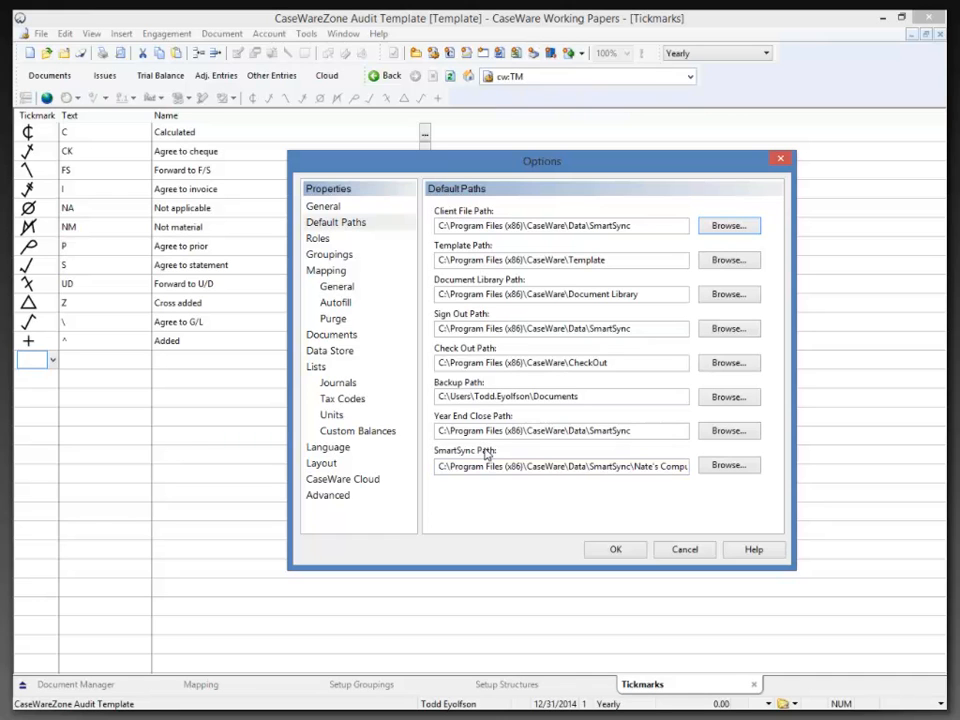
{"action": "left_click", "coordinate": [324, 242]}
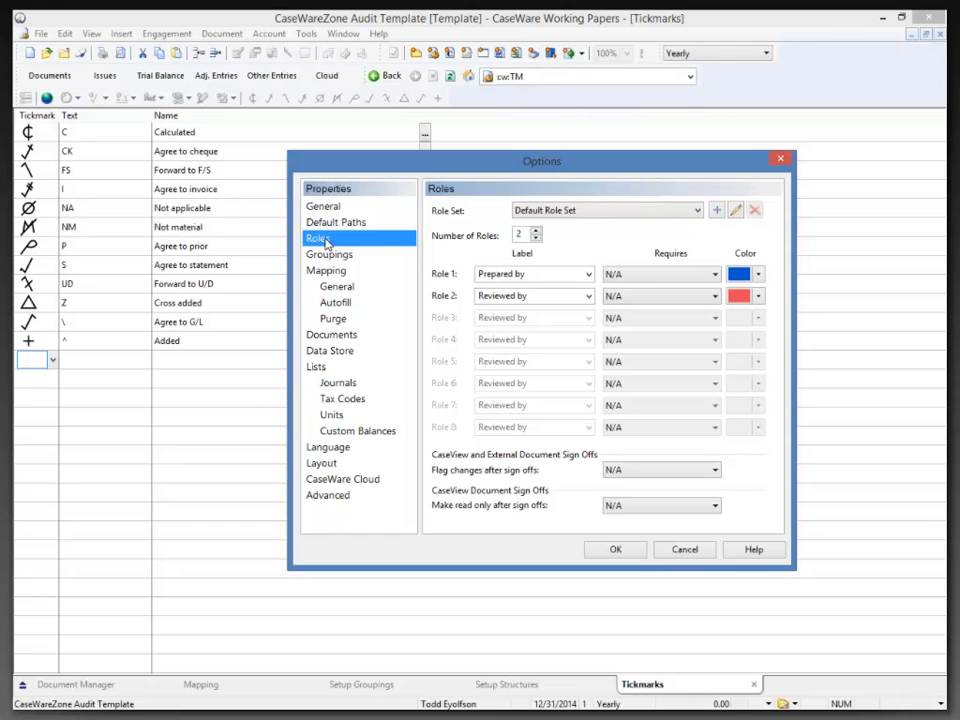
Start and cancel a new role set, leave Flag changes at N/A, then show the Groupings page.
{"action": "left_click", "coordinate": [716, 211]}
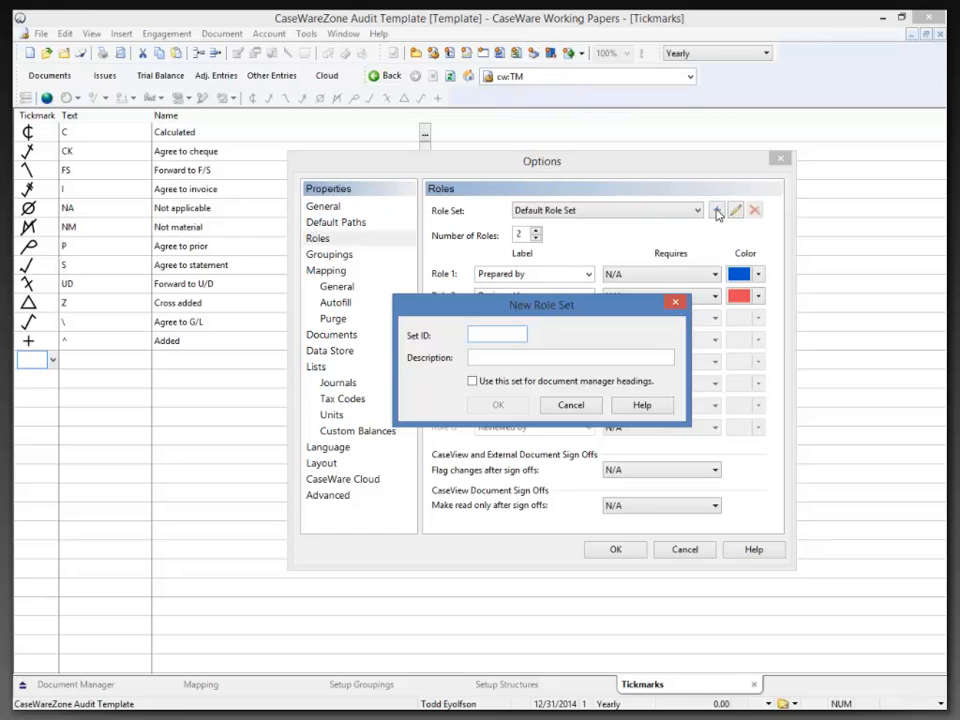
{"action": "left_click", "coordinate": [586, 409]}
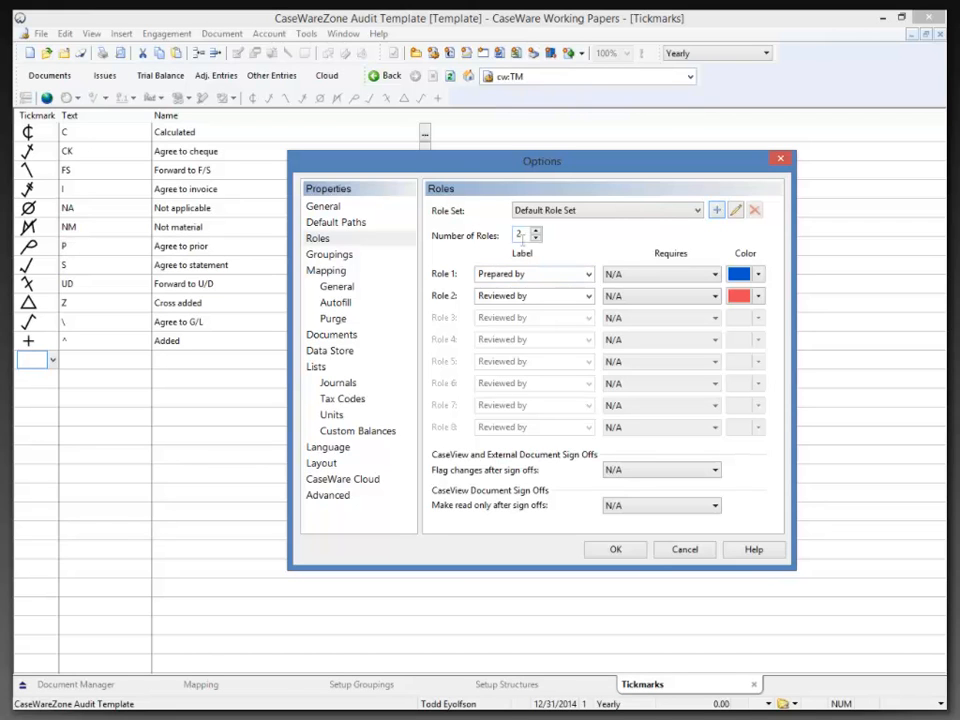
{"action": "left_click", "coordinate": [620, 470]}
{"action": "left_click", "coordinate": [624, 474]}
{"action": "left_click", "coordinate": [337, 258]}
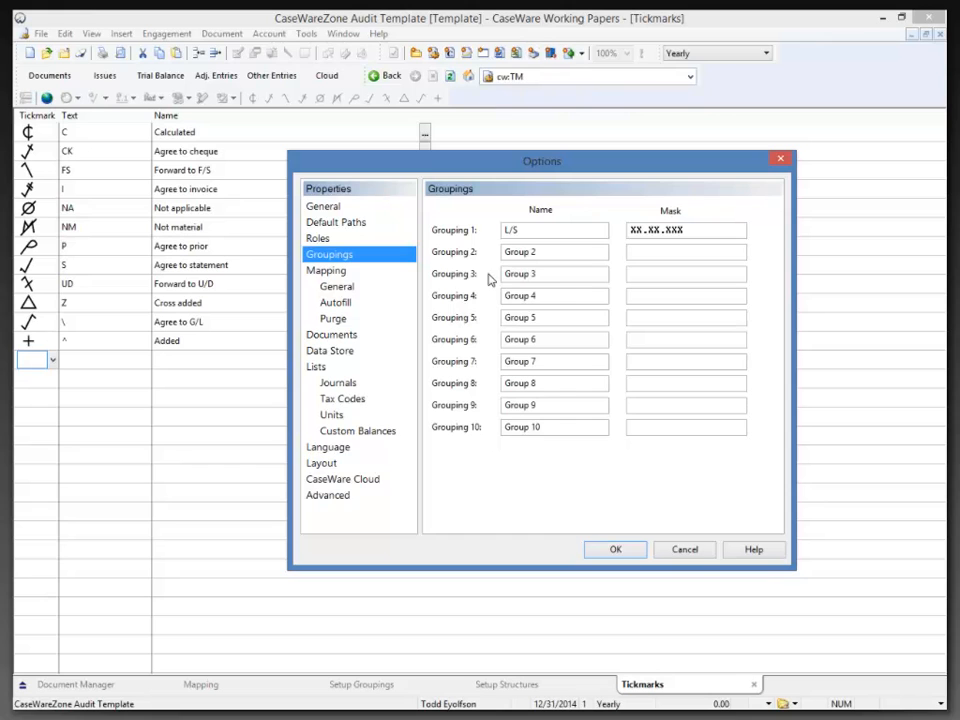
{"action": "left_click_drag", "start_coordinate": [531, 230], "coordinate": [501, 229]}
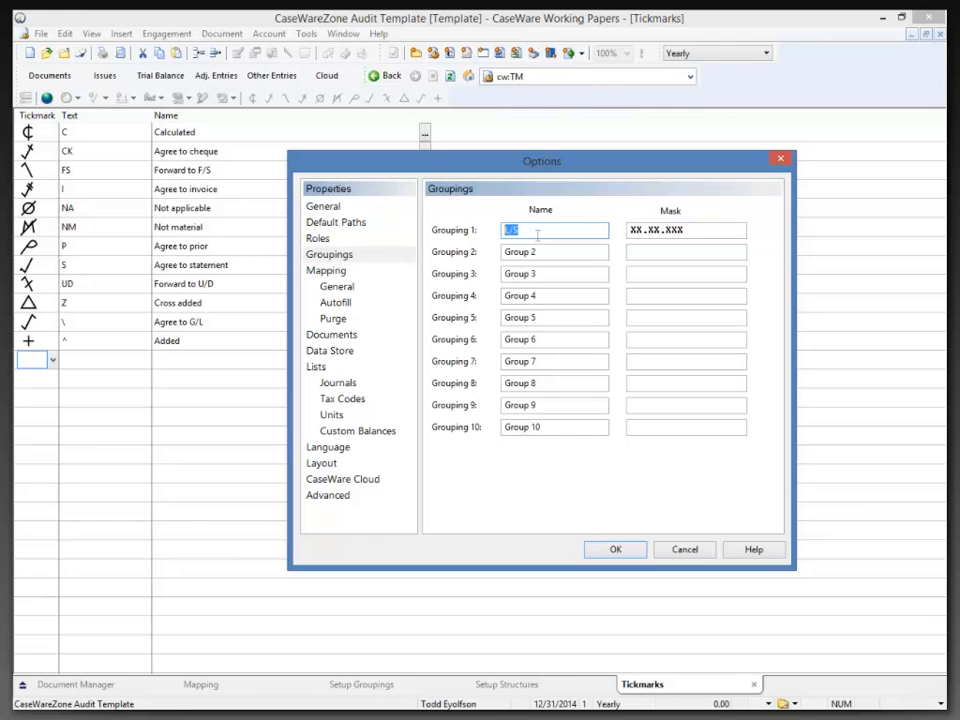
{"action": "double_click", "coordinate": [677, 230]}
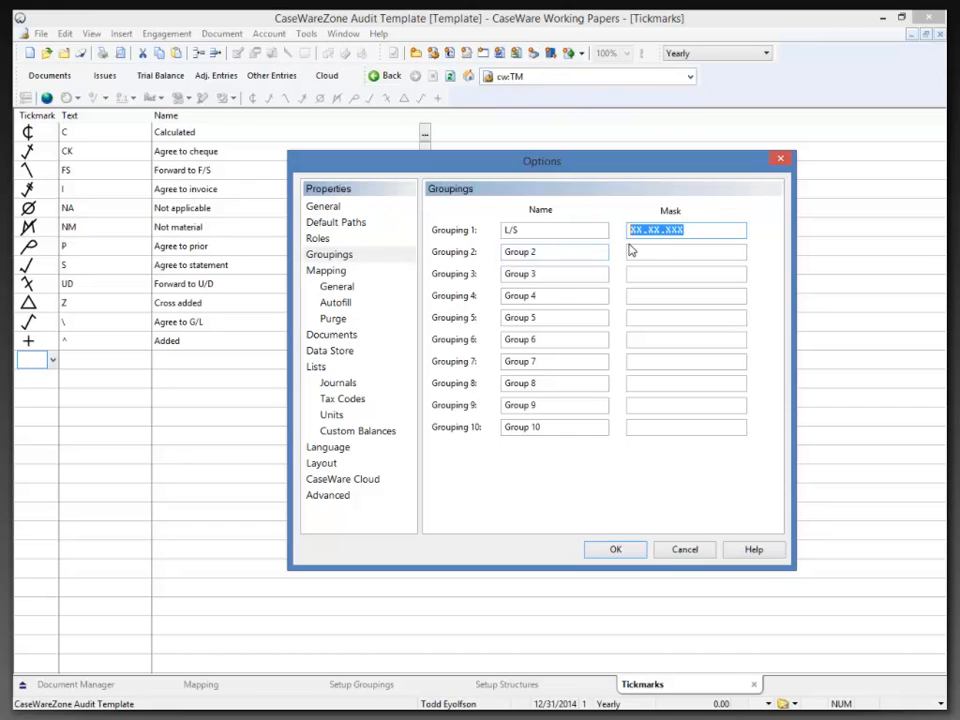
{"action": "left_click", "coordinate": [699, 236]}
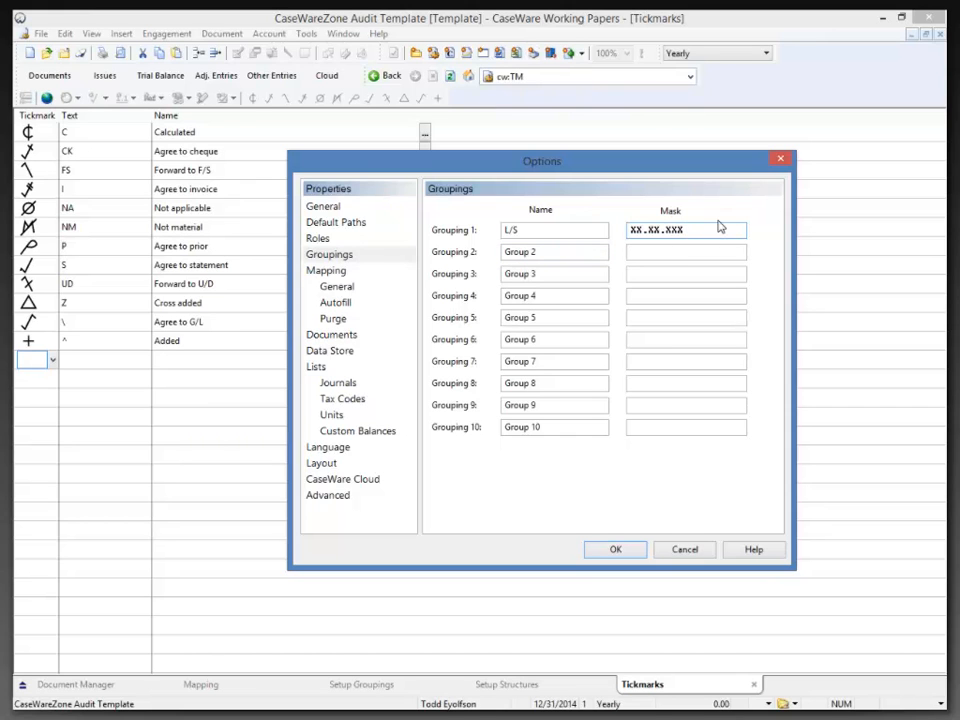
Replace the Map No mapping mask under Mapping > General with XXX.XXX.XX, then show Documents.
{"action": "left_click", "coordinate": [342, 289]}
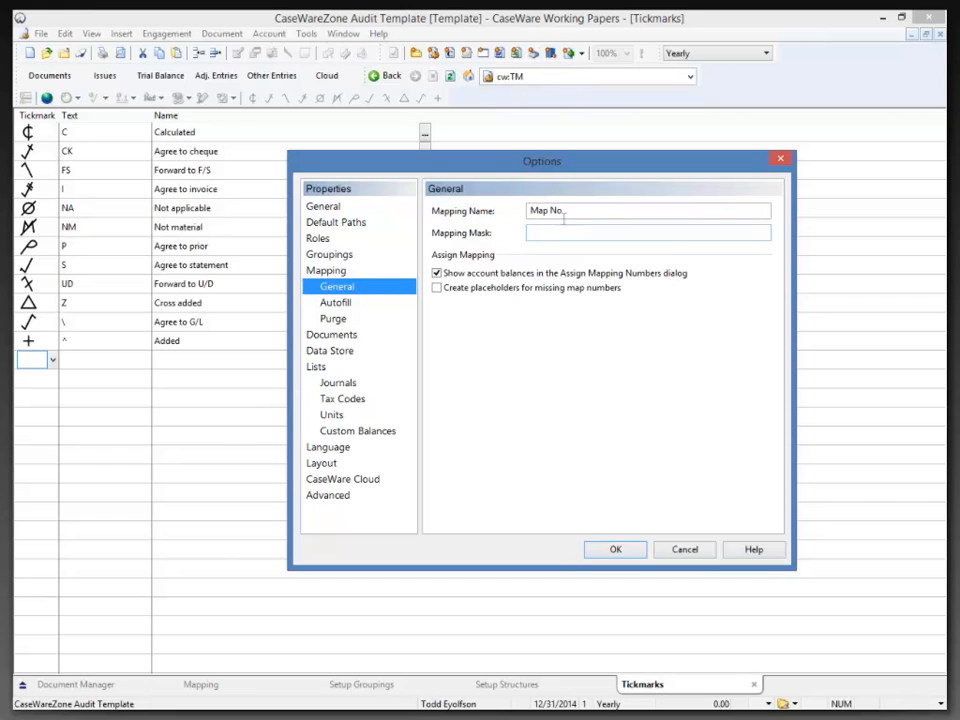
{"action": "left_click_drag", "start_coordinate": [572, 211], "coordinate": [518, 215]}
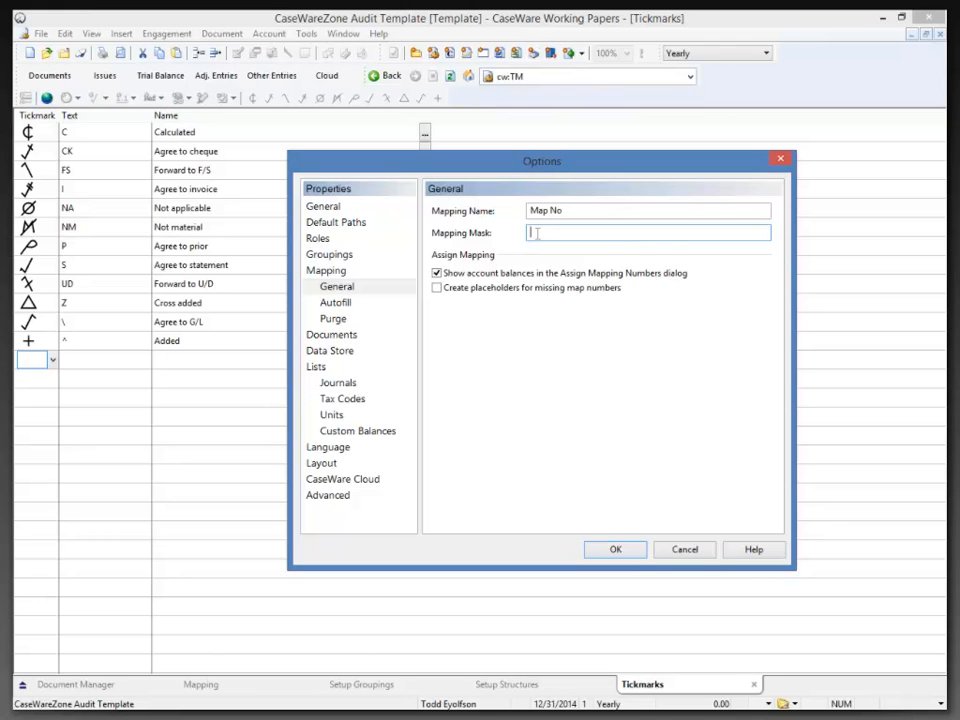
{"action": "type", "text": "XXX.XXX.XX"}
{"action": "left_click", "coordinate": [335, 339]}
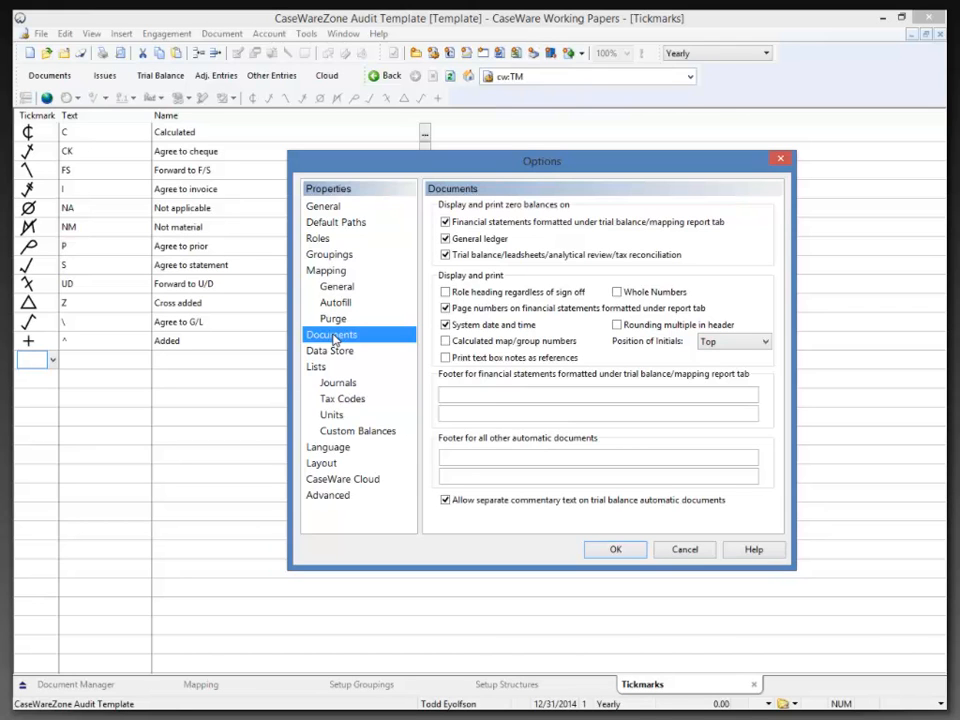
Turn off zero balances on financial statements, general ledger and trial balance, then show Journals.
{"action": "left_click", "coordinate": [446, 222]}
{"action": "left_click", "coordinate": [446, 238]}
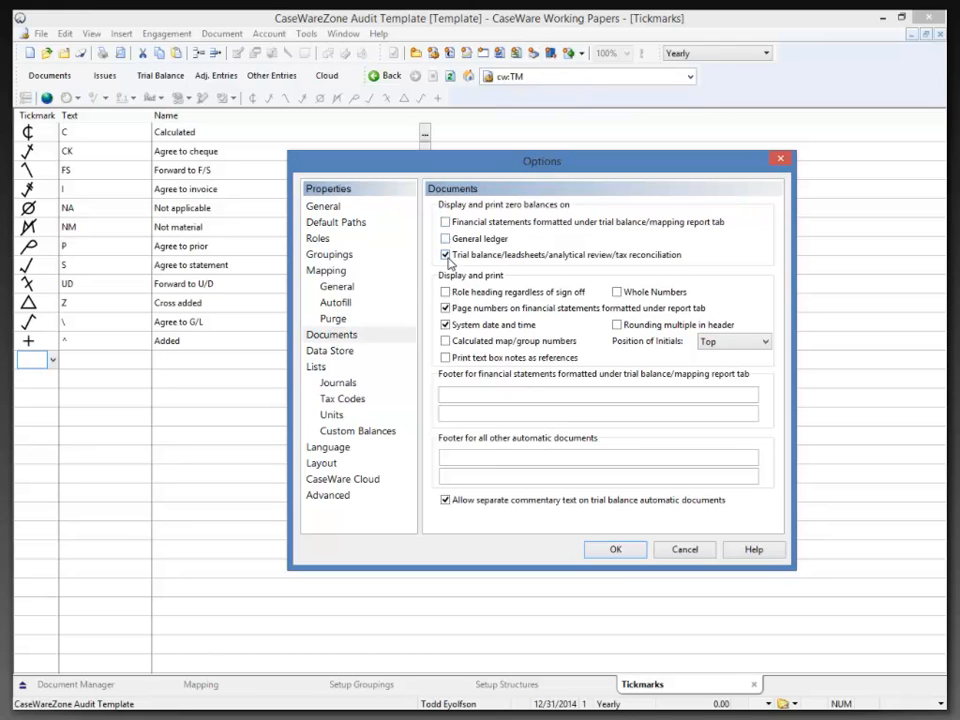
{"action": "left_click", "coordinate": [446, 255]}
{"action": "left_click", "coordinate": [318, 372]}
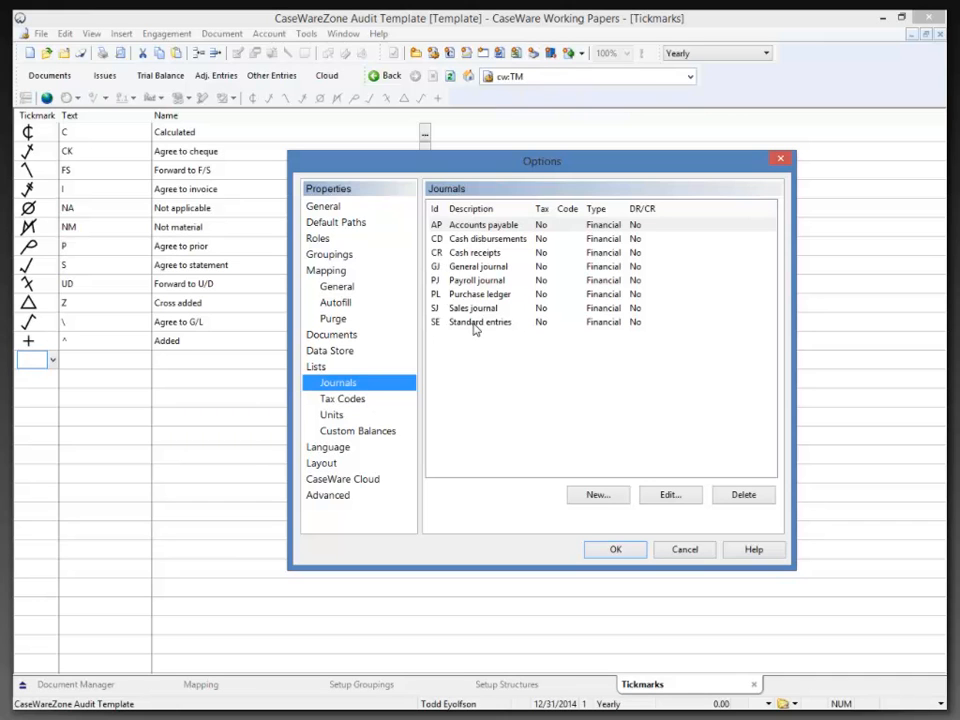
Start and cancel a new journal, then start and cancel a new tax code.
{"action": "left_click", "coordinate": [597, 494]}
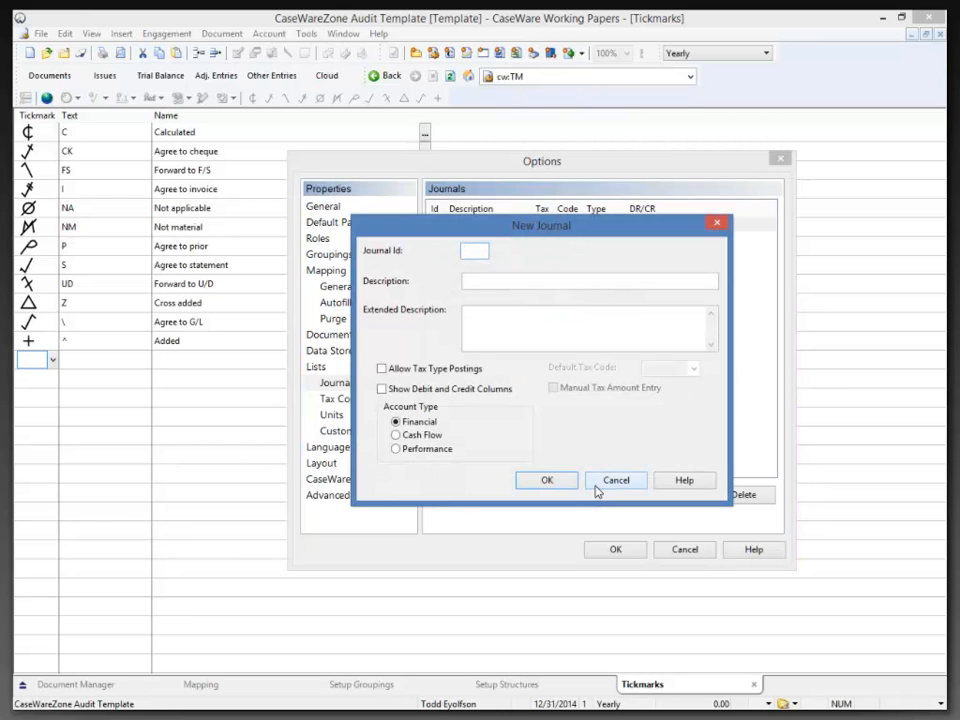
{"action": "left_click", "coordinate": [597, 488]}
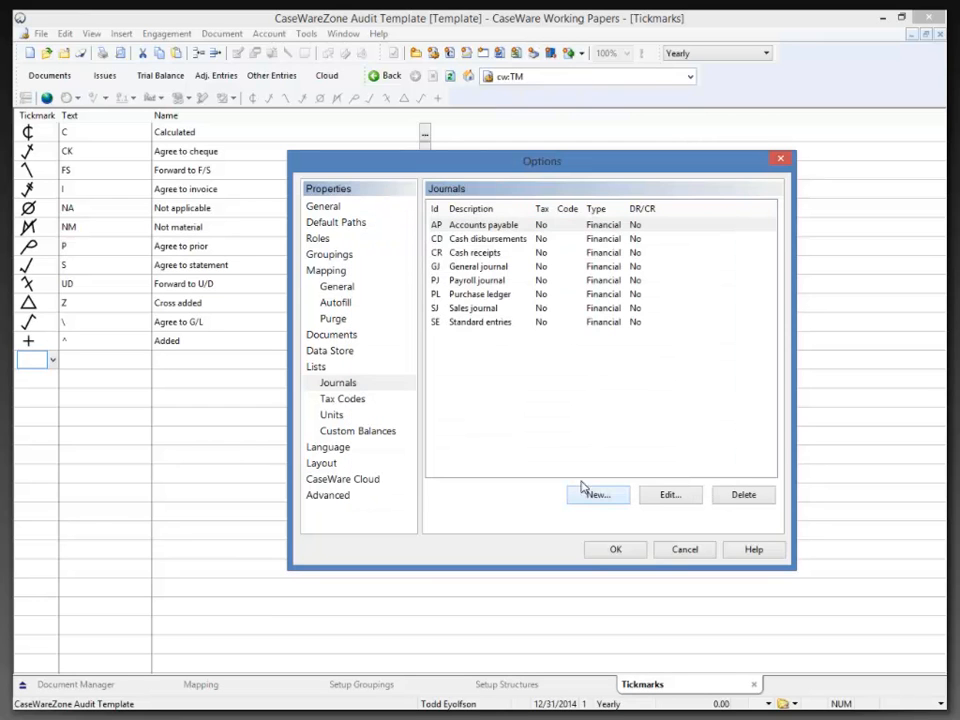
{"action": "left_click", "coordinate": [359, 401]}
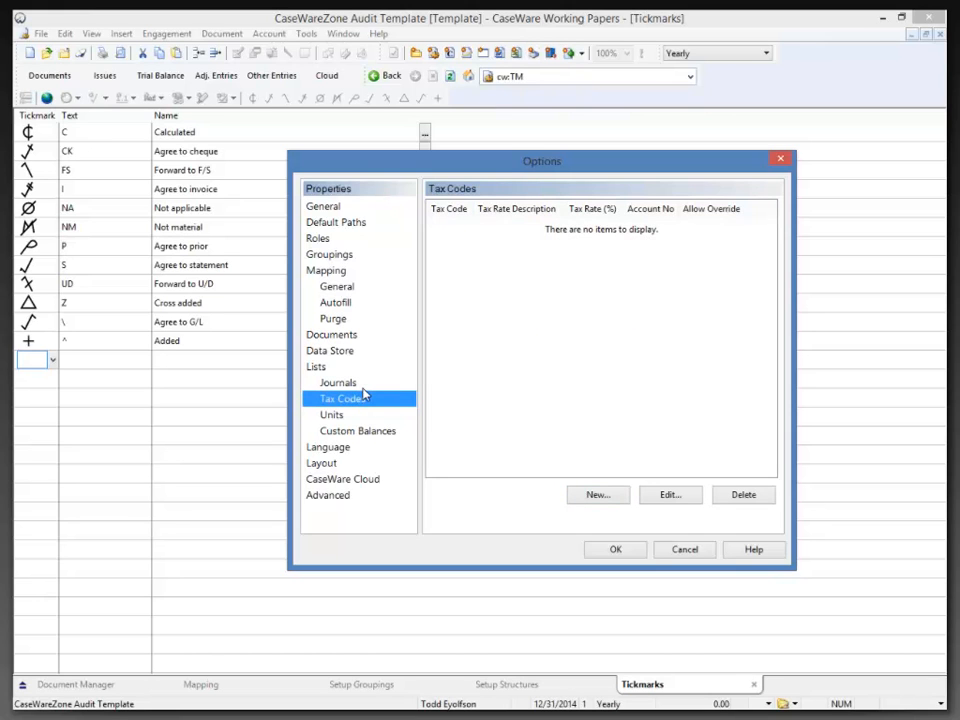
{"action": "left_click", "coordinate": [610, 499]}
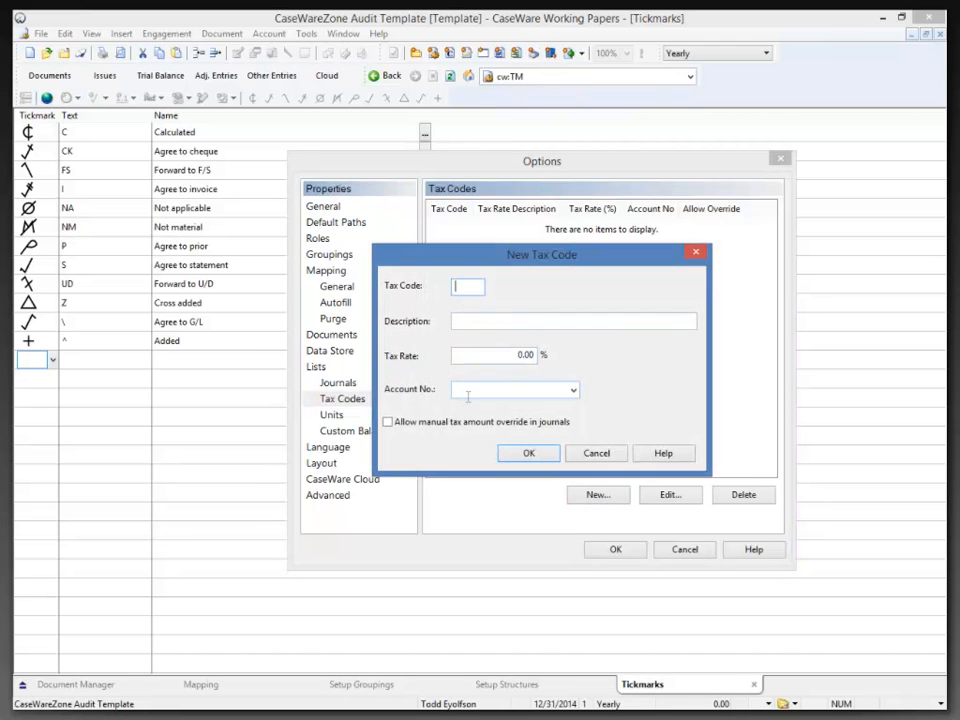
{"action": "left_click", "coordinate": [591, 453]}
Open the Sales journal for editing, discard the tax-posting change, then show the empty Units list.
{"action": "left_click", "coordinate": [340, 385]}
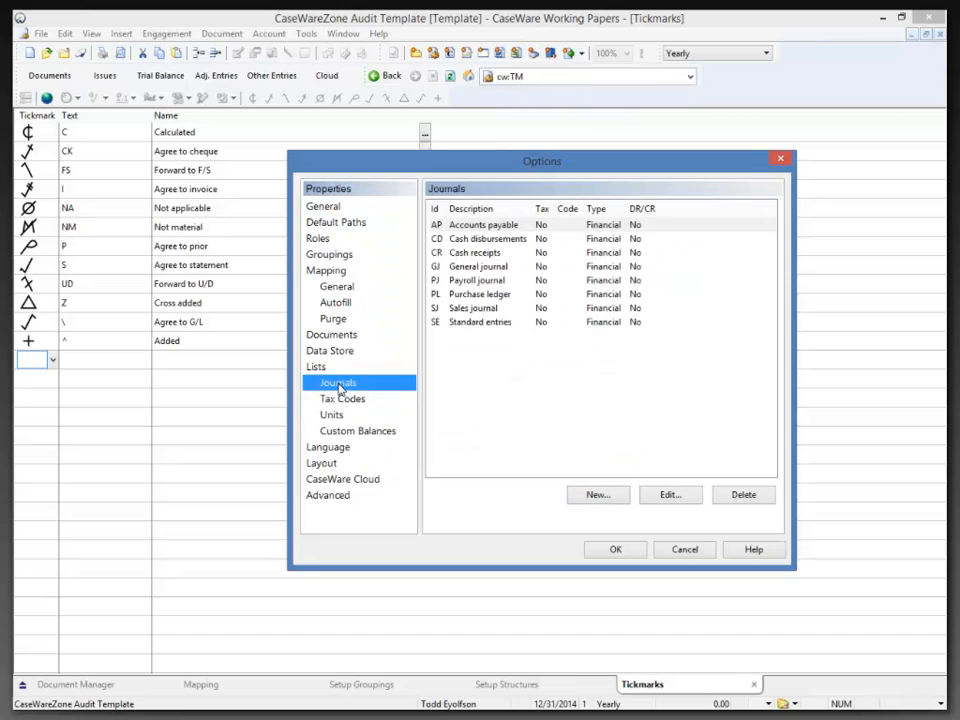
{"action": "left_click", "coordinate": [456, 310]}
{"action": "double_click", "coordinate": [456, 310]}
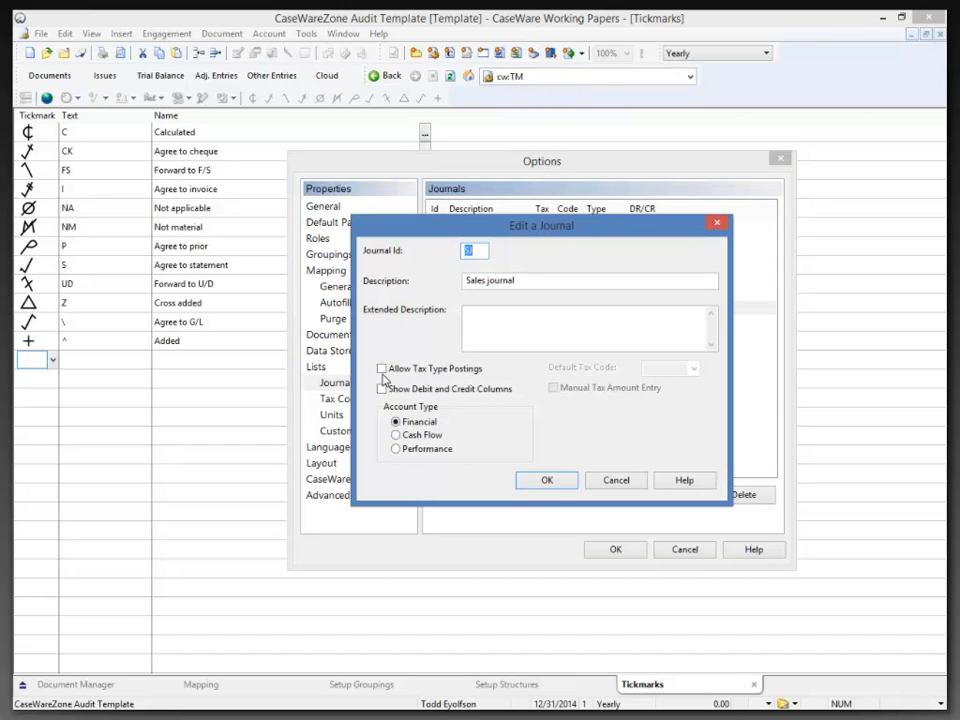
{"action": "left_click", "coordinate": [382, 369]}
{"action": "left_click", "coordinate": [677, 372]}
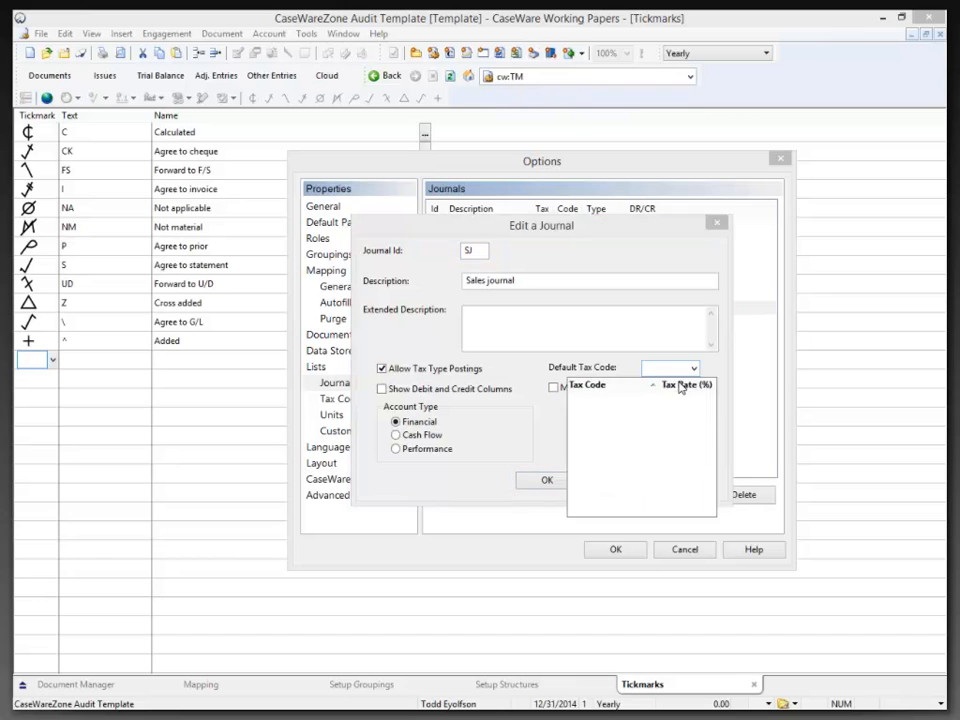
{"action": "left_click", "coordinate": [681, 385]}
{"action": "left_click", "coordinate": [623, 480]}
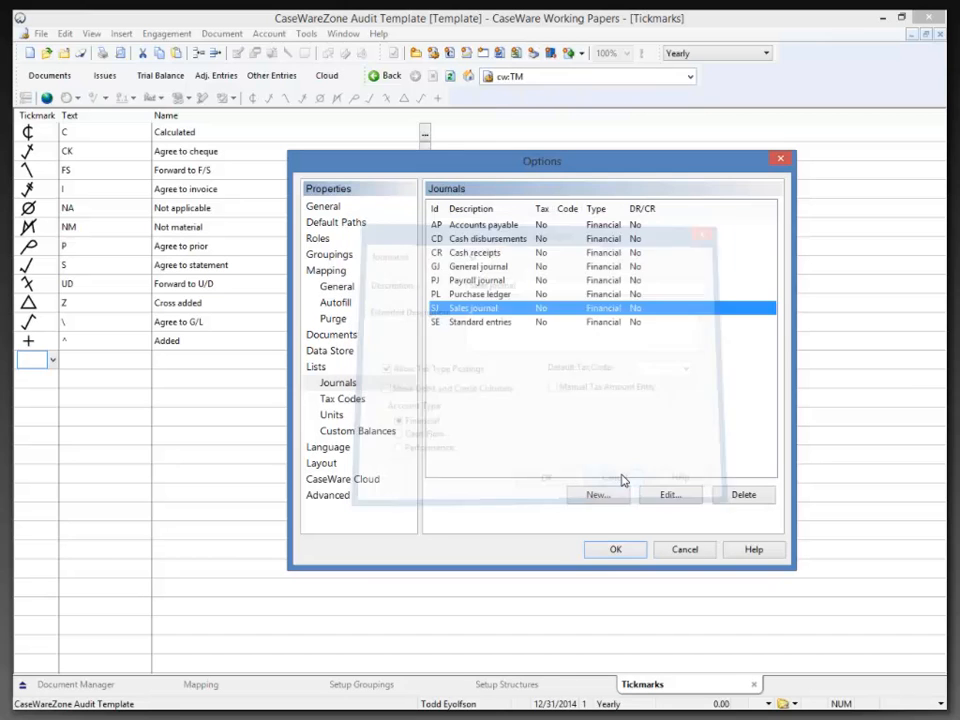
{"action": "left_click", "coordinate": [333, 414]}
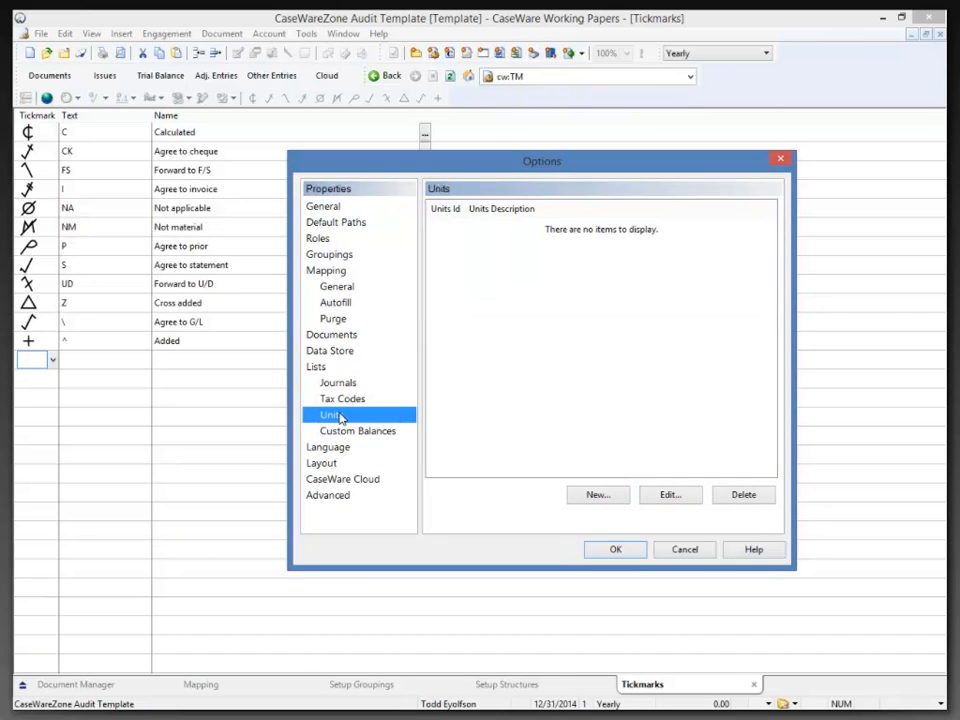
Step through the Custom Balances and Language pages to reach the Advanced settings.
{"action": "left_click", "coordinate": [348, 433]}
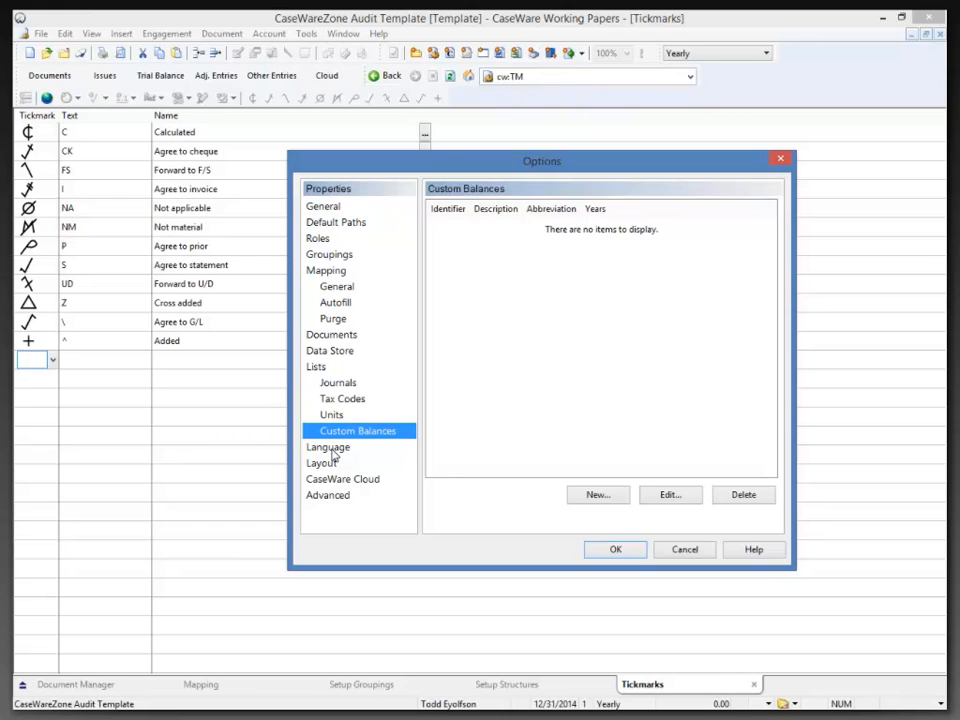
{"action": "left_click", "coordinate": [331, 450]}
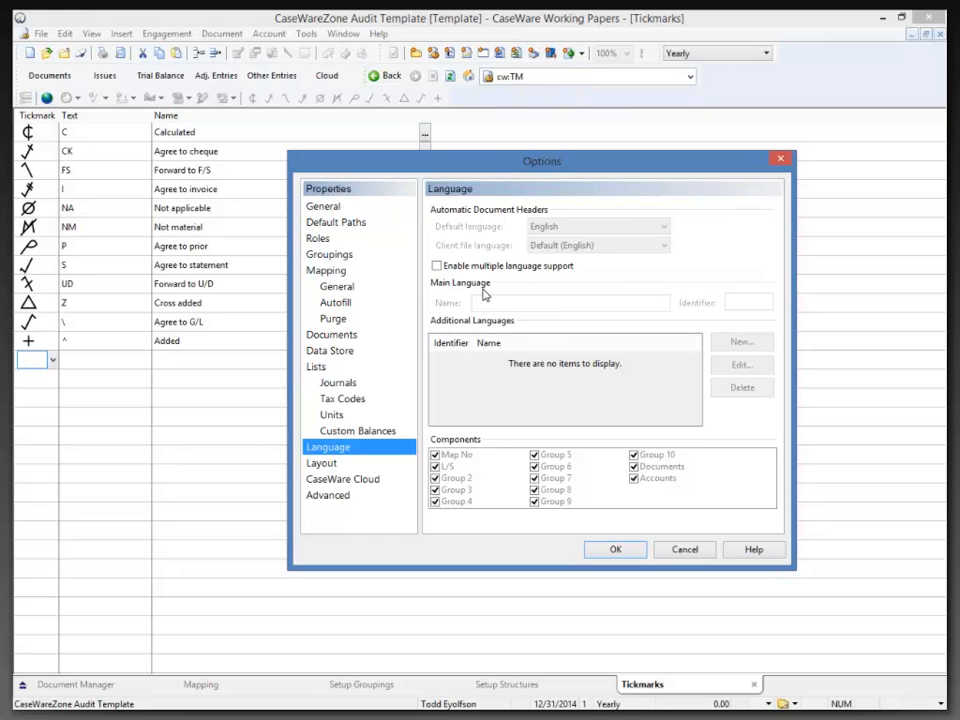
{"action": "left_click", "coordinate": [337, 497]}
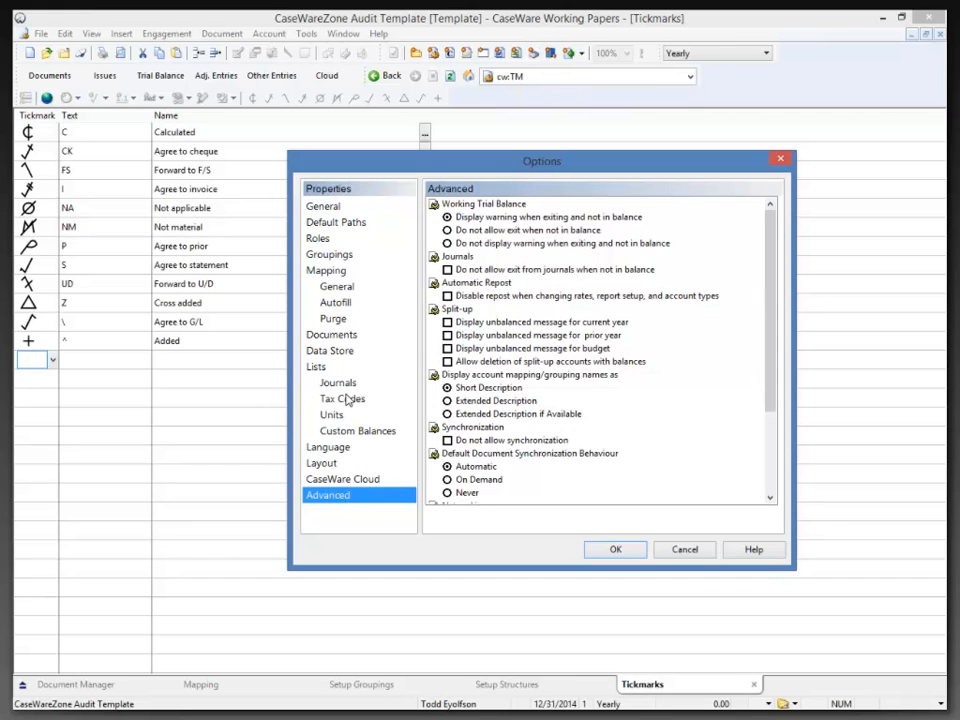
Review the Advanced groups from Working Trial Balance to Synchronization, then cancel Options unchanged.
{"action": "left_click", "coordinate": [488, 206]}
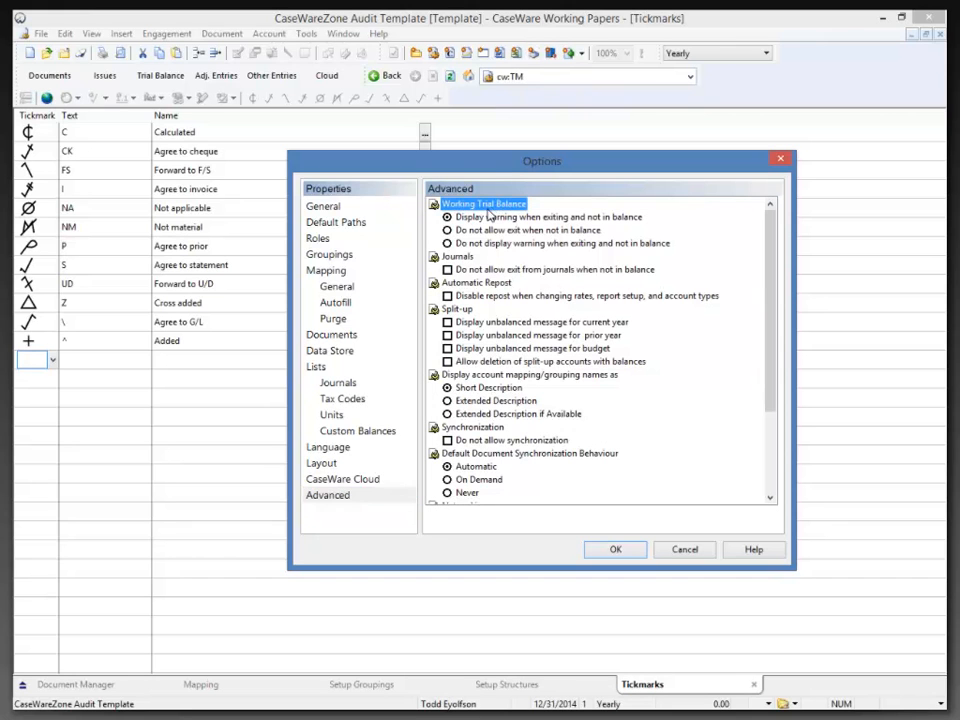
{"action": "left_click", "coordinate": [457, 258]}
{"action": "left_click", "coordinate": [456, 284]}
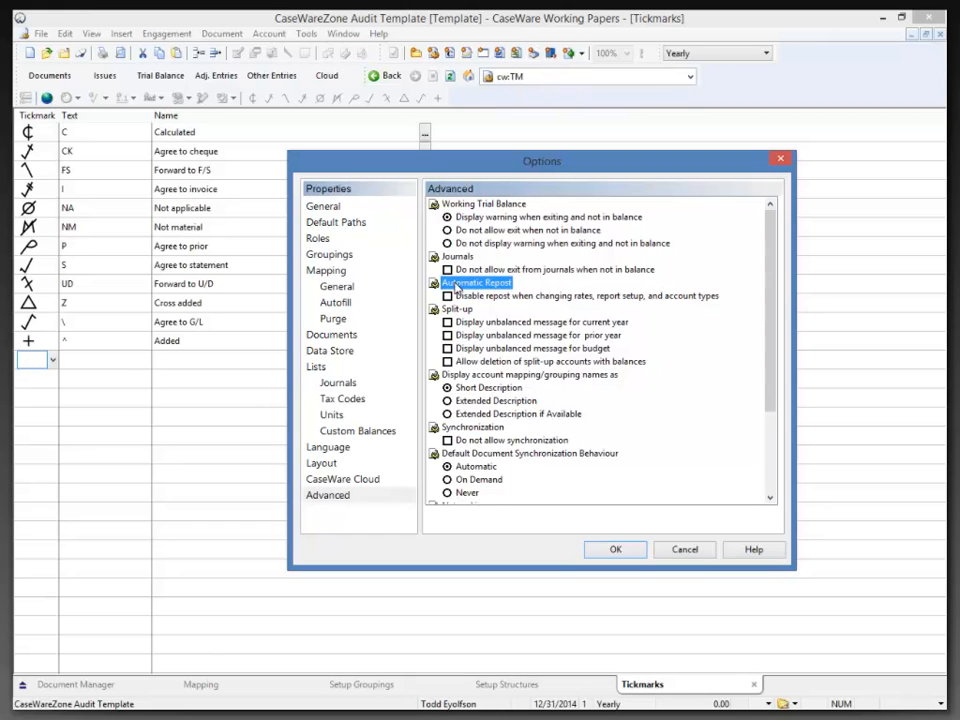
{"action": "left_click", "coordinate": [457, 309]}
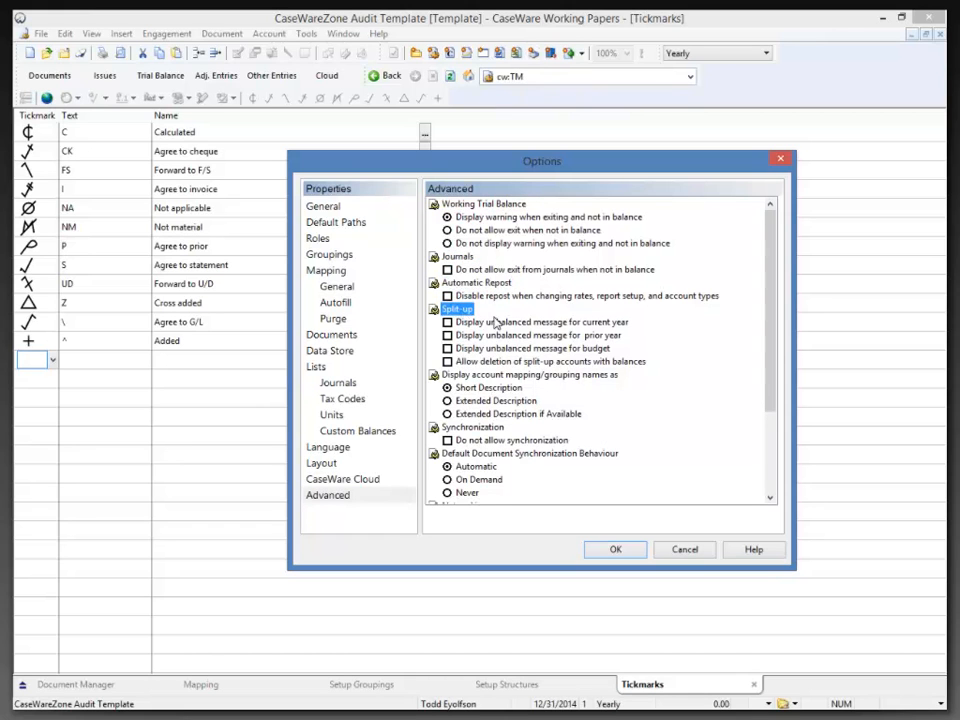
{"action": "left_click", "coordinate": [500, 376]}
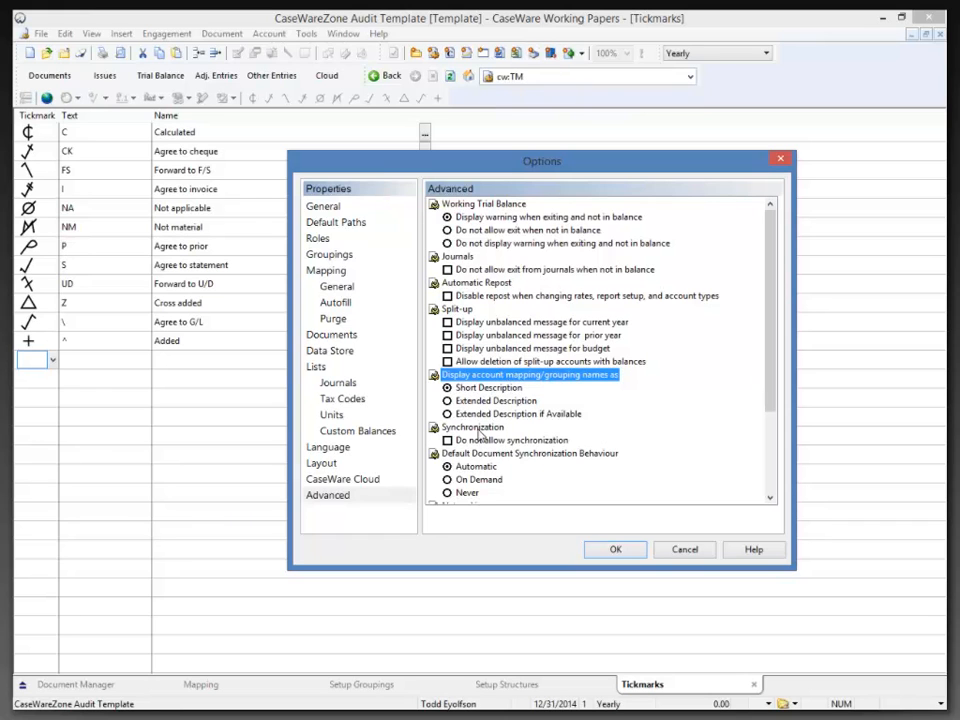
{"action": "left_click", "coordinate": [476, 429]}
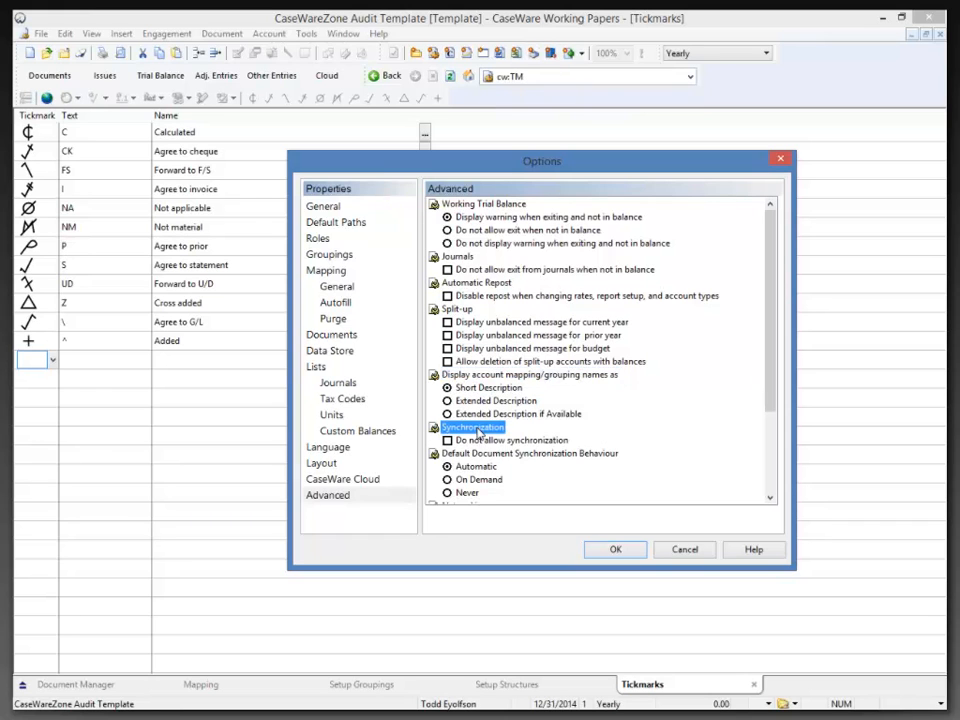
{"action": "left_click", "coordinate": [474, 454]}
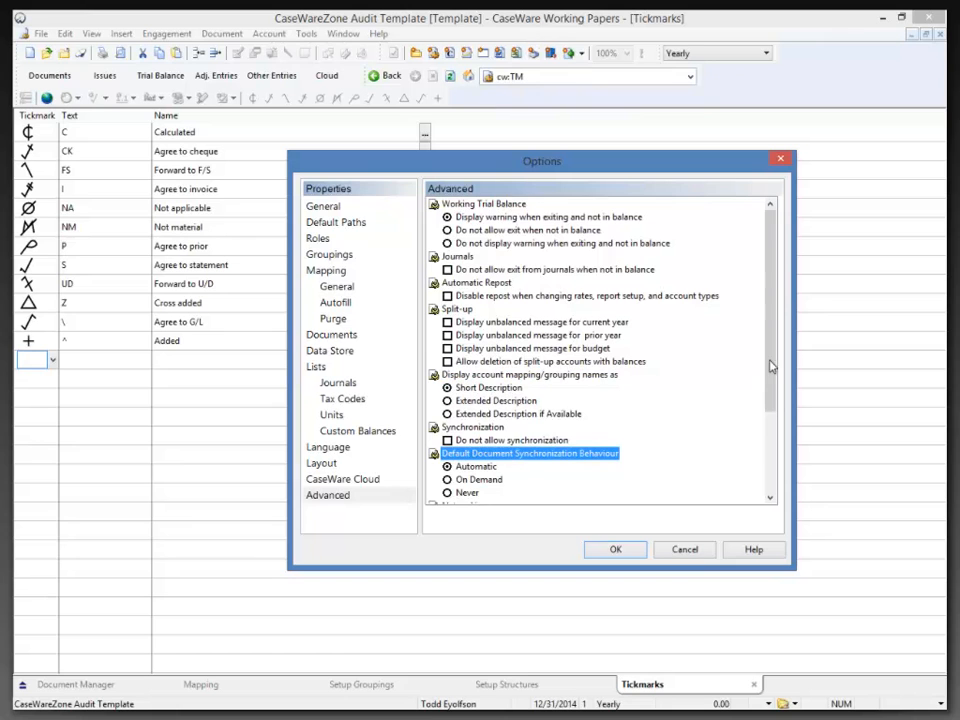
{"action": "scroll", "coordinate": [772, 367], "scroll_direction": "down", "scroll_amount": 3}
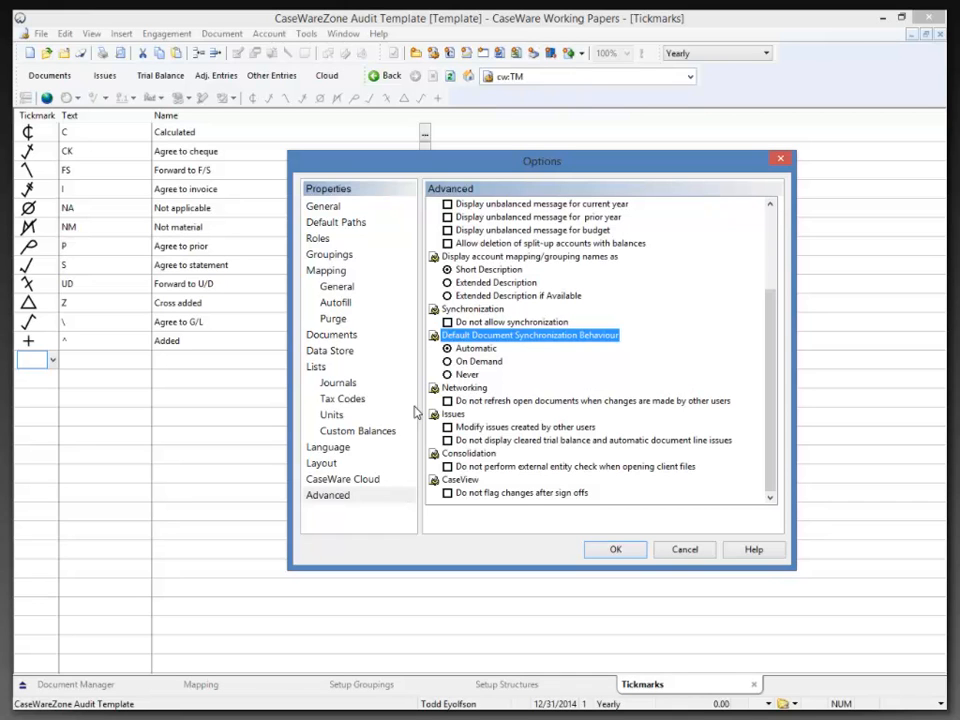
{"action": "left_click", "coordinate": [667, 552]}
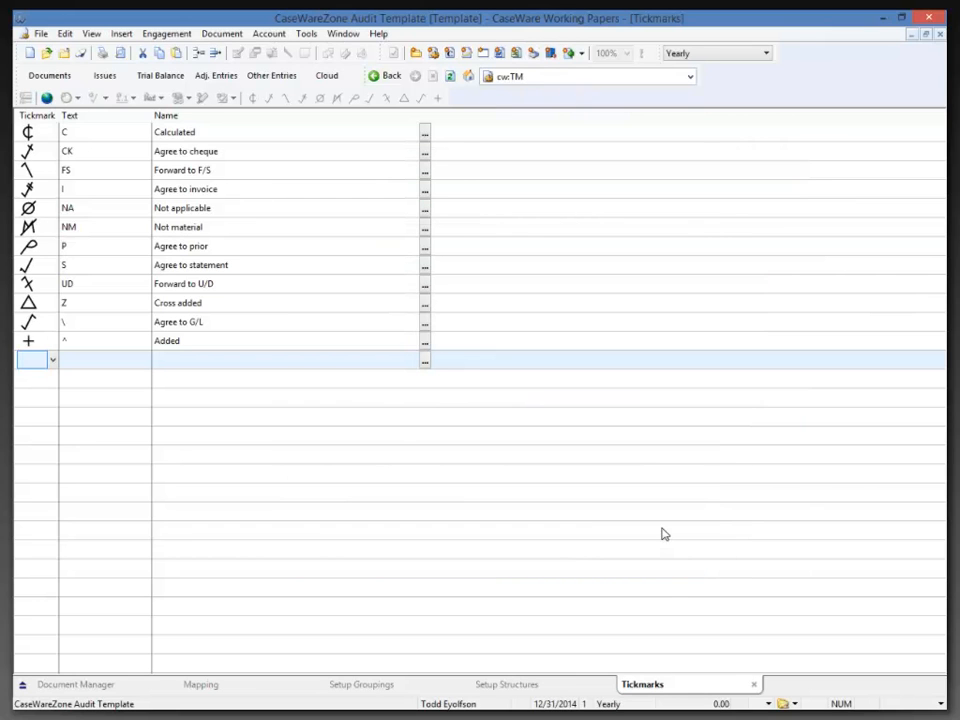
Close the Tickmarks document and show the Document Manager's document list.
{"action": "left_click", "coordinate": [754, 686]}
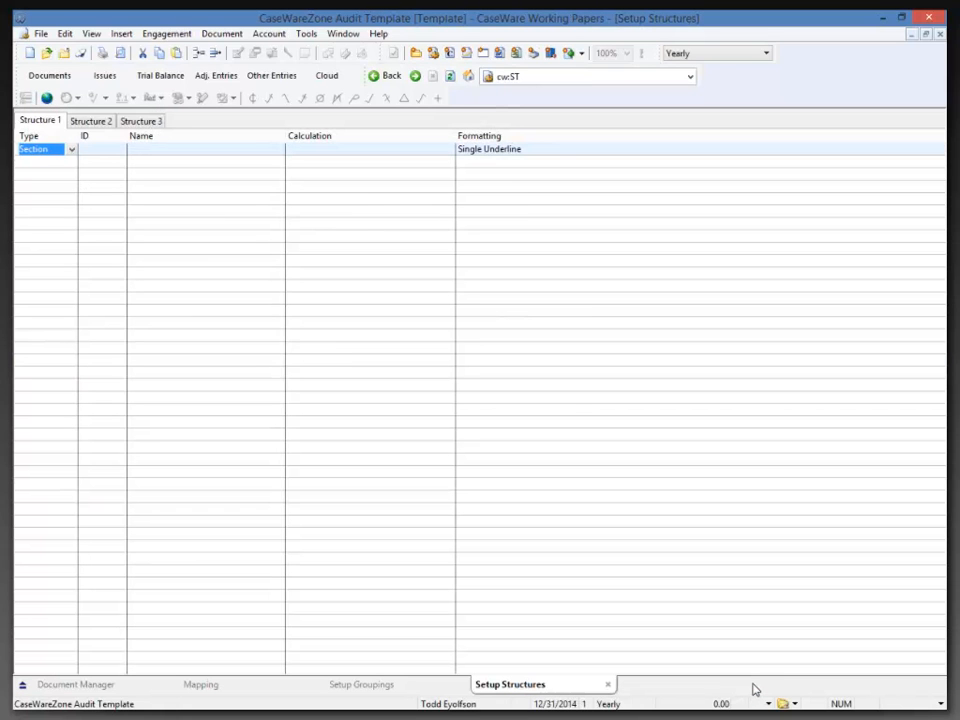
{"action": "left_click", "coordinate": [99, 686]}
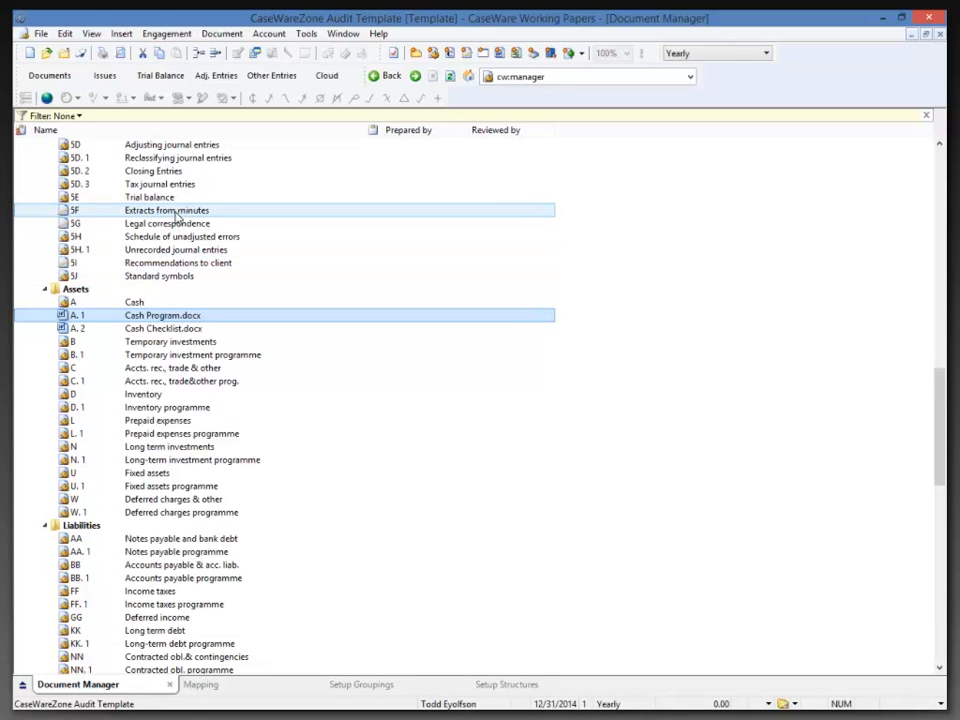
{"action": "left_click", "coordinate": [93, 35]}
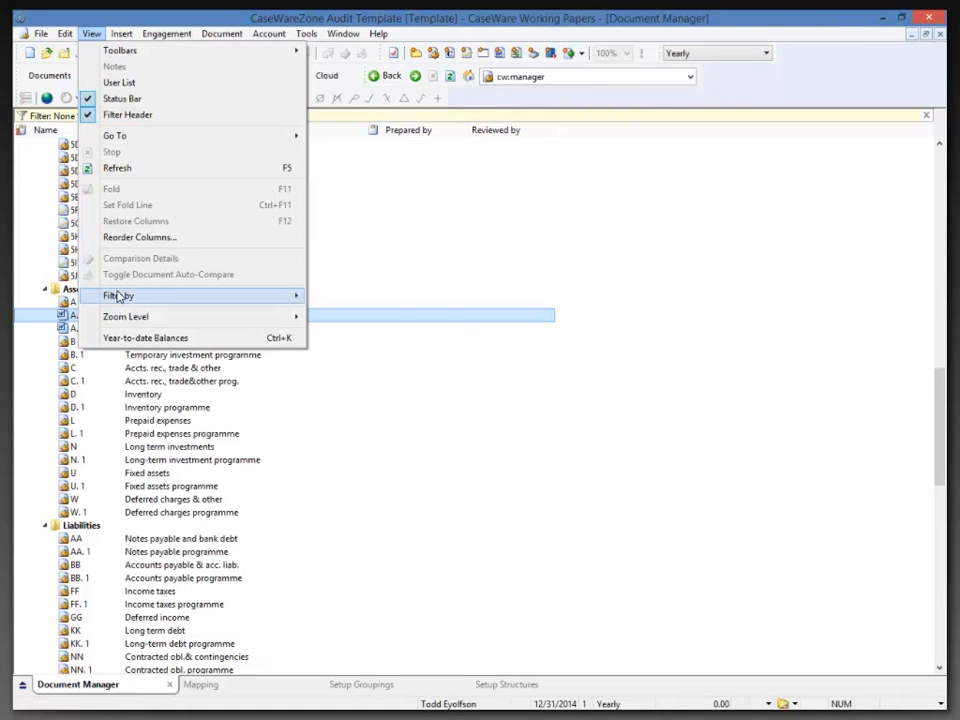
{"action": "mouse_move", "coordinate": [119, 296]}
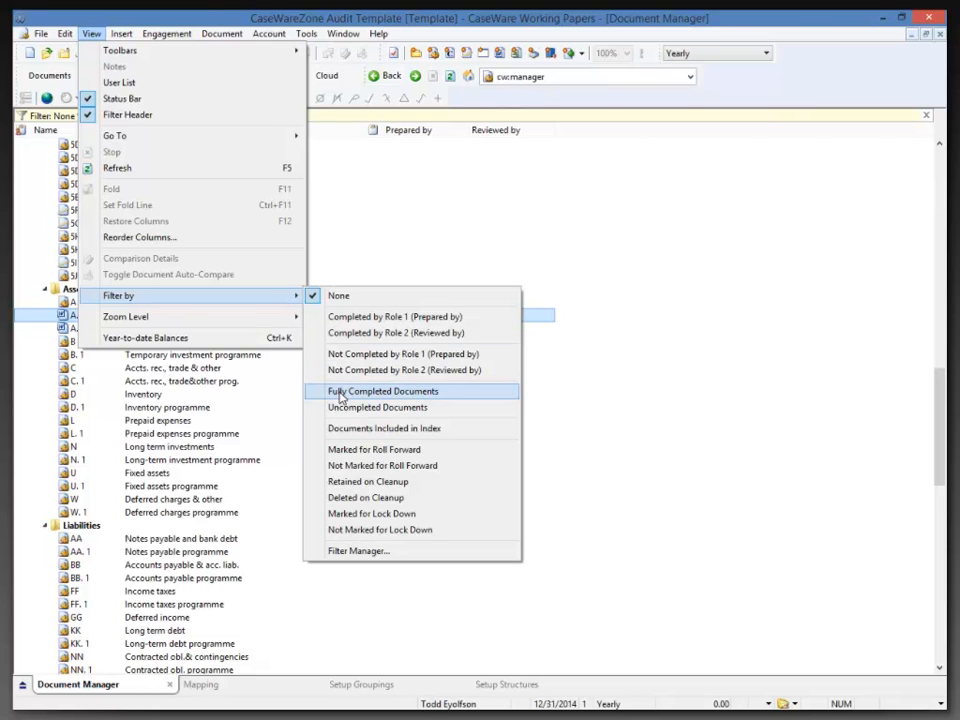
{"action": "left_click", "coordinate": [341, 397]}
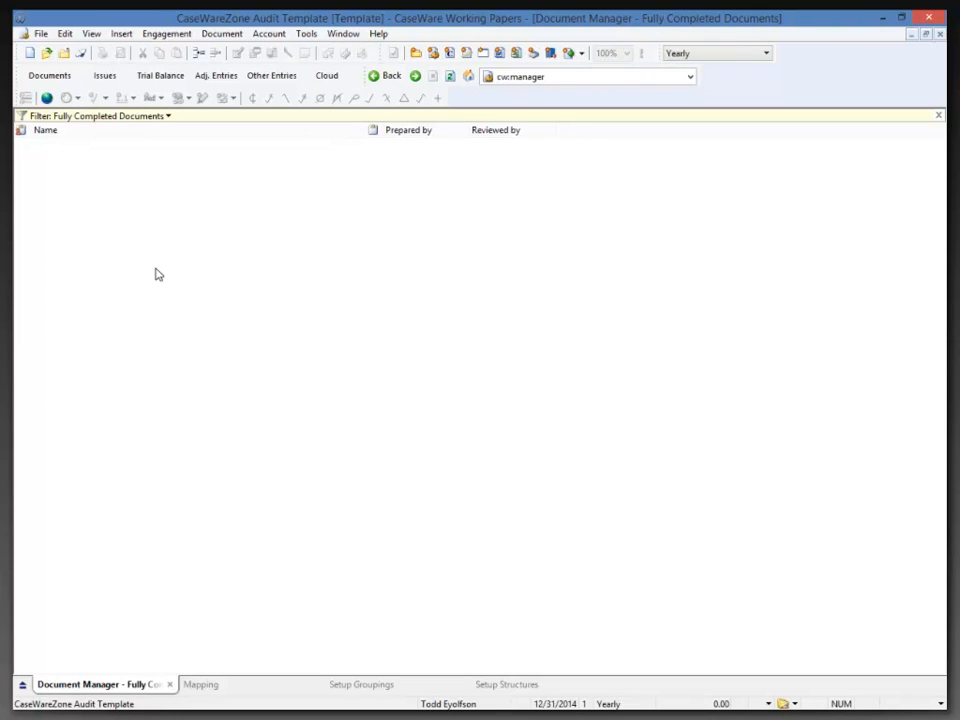
{"action": "left_click", "coordinate": [168, 117]}
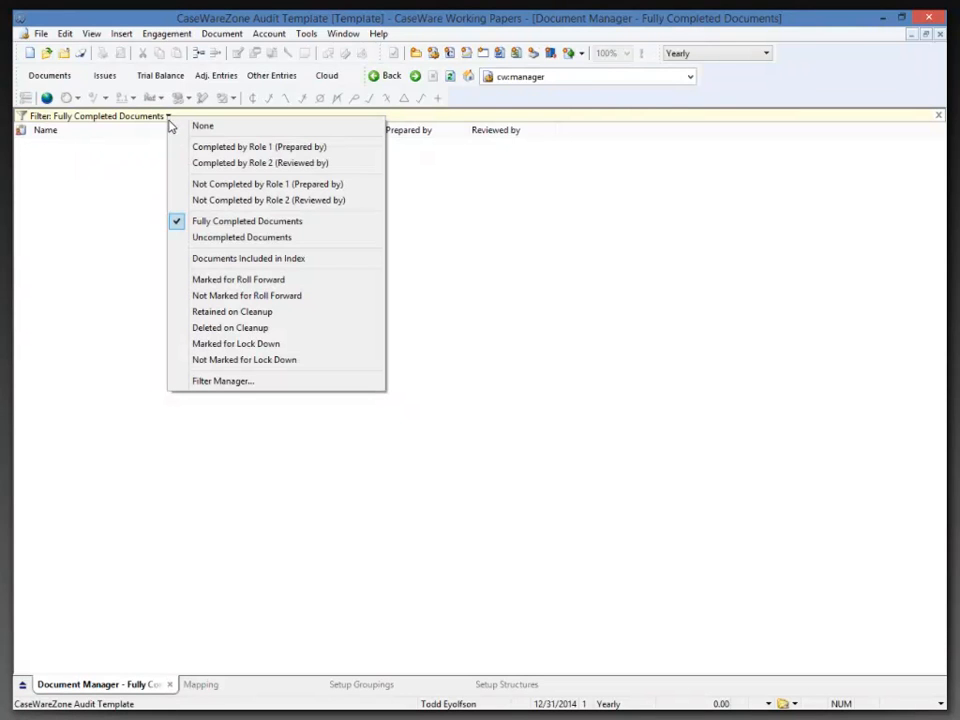
{"action": "left_click", "coordinate": [199, 127]}
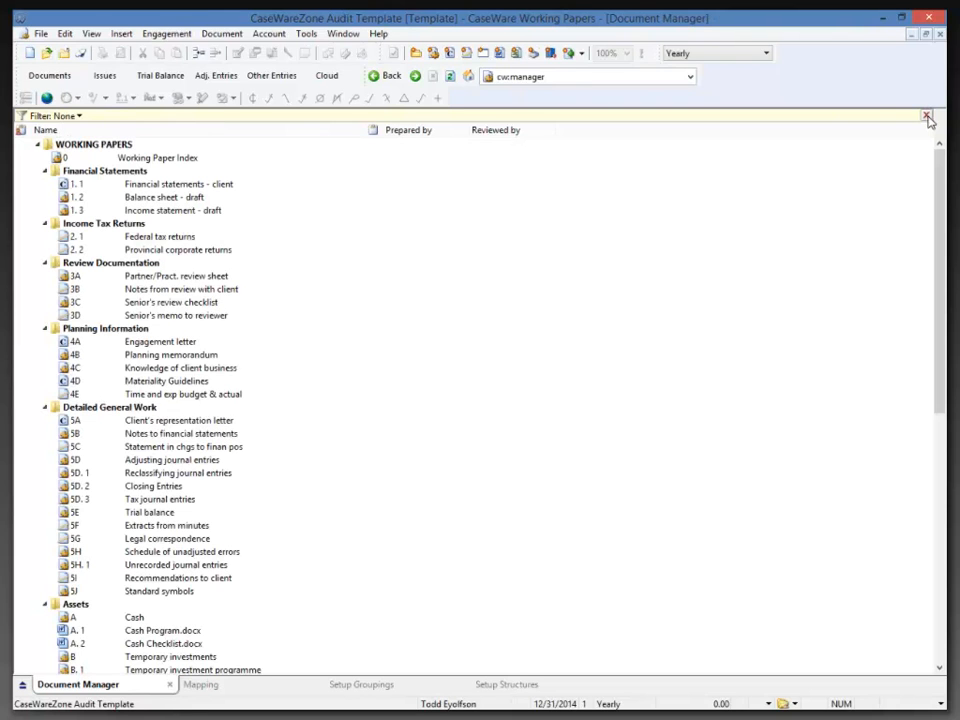
{"action": "left_click", "coordinate": [92, 35]}
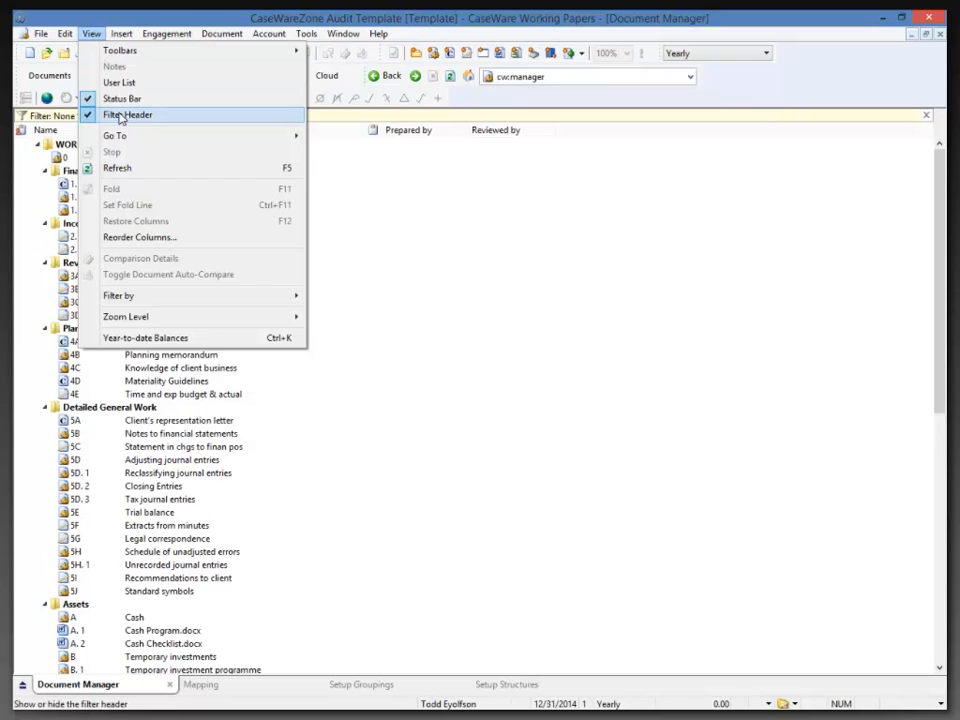
{"action": "mouse_move", "coordinate": [150, 298]}
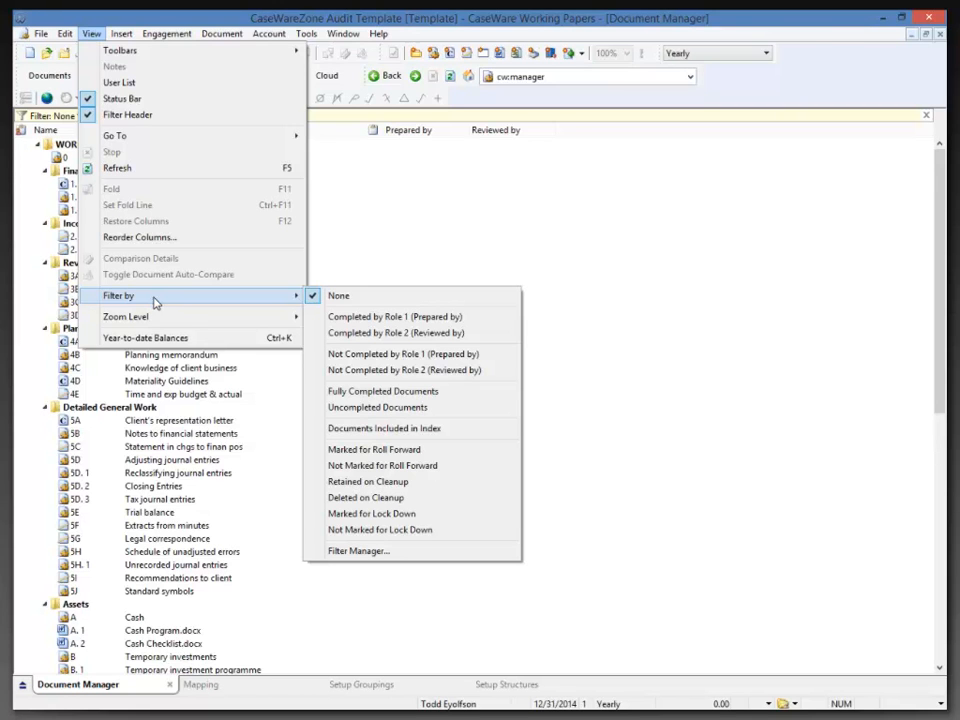
{"action": "left_click", "coordinate": [376, 551]}
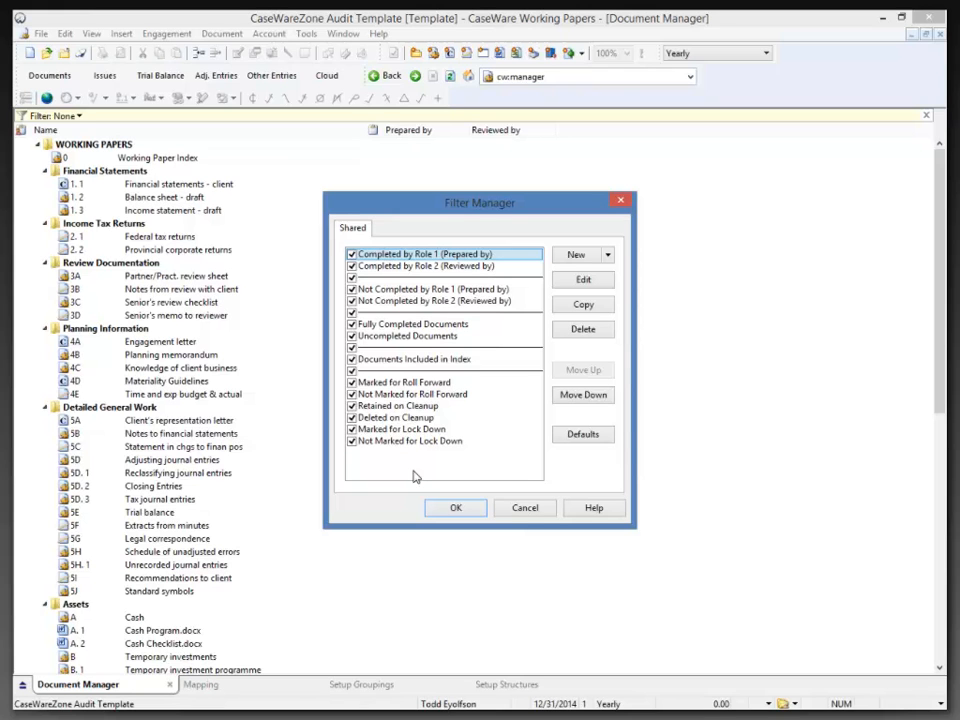
{"action": "left_click", "coordinate": [579, 257]}
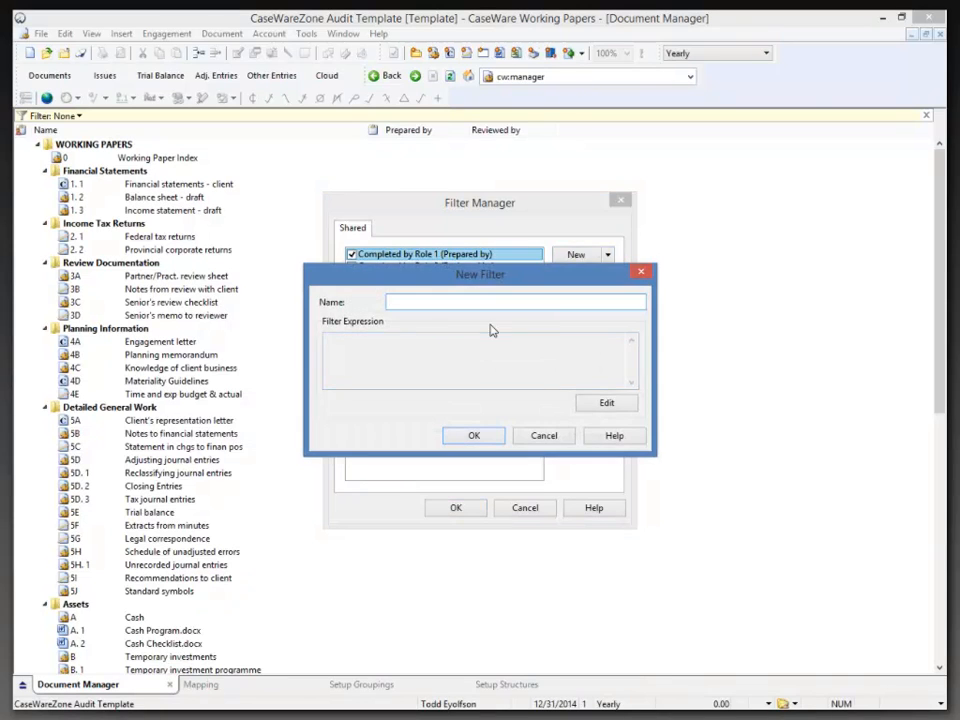
{"action": "type", "text": "new filyter"}
{"action": "left_click", "coordinate": [414, 301]}
{"action": "key", "text": "BackSpace"}
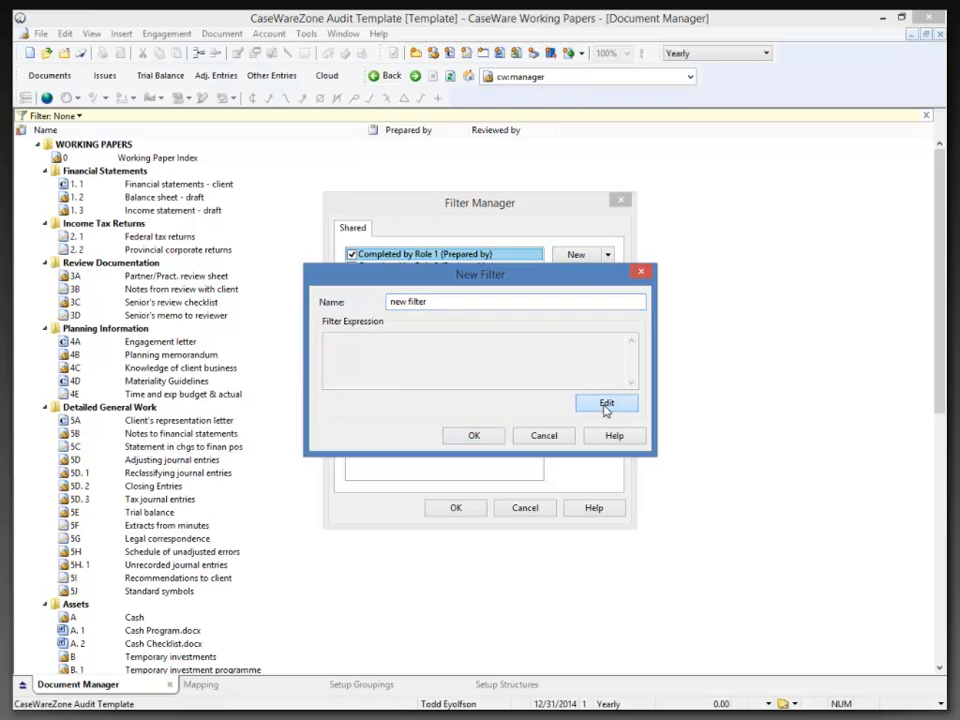
{"action": "left_click", "coordinate": [609, 403]}
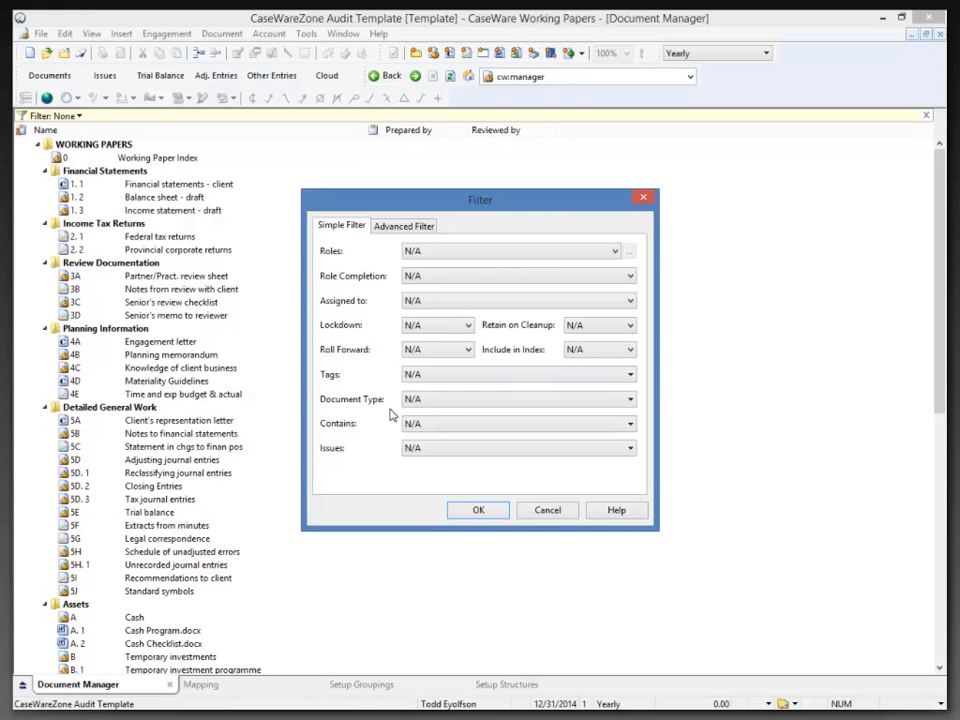
{"action": "left_click", "coordinate": [426, 380]}
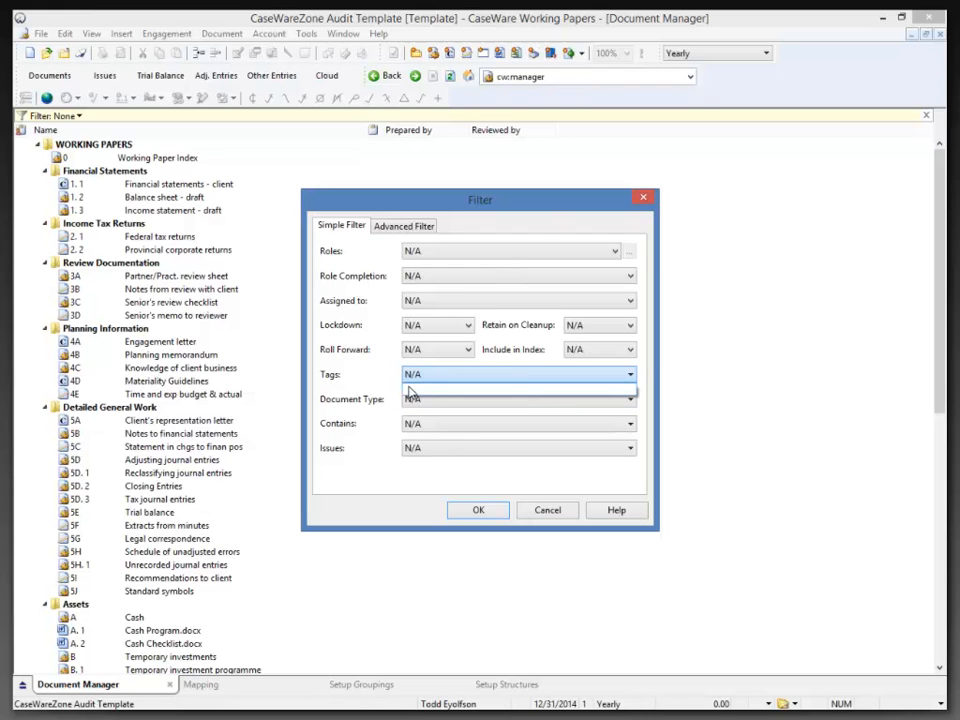
{"action": "left_click", "coordinate": [409, 378]}
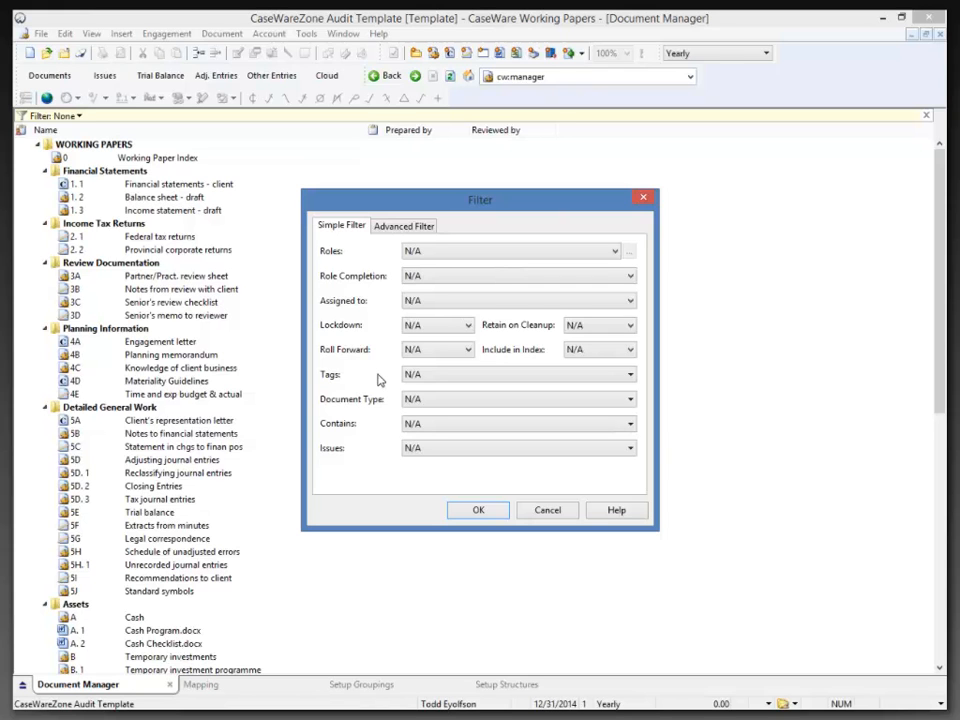
{"action": "left_click", "coordinate": [546, 511]}
{"action": "left_click", "coordinate": [544, 435]}
{"action": "left_click", "coordinate": [530, 507]}
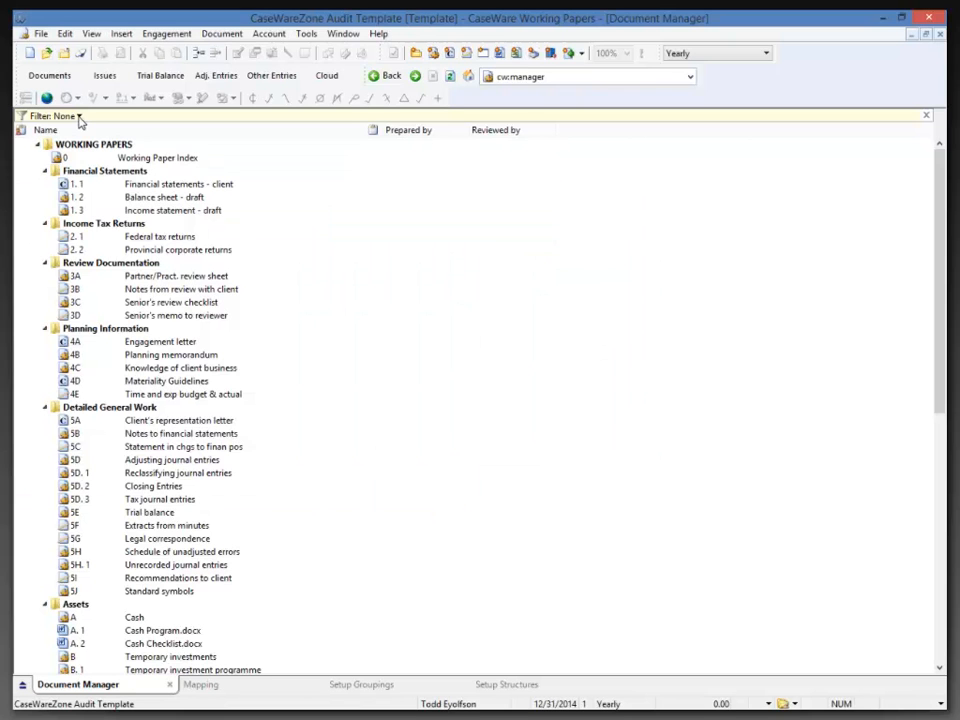
Select the Notes from review with client document and show the file's issues list.
{"action": "left_click", "coordinate": [62, 116]}
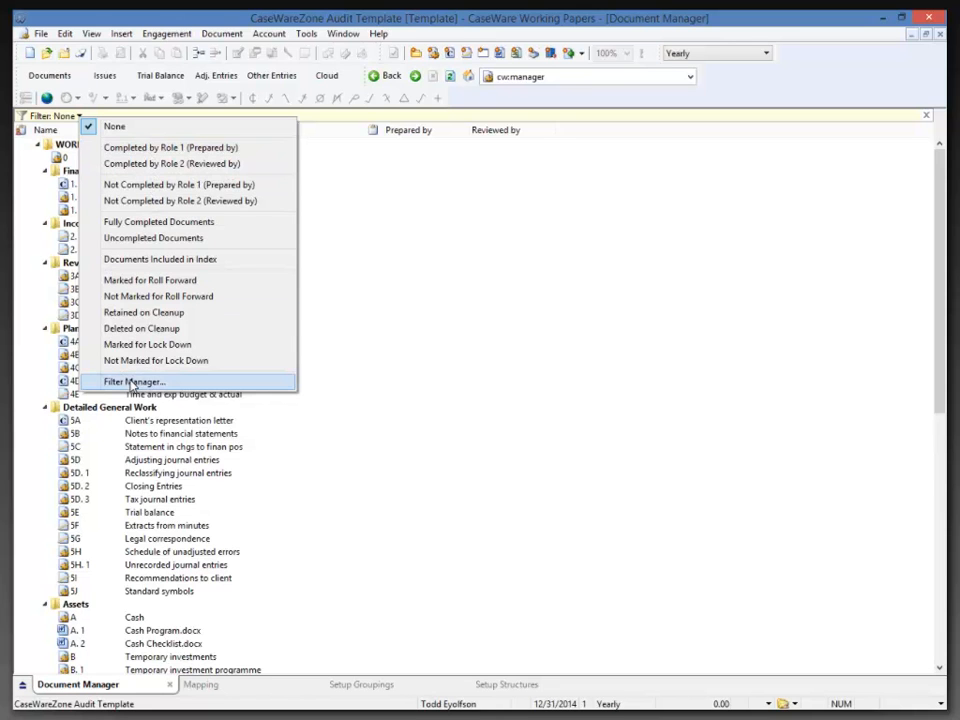
{"action": "left_click", "coordinate": [403, 293]}
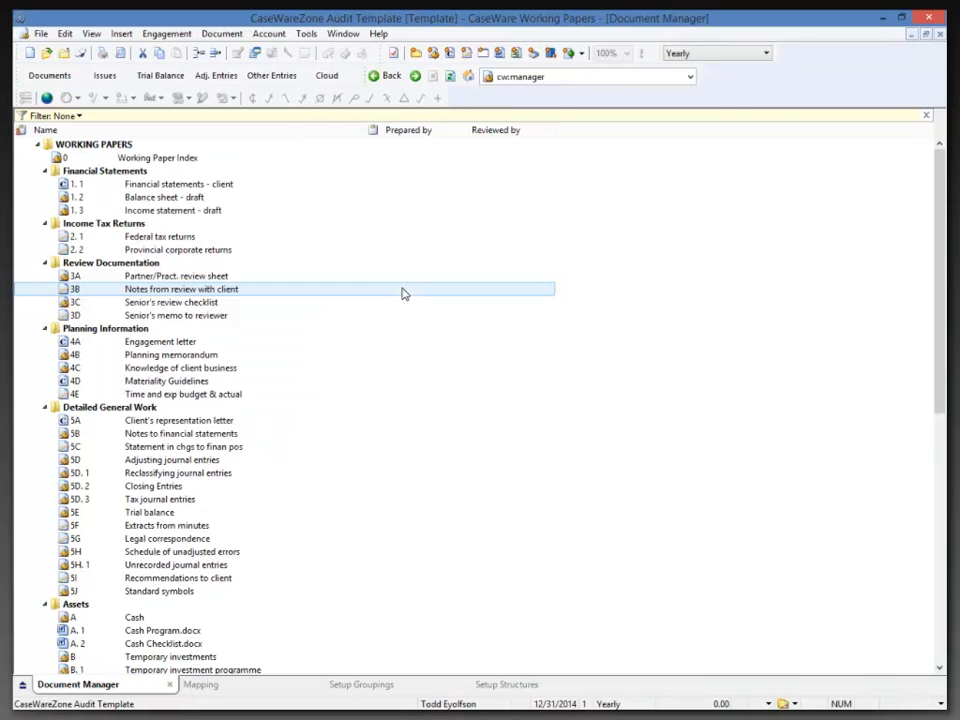
{"action": "left_click", "coordinate": [391, 267]}
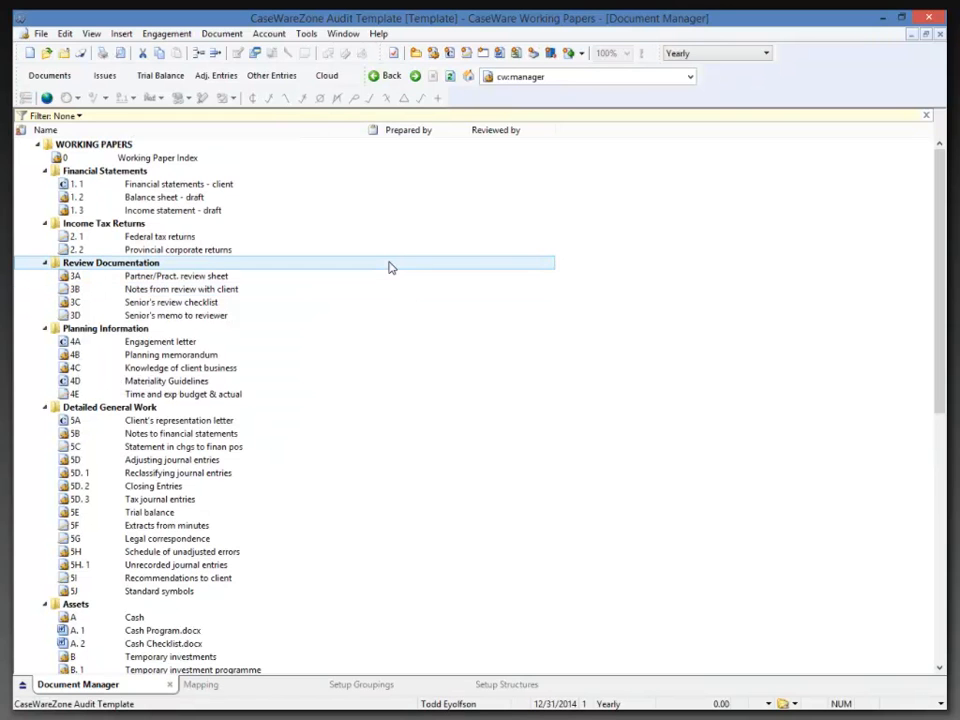
{"action": "left_click", "coordinate": [103, 78]}
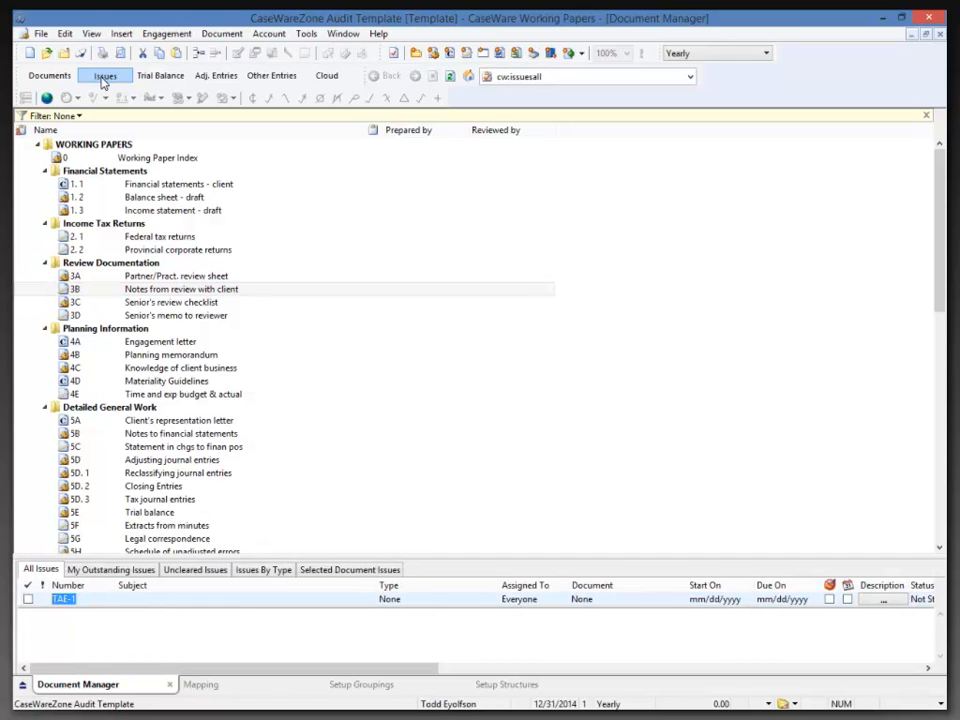
From the TAE-1 issue's Settings menu, open Customize Views to show the Issue Views dialog.
{"action": "right_click", "coordinate": [106, 595]}
{"action": "mouse_move", "coordinate": [142, 526]}
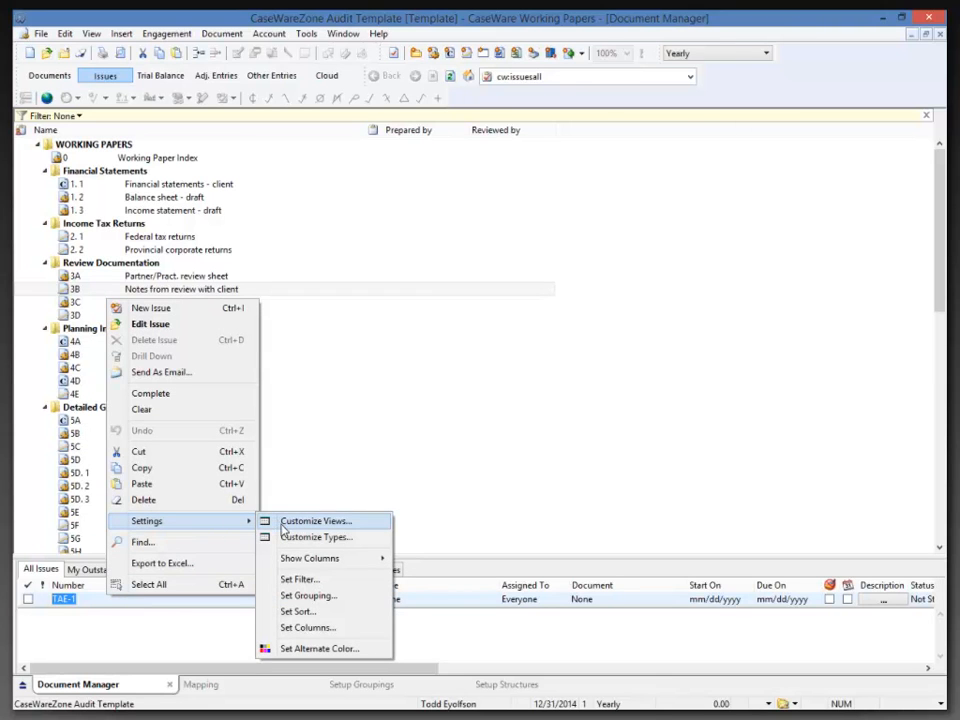
{"action": "left_click", "coordinate": [506, 523]}
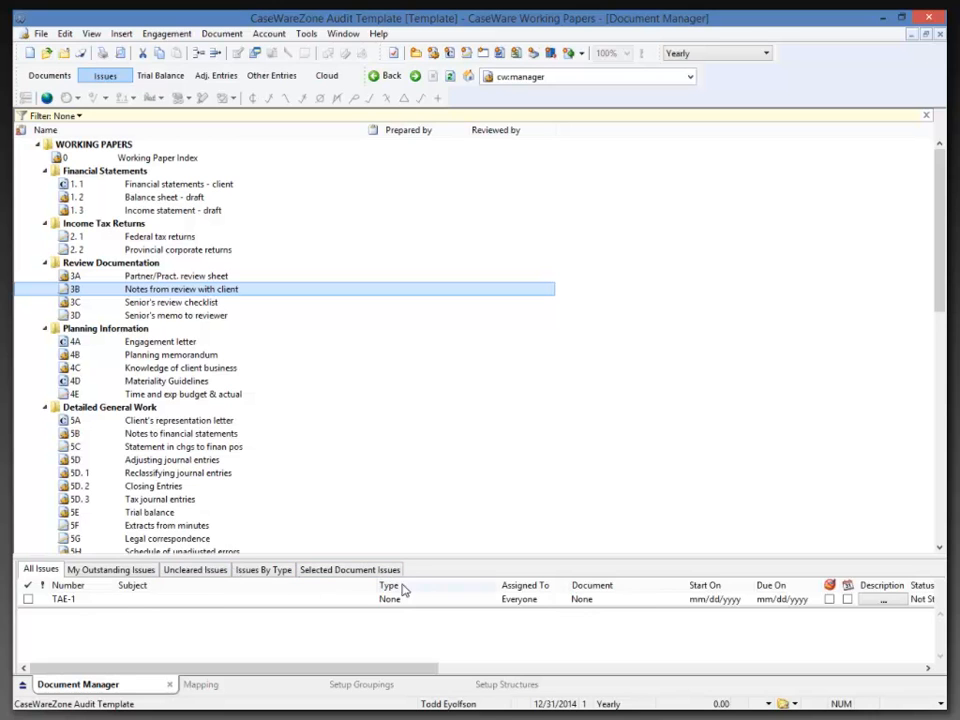
{"action": "left_click", "coordinate": [113, 597]}
{"action": "right_click", "coordinate": [113, 597]}
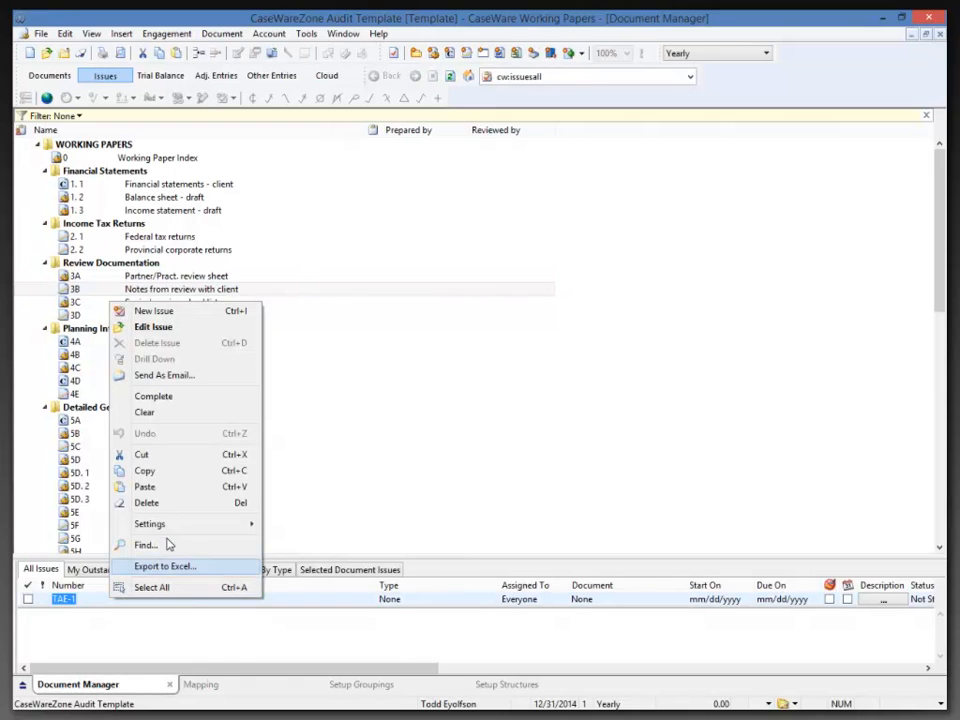
{"action": "left_click", "coordinate": [291, 525]}
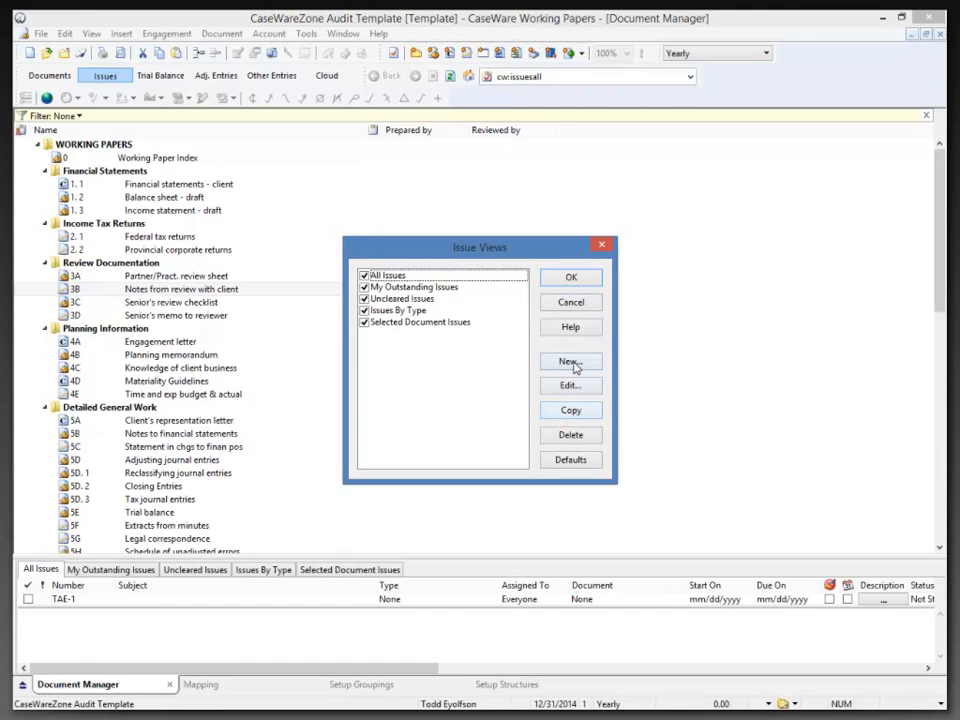
Start a new issue view, cancel its Filter and the view, then cancel Issue Views.
{"action": "left_click", "coordinate": [570, 362]}
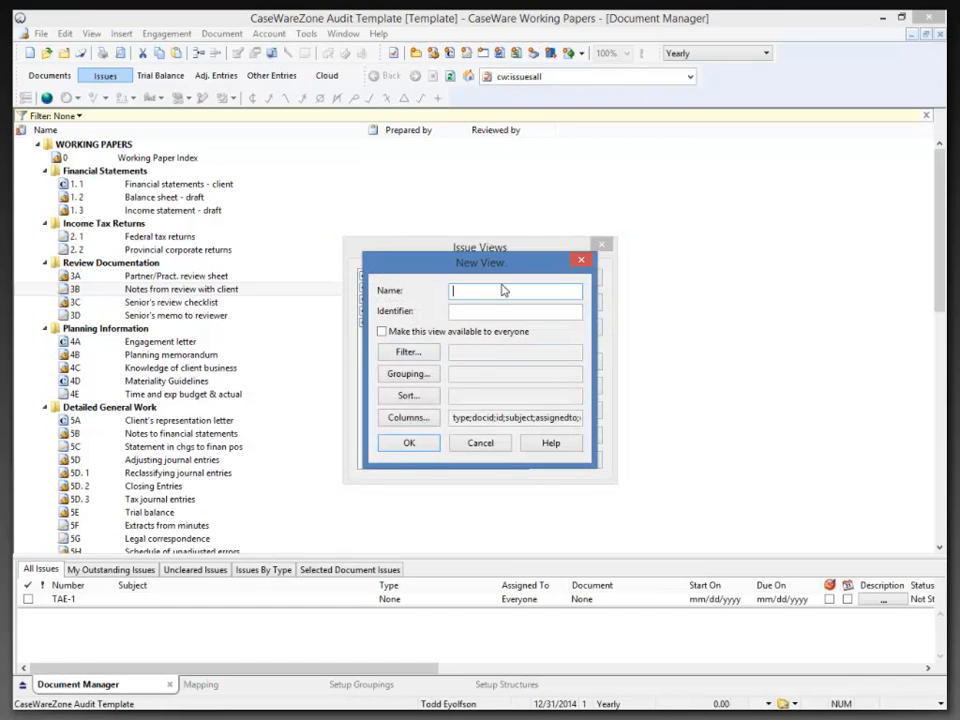
{"action": "left_click", "coordinate": [403, 357]}
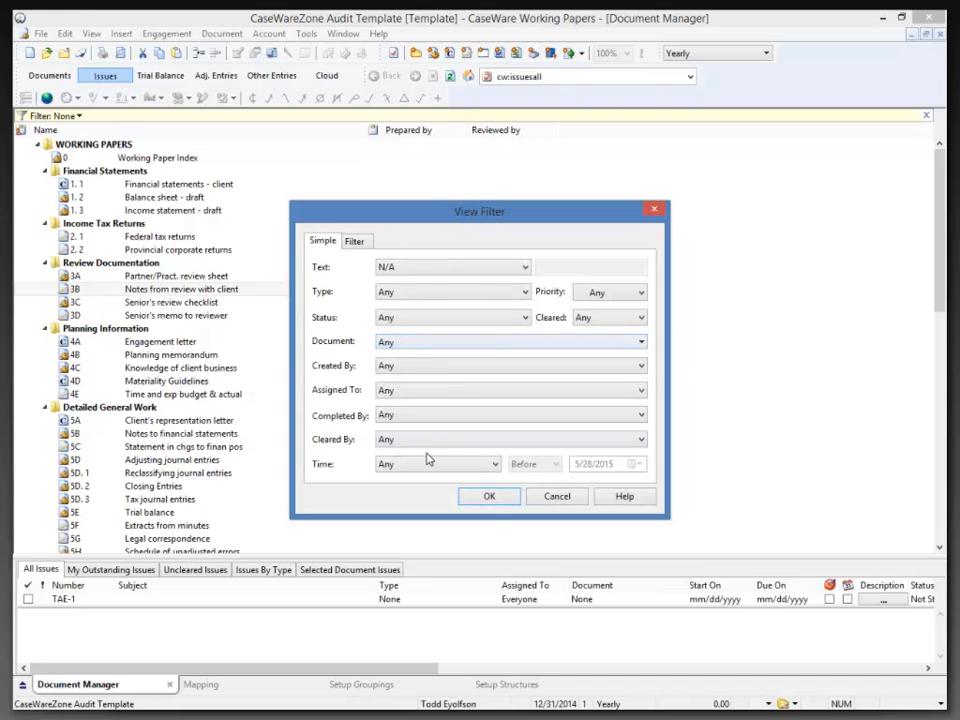
{"action": "left_click", "coordinate": [556, 498]}
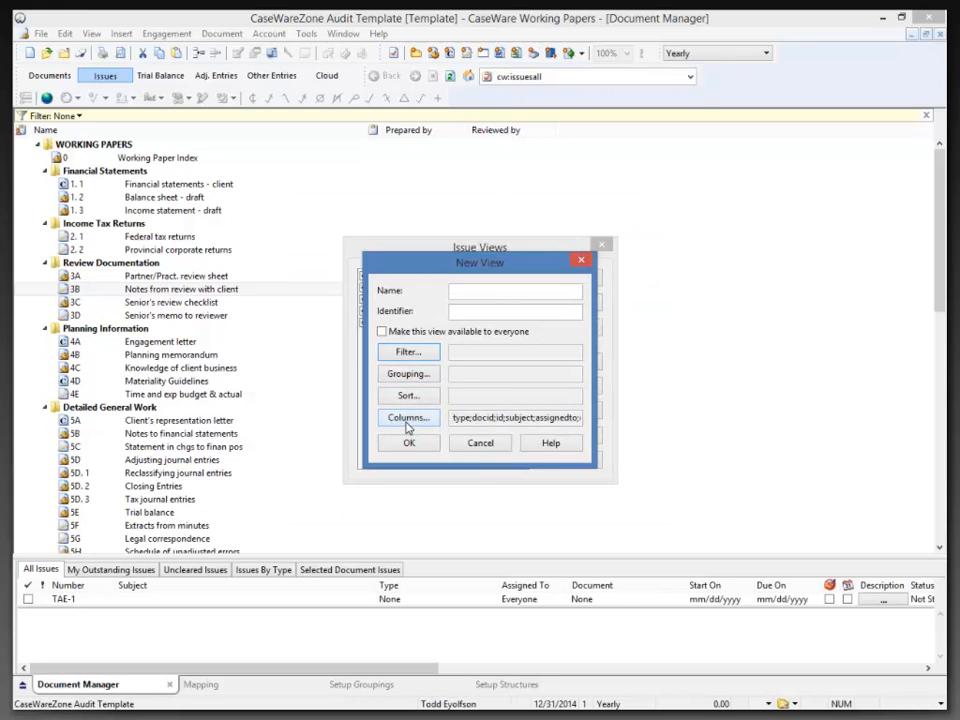
{"action": "left_click", "coordinate": [477, 445]}
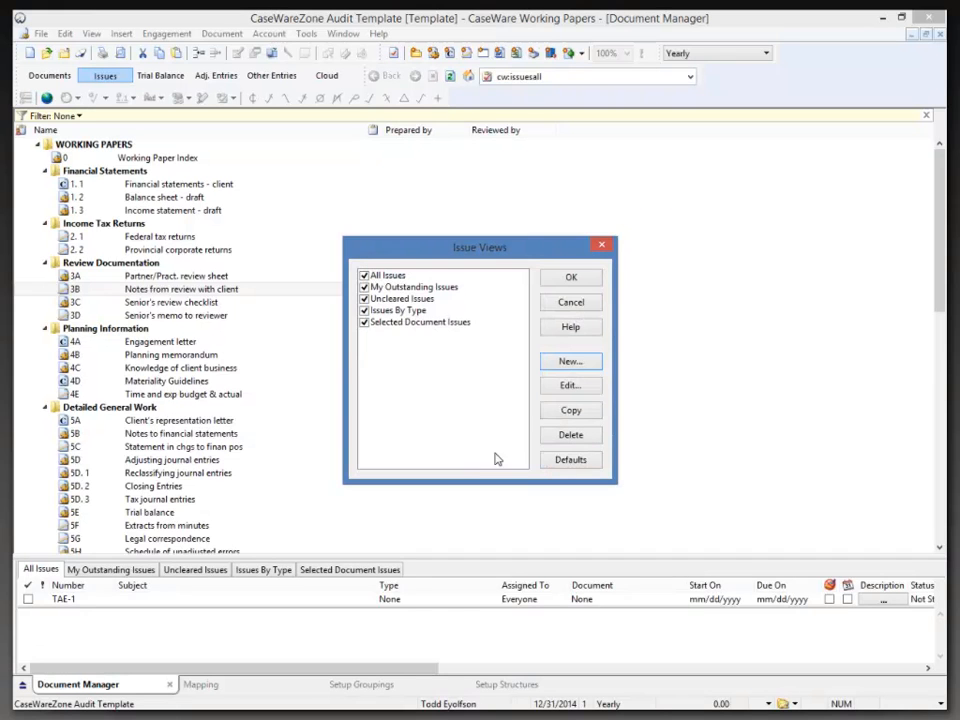
{"action": "left_click", "coordinate": [571, 303]}
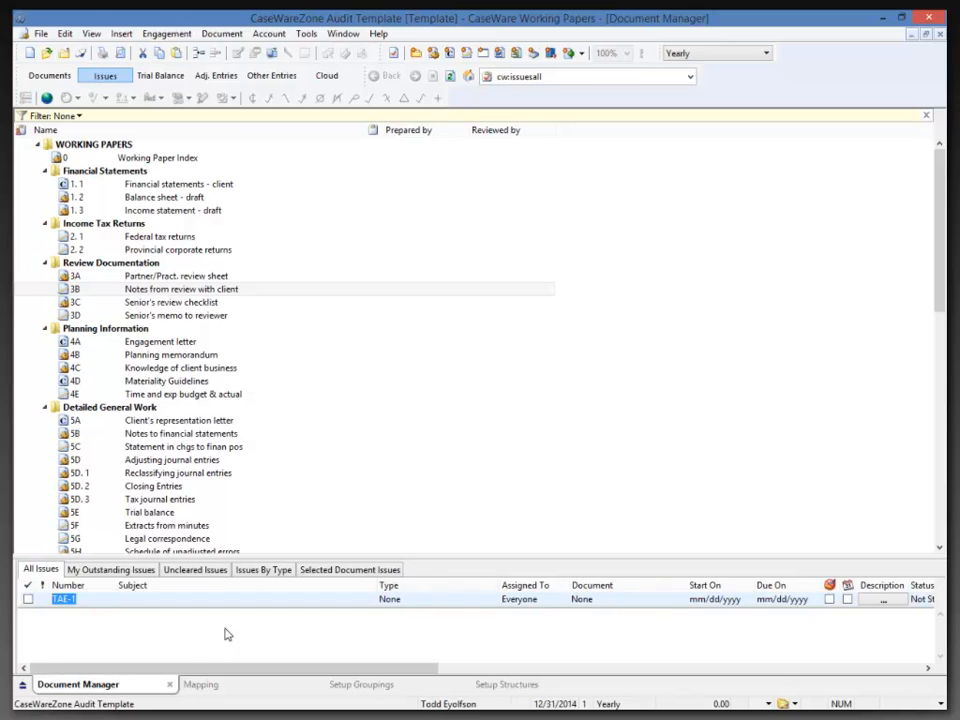
From the issue settings' type list, add a new issue type with Id RI named Risk.
{"action": "right_click", "coordinate": [108, 603]}
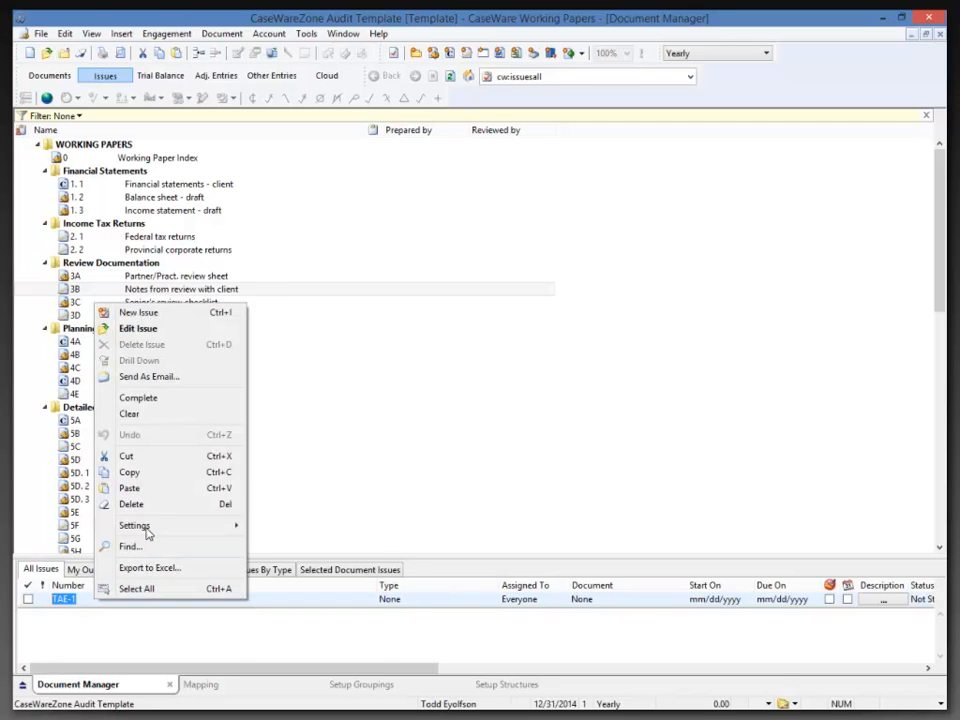
{"action": "mouse_move", "coordinate": [145, 527]}
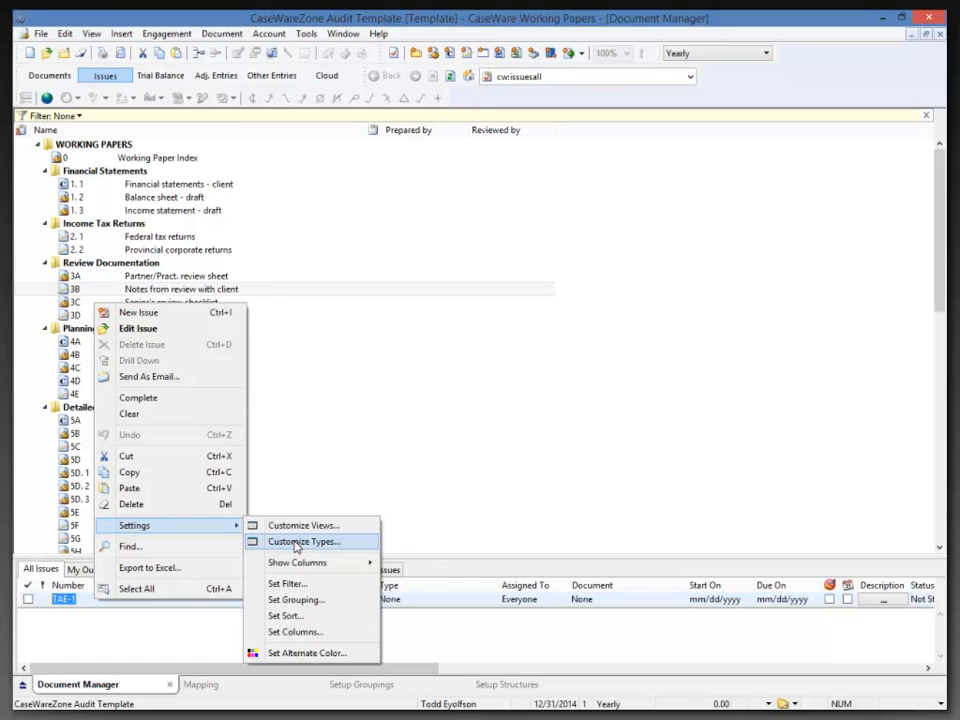
{"action": "left_click", "coordinate": [296, 543]}
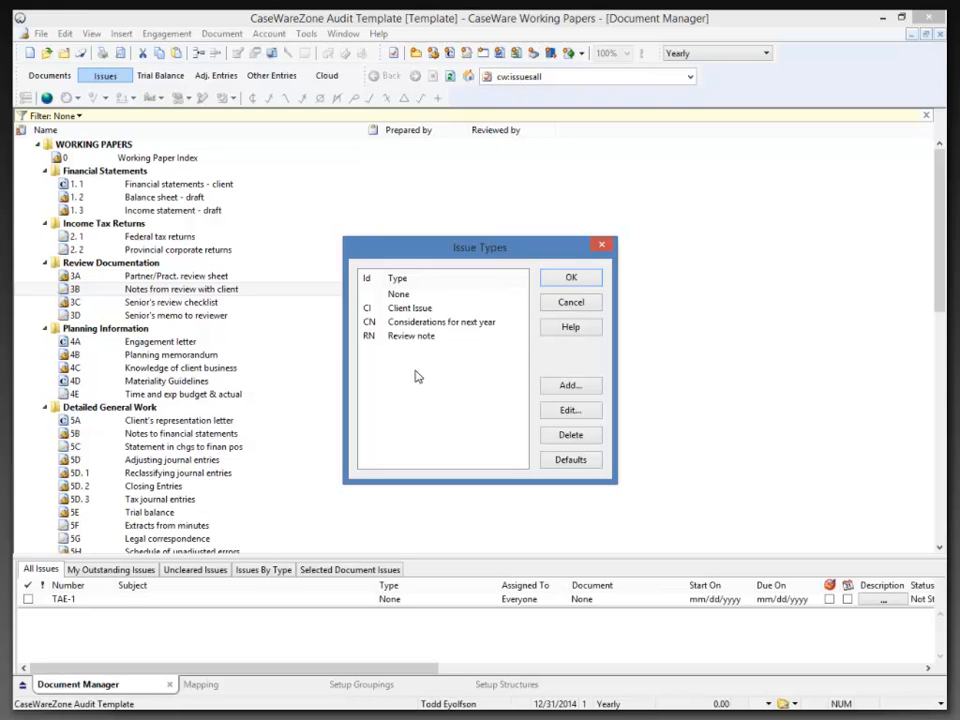
{"action": "left_click", "coordinate": [574, 388]}
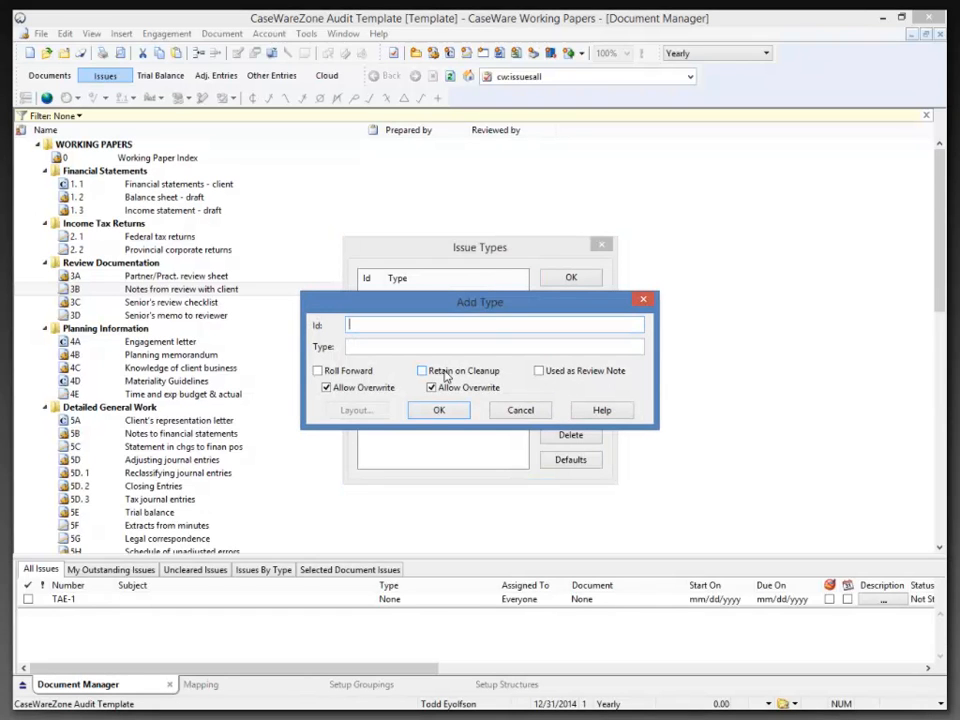
{"action": "type", "text": "RI"}
{"action": "key", "text": "Tab"}
{"action": "type", "text": "Risk"}
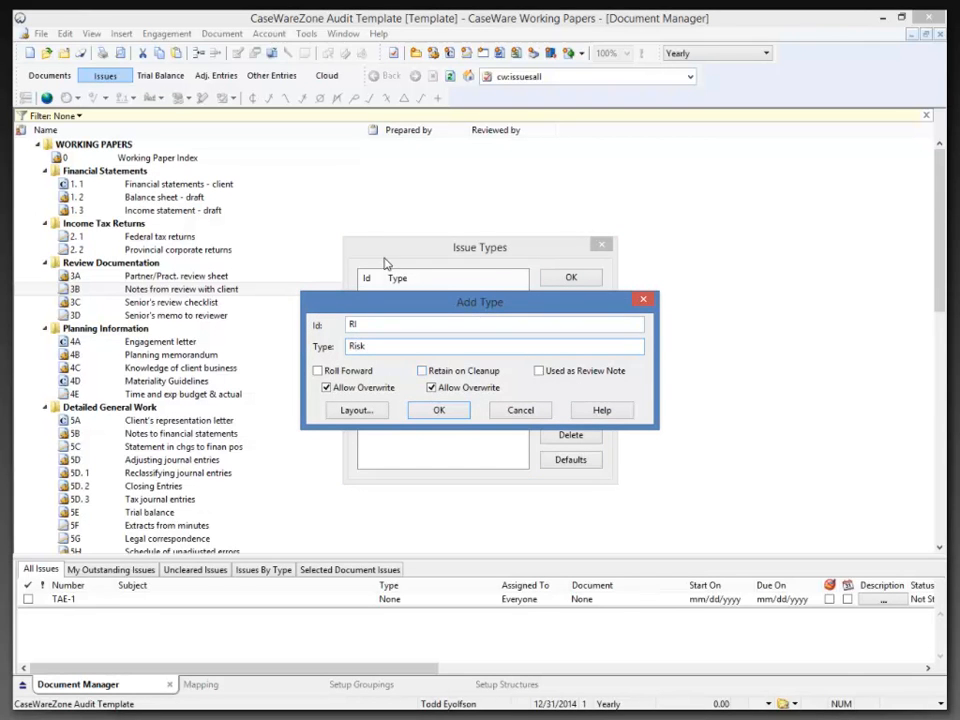
Set the Risk layout to hide Status, Start on and Reminder, keep Resolution, and save the type.
{"action": "left_click", "coordinate": [352, 411]}
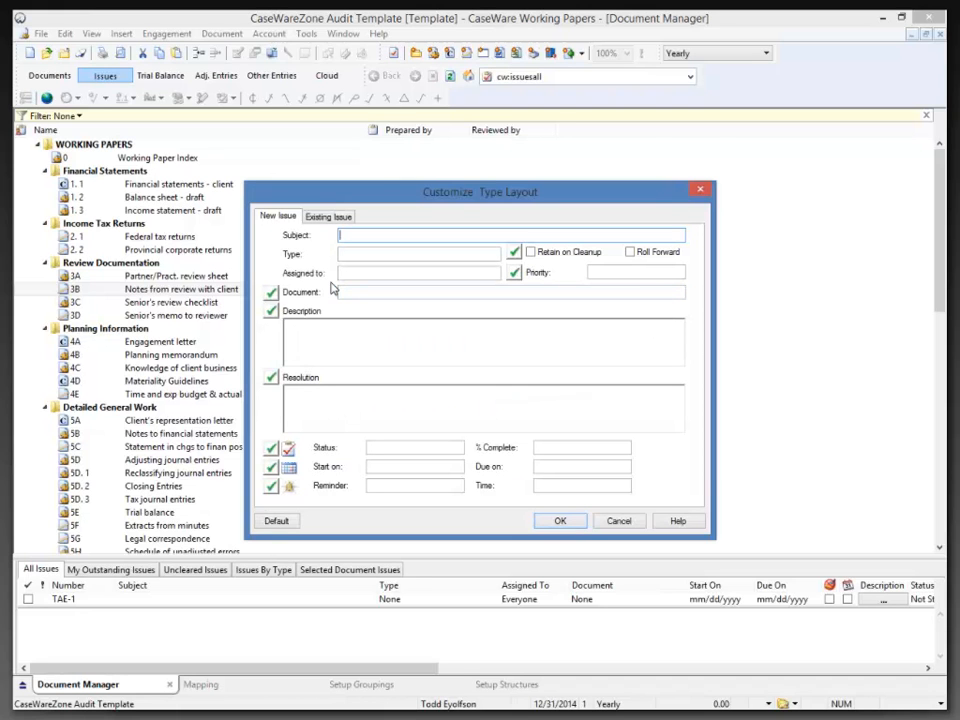
{"action": "left_click", "coordinate": [271, 378]}
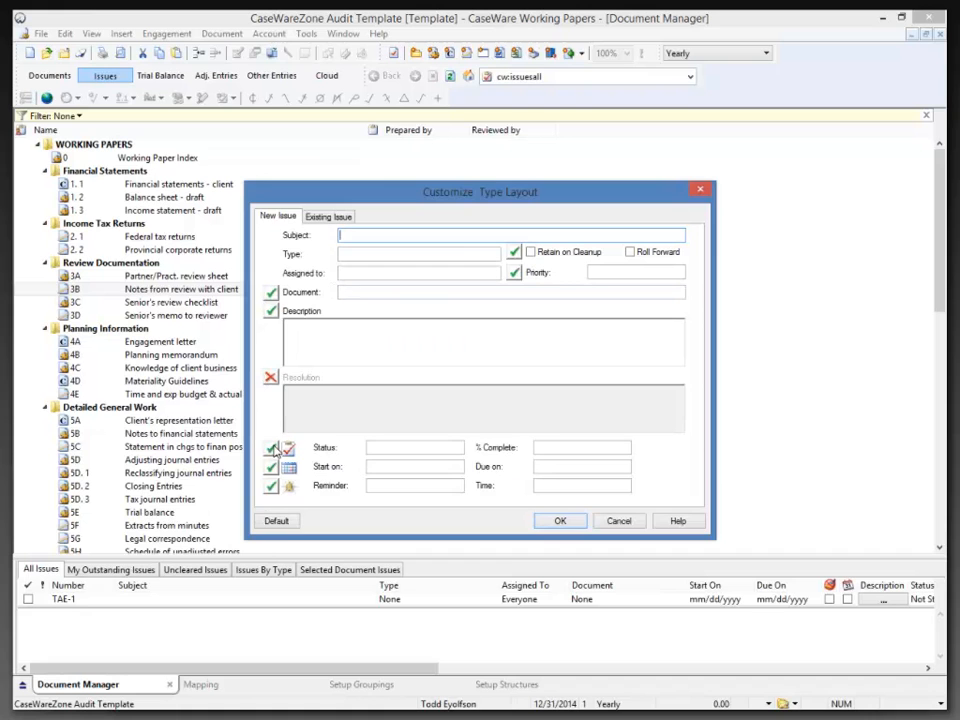
{"action": "left_click", "coordinate": [271, 448]}
{"action": "left_click", "coordinate": [271, 467]}
{"action": "left_click", "coordinate": [271, 486]}
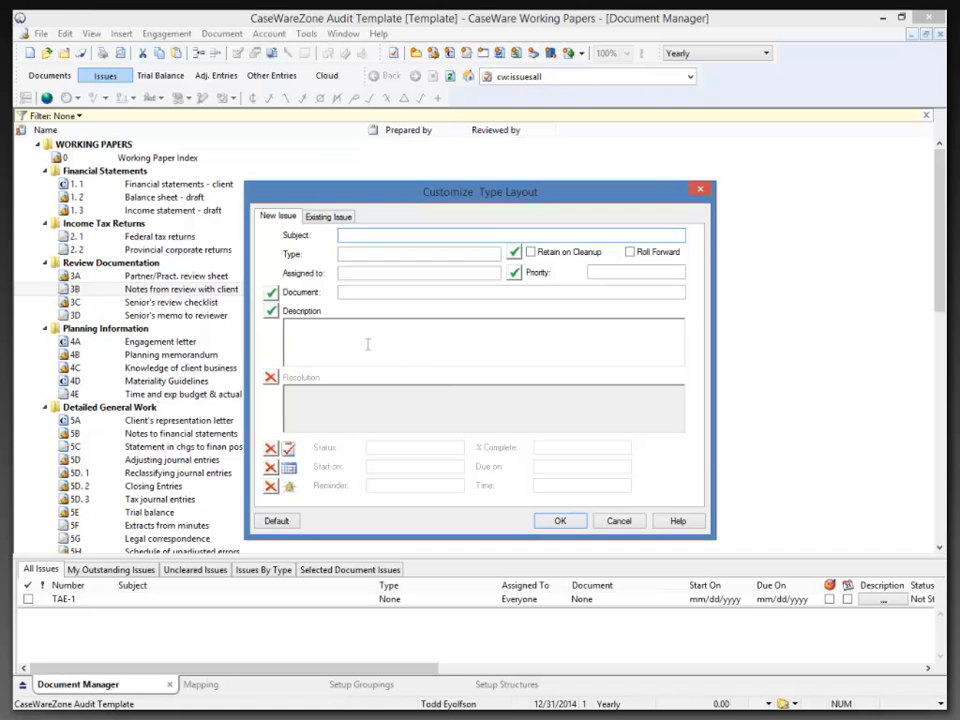
{"action": "left_click", "coordinate": [556, 520]}
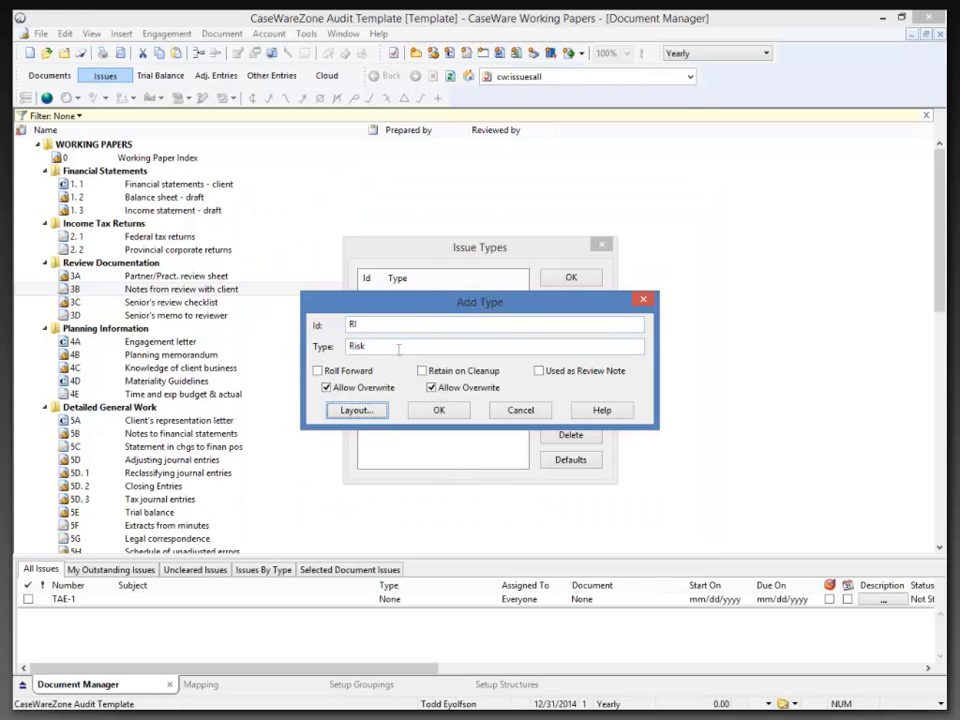
{"action": "left_click", "coordinate": [357, 412]}
{"action": "left_click", "coordinate": [269, 380]}
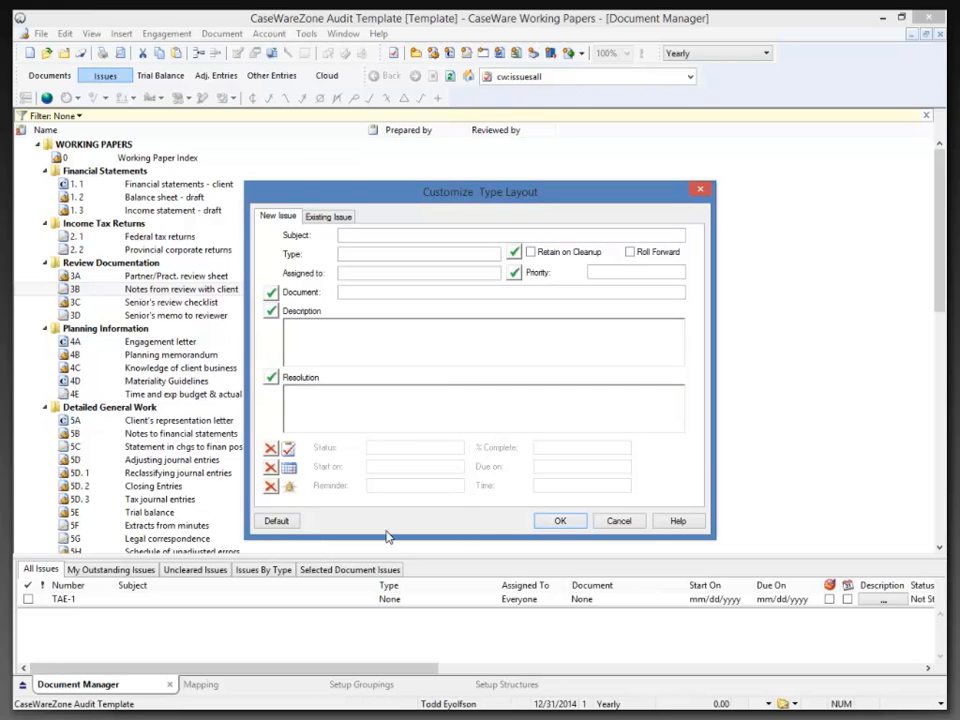
{"action": "left_click", "coordinate": [563, 522]}
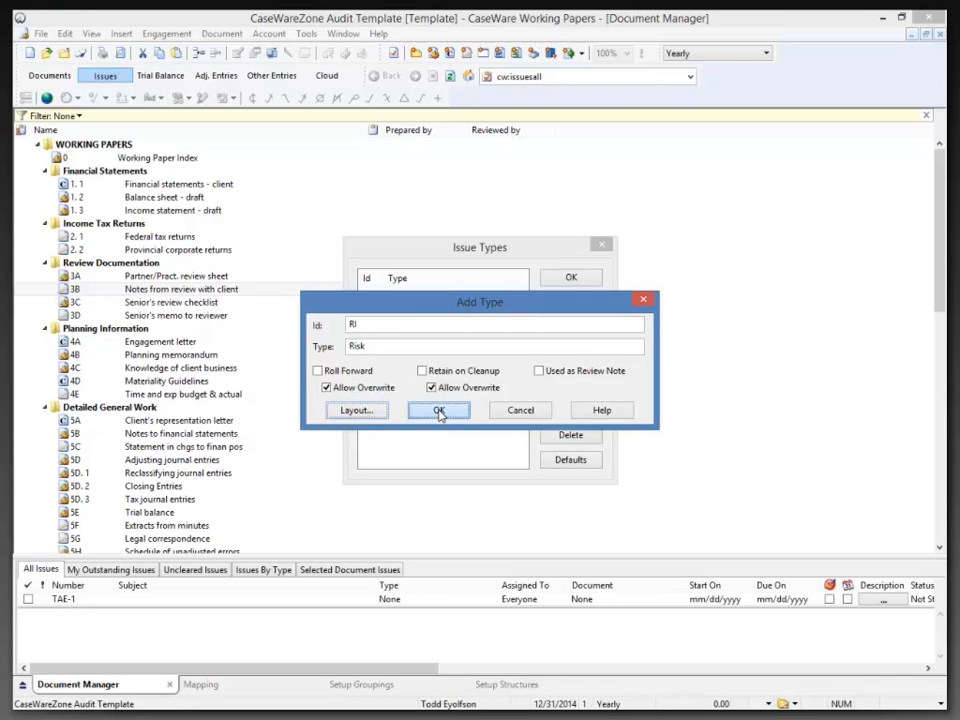
{"action": "left_click", "coordinate": [438, 412]}
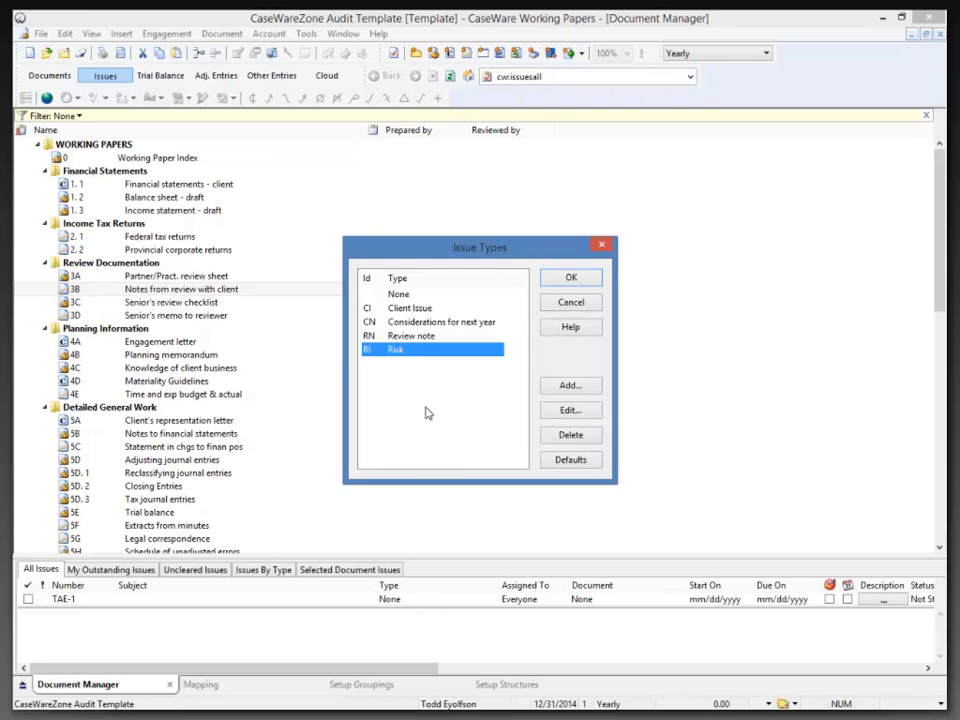
{"action": "left_click", "coordinate": [568, 284]}
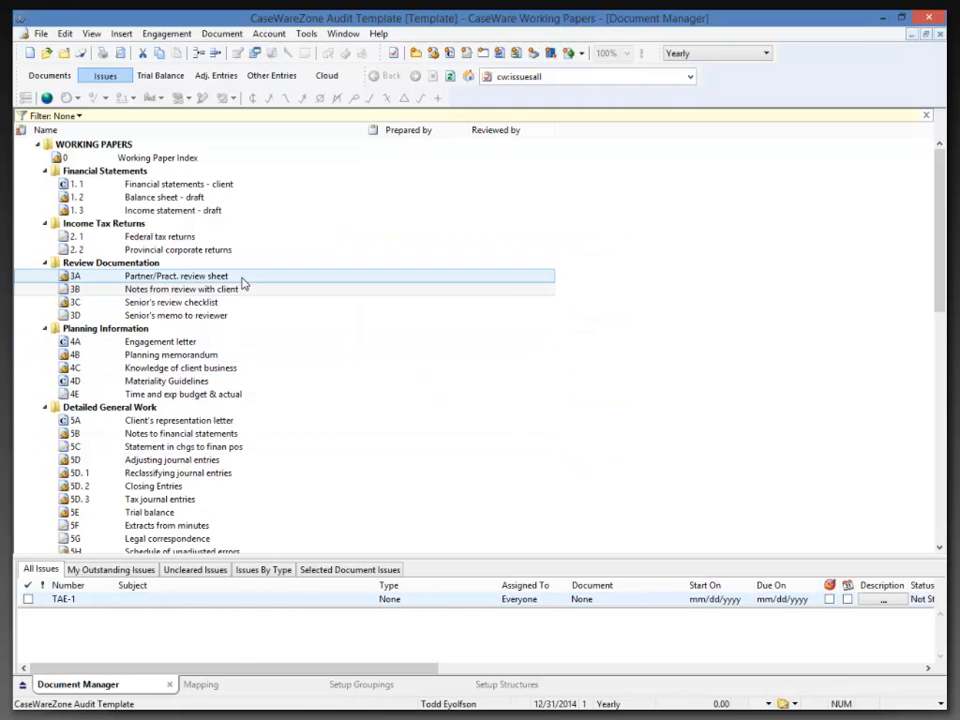
{"action": "left_click", "coordinate": [435, 53]}
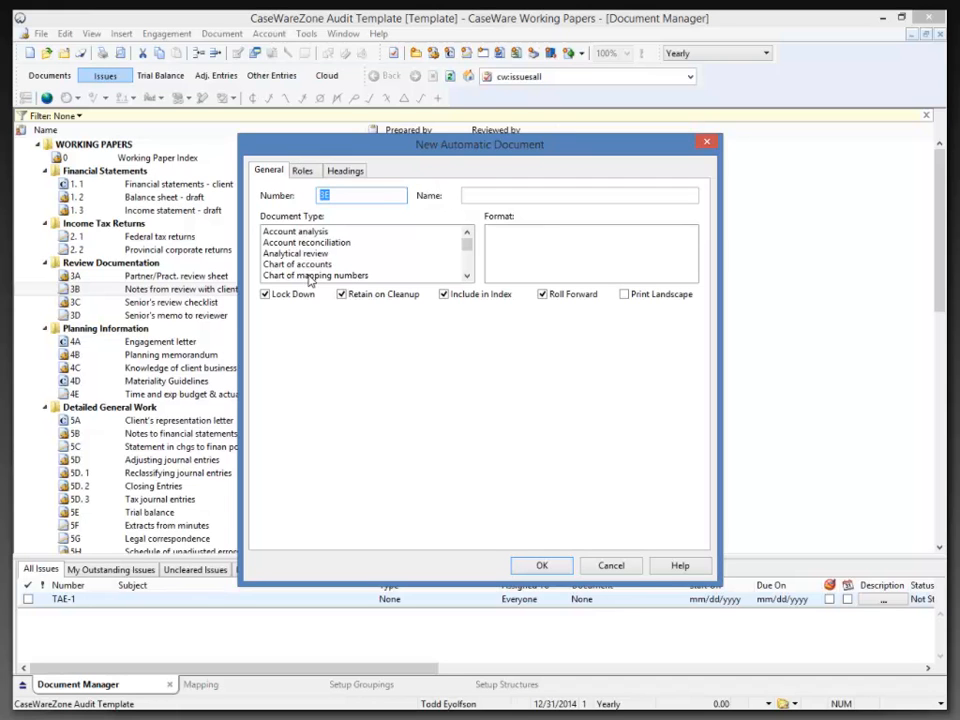
{"action": "left_click", "coordinate": [310, 275]}
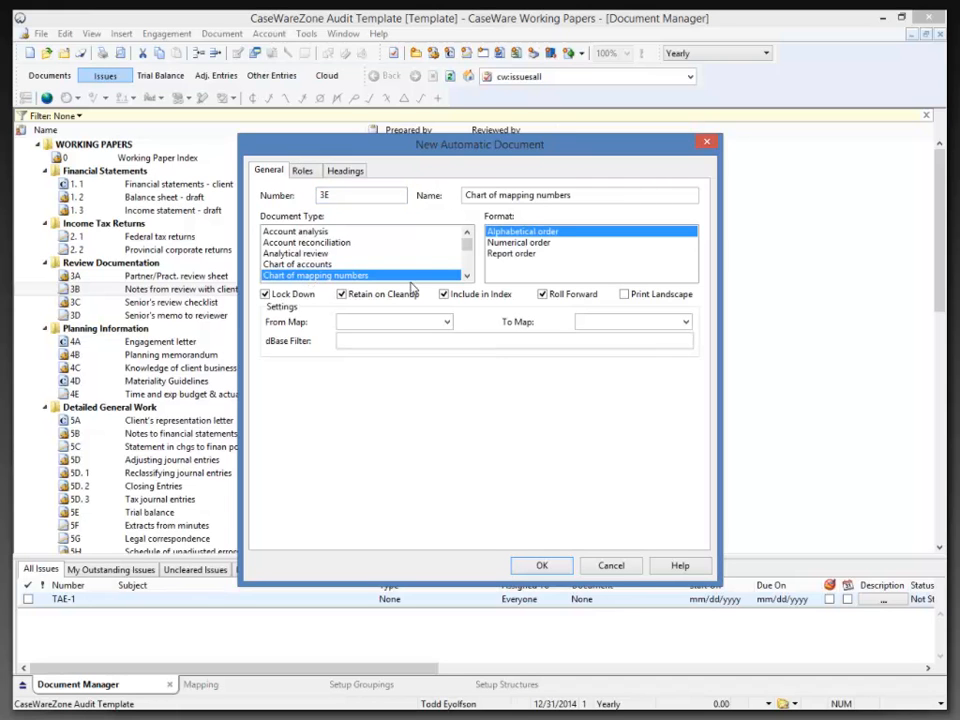
{"action": "left_click", "coordinate": [466, 276]}
{"action": "left_click", "coordinate": [466, 276]}
{"action": "left_click", "coordinate": [466, 277]}
{"action": "left_click", "coordinate": [466, 277]}
{"action": "left_click", "coordinate": [466, 277]}
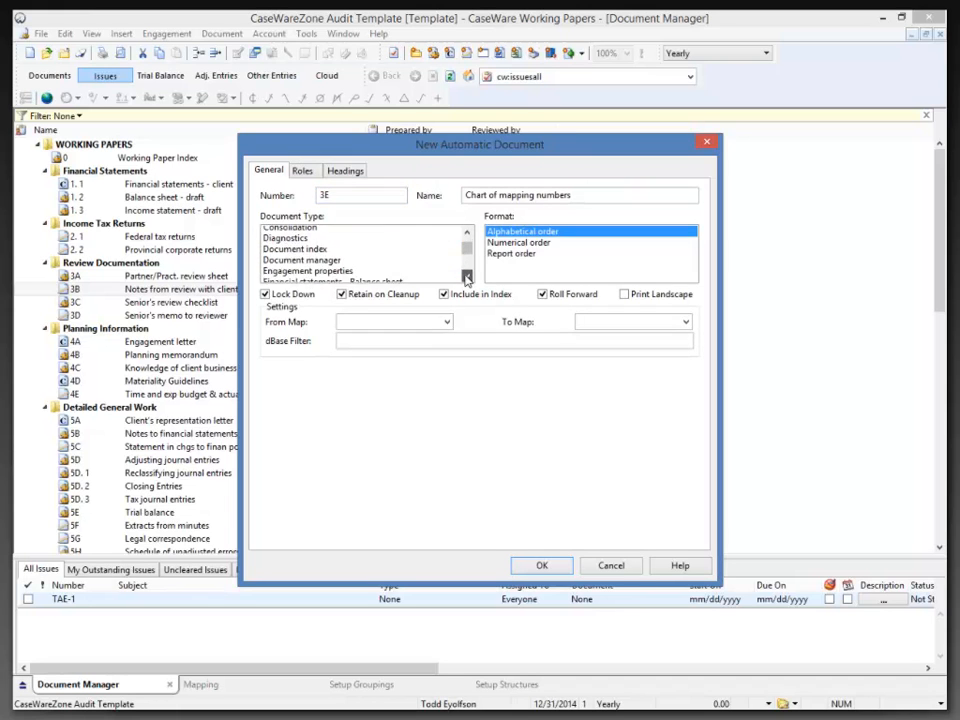
{"action": "left_click", "coordinate": [466, 277]}
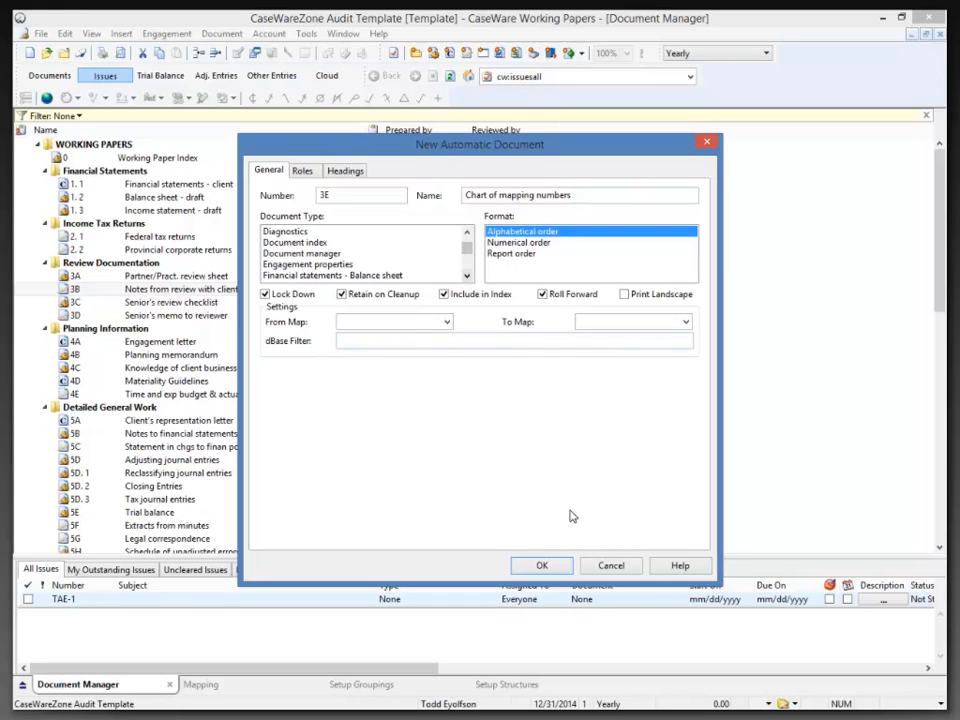
{"action": "left_click", "coordinate": [607, 566]}
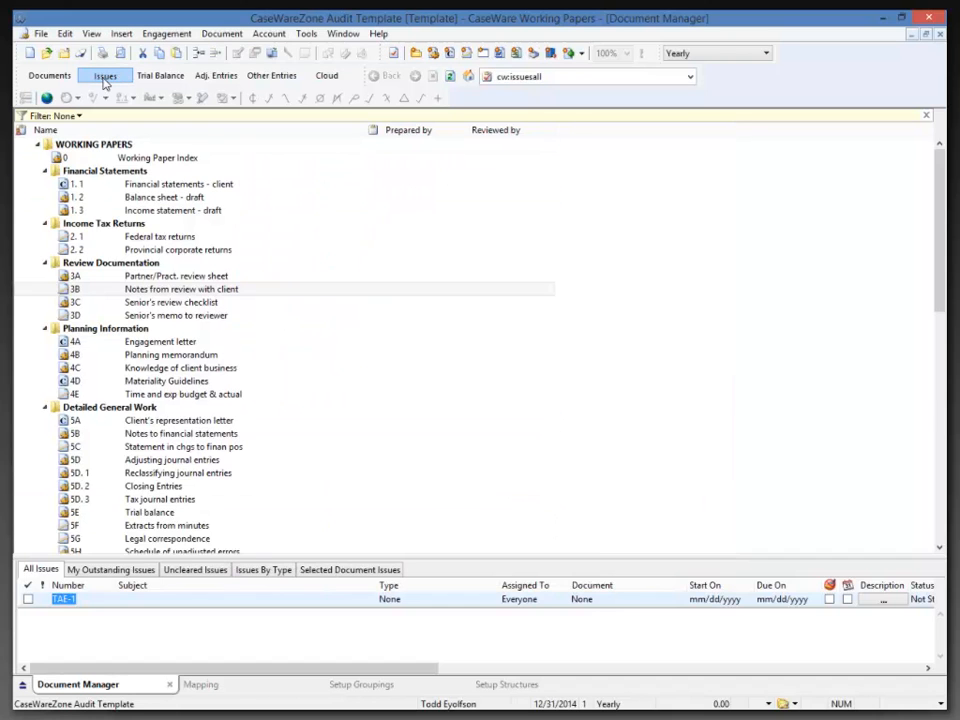
Hide the issues pane and turn protection on, signing in as the supervisor and confirming enforcement.
{"action": "left_click", "coordinate": [104, 77]}
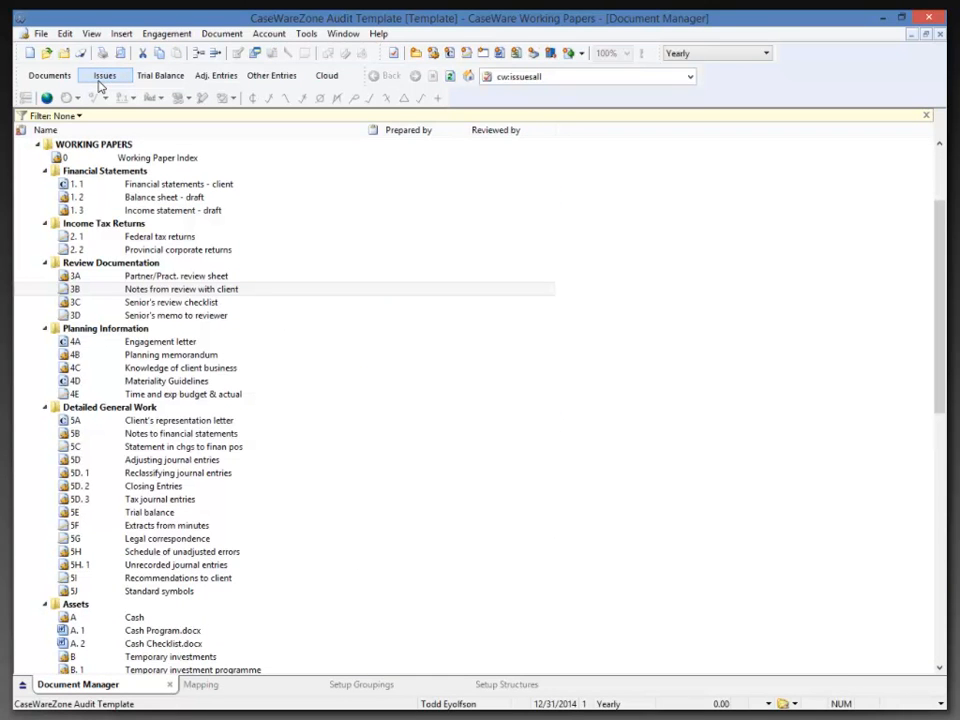
{"action": "left_click", "coordinate": [306, 35]}
{"action": "mouse_move", "coordinate": [330, 253]}
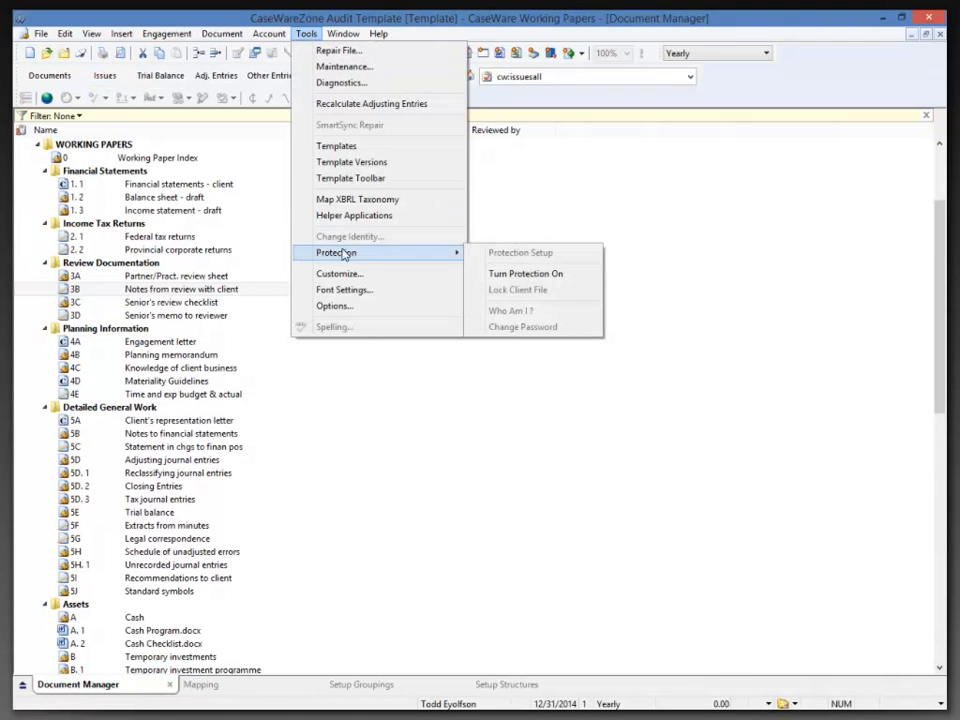
{"action": "left_click", "coordinate": [505, 274]}
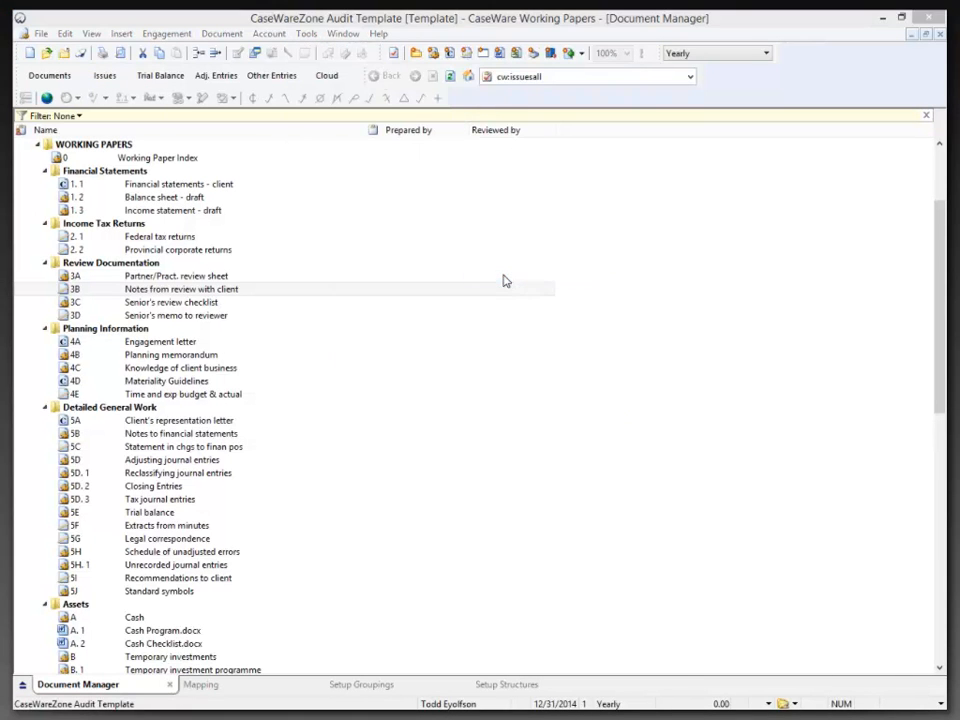
{"action": "type", "text": "sup"}
{"action": "key", "text": "Tab"}
{"action": "type", "text": "sup"}
{"action": "left_click", "coordinate": [406, 399]}
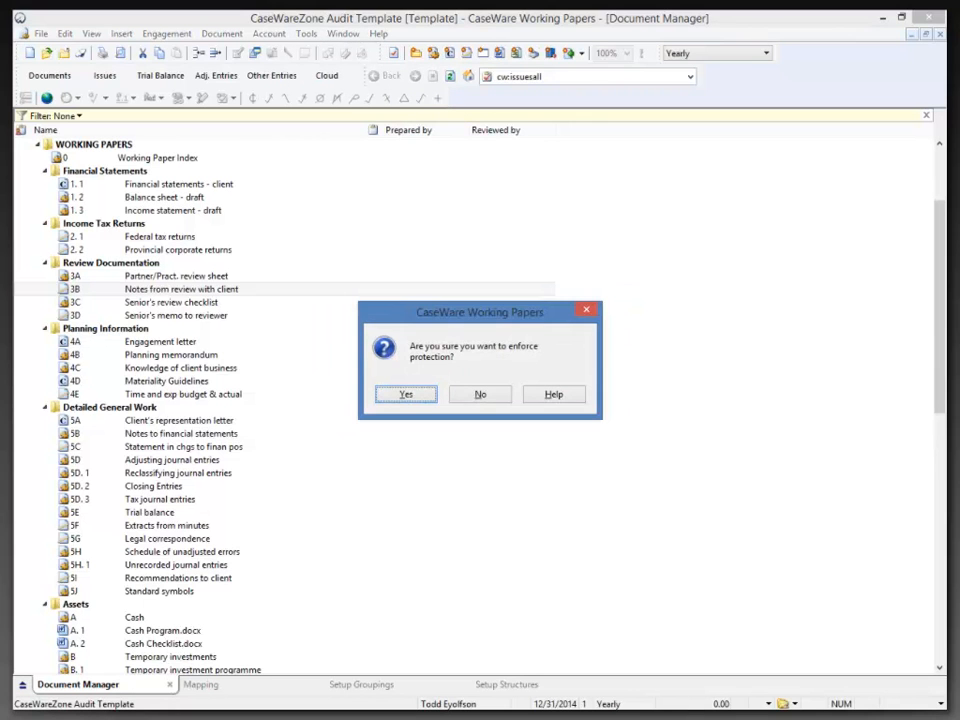
{"action": "left_click", "coordinate": [406, 396]}
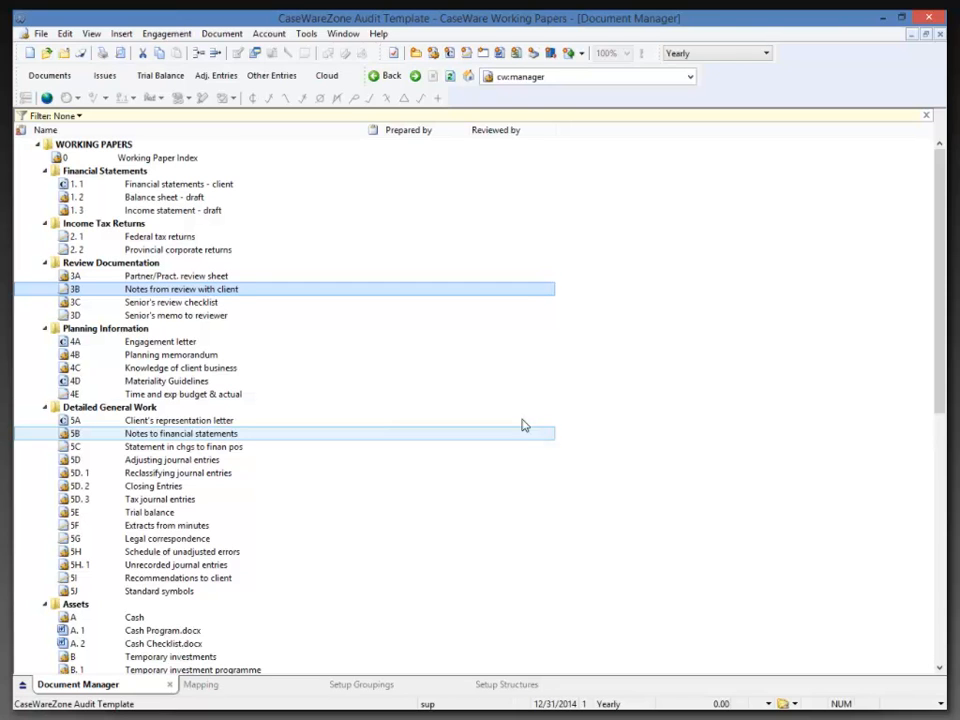
{"action": "left_click", "coordinate": [306, 34]}
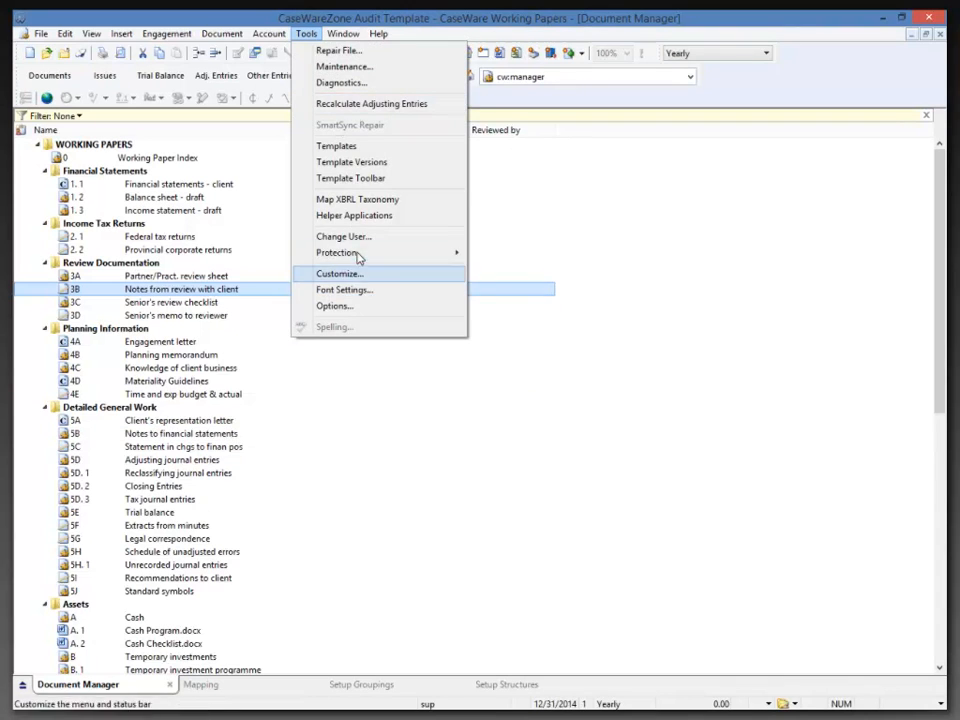
{"action": "mouse_move", "coordinate": [360, 254]}
{"action": "left_click", "coordinate": [495, 257]}
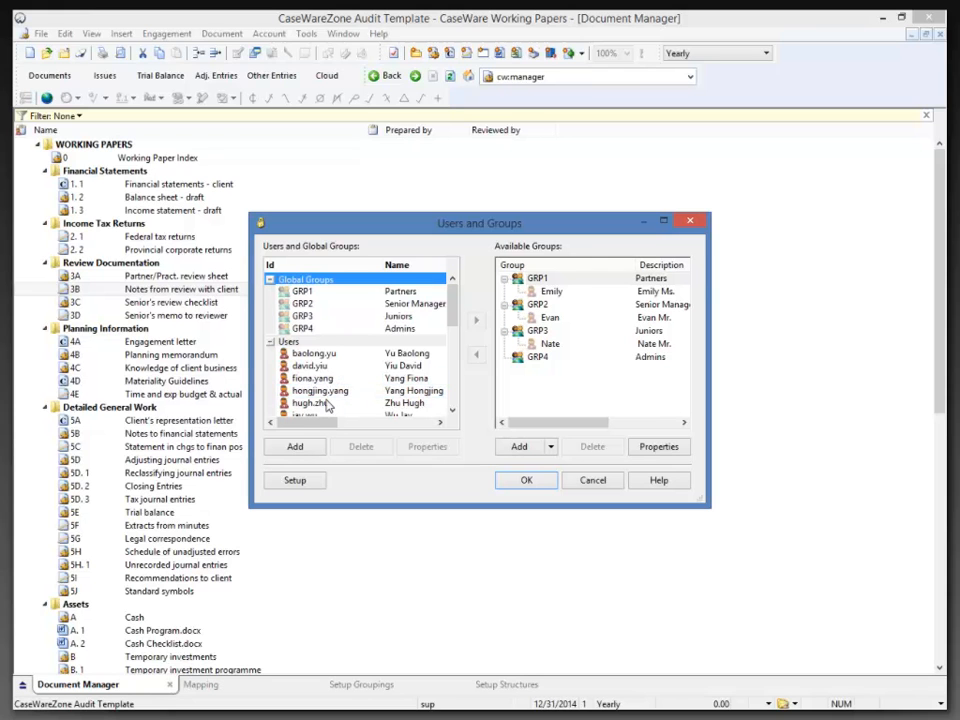
{"action": "left_click", "coordinate": [577, 482]}
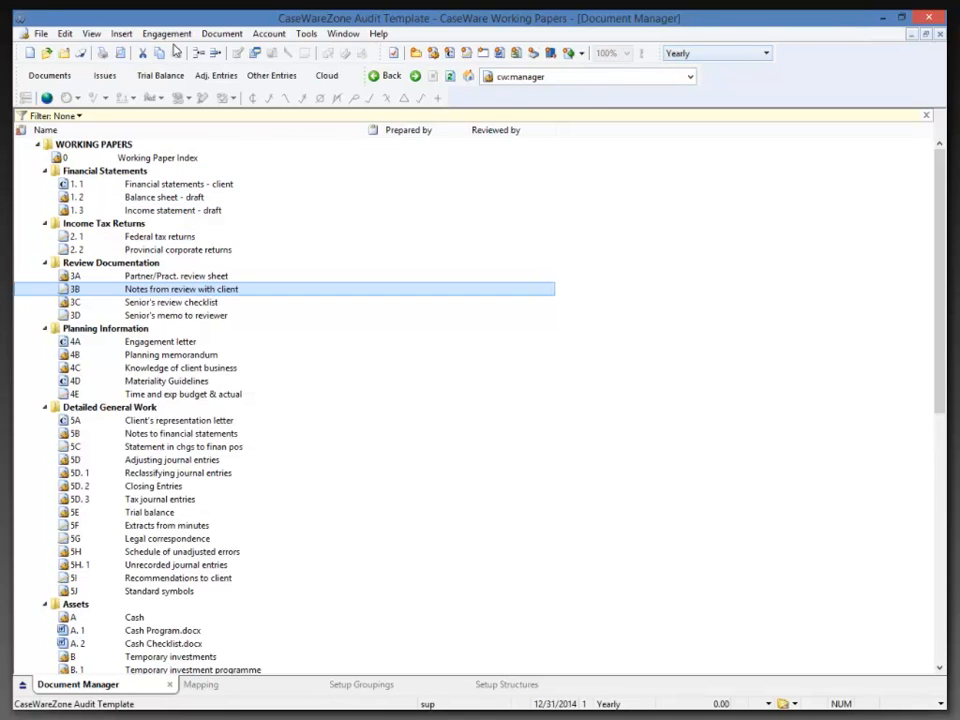
Create a new file named 'My new CaseWareZone file' based on the CaseWareZone Audit Template.
{"action": "left_click", "coordinate": [41, 34]}
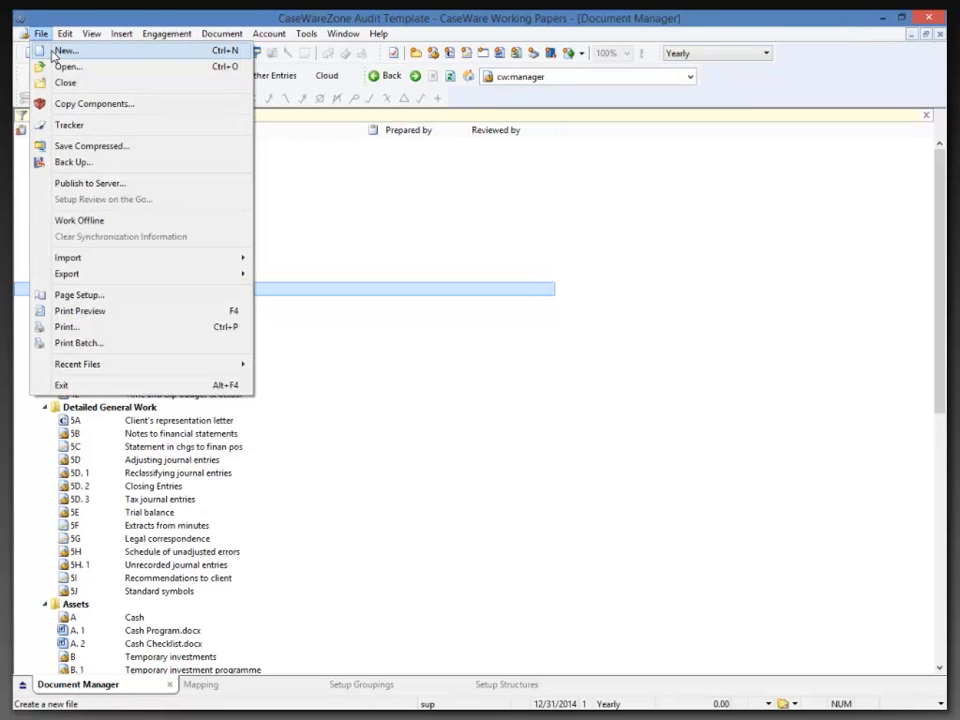
{"action": "left_click", "coordinate": [55, 49]}
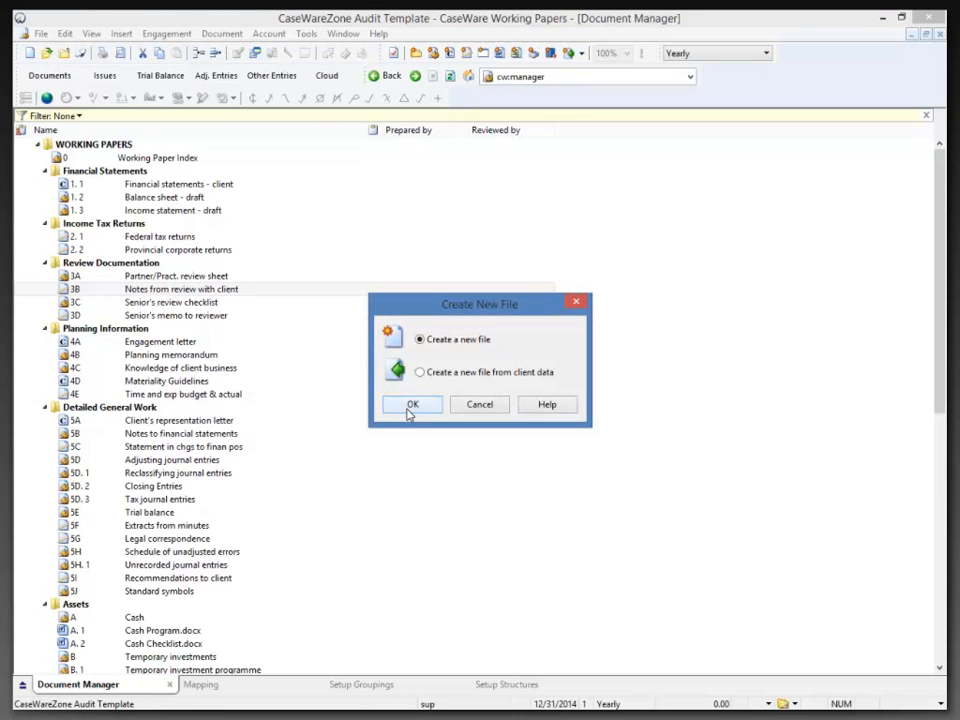
{"action": "left_click", "coordinate": [408, 406]}
{"action": "type", "text": "M"}
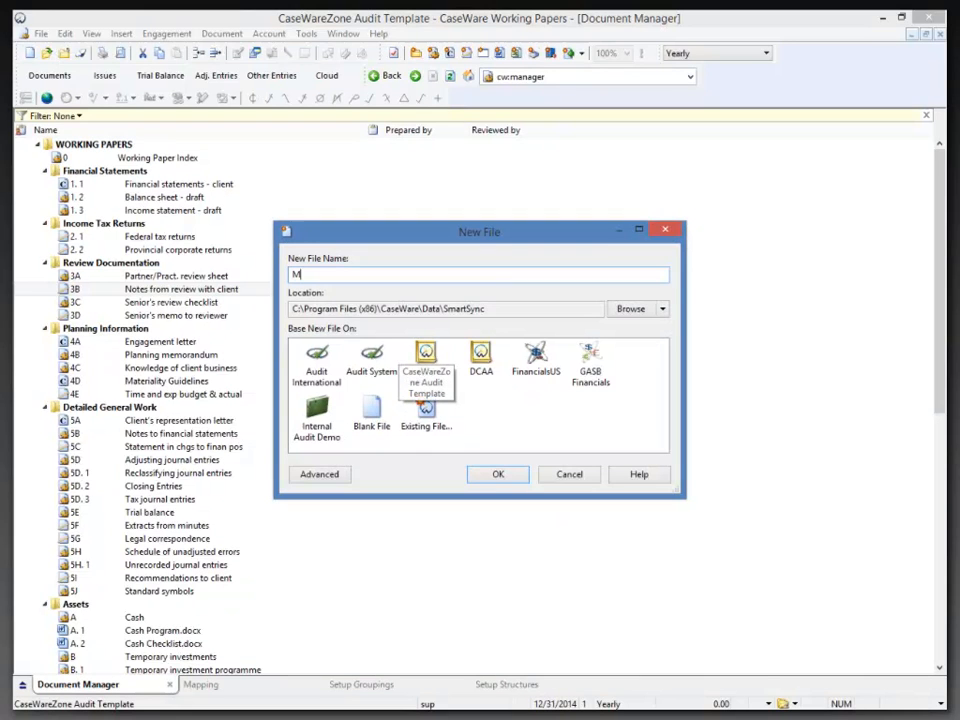
{"action": "type", "text": "y new CaseWareZone file"}
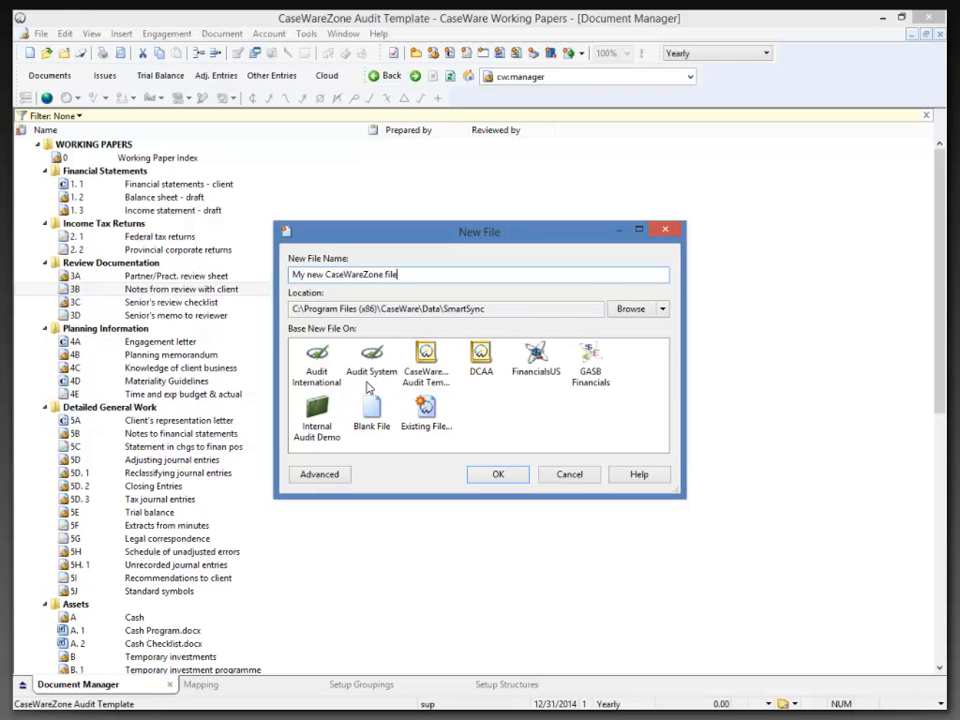
{"action": "left_click", "coordinate": [425, 378]}
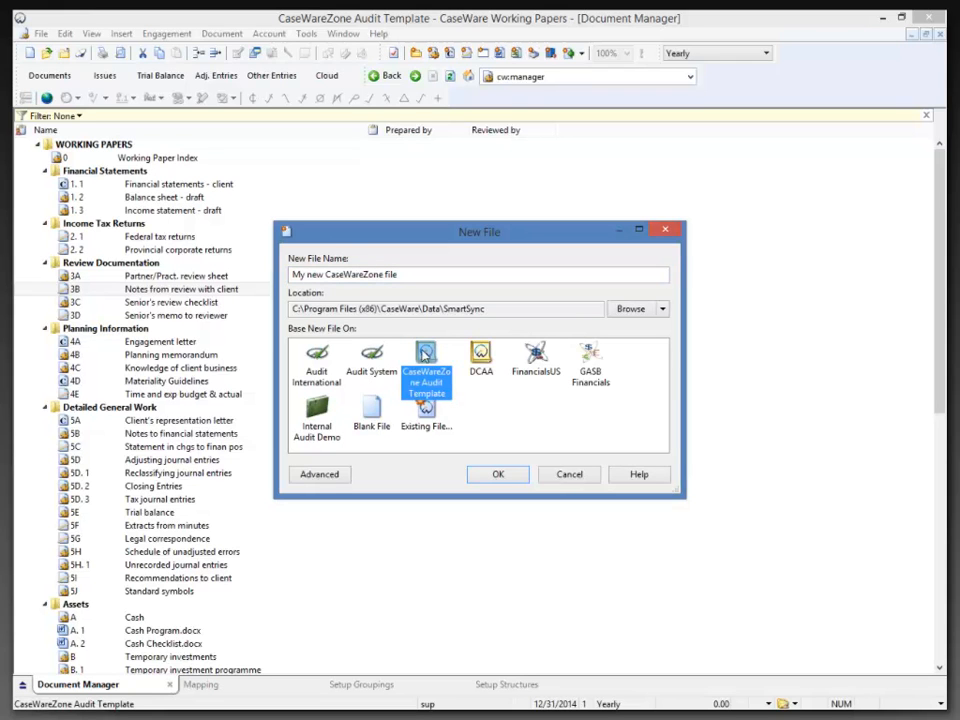
{"action": "left_click", "coordinate": [492, 476]}
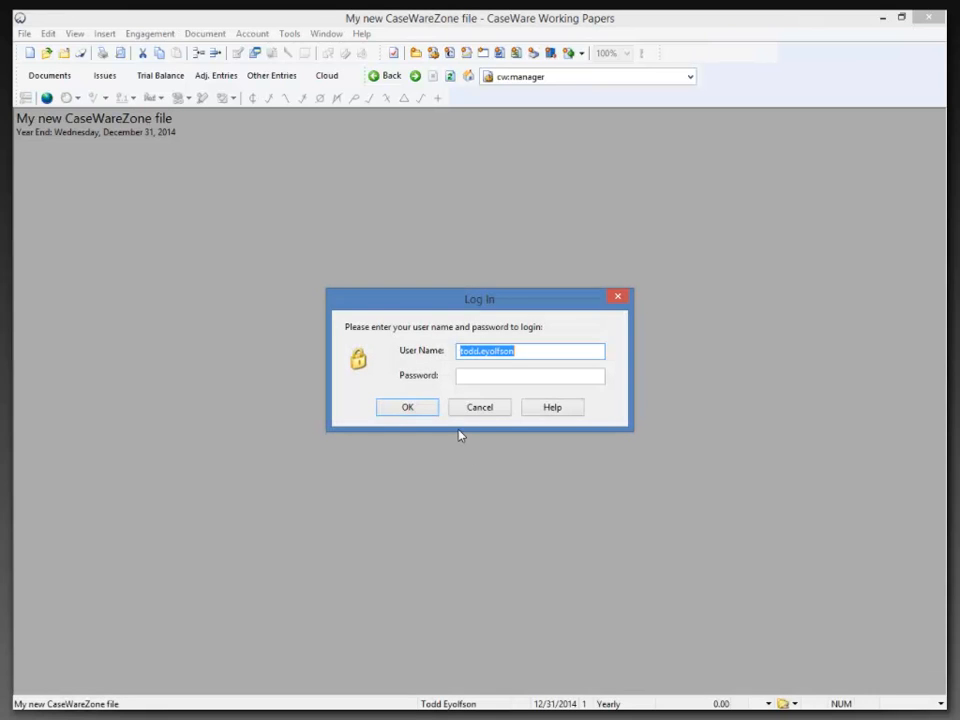
Log in as the supervisor, accept Engagement Properties, and open Cash Program.docx.
{"action": "type", "text": "sup"}
{"action": "key", "text": "Tab"}
{"action": "type", "text": "****"}
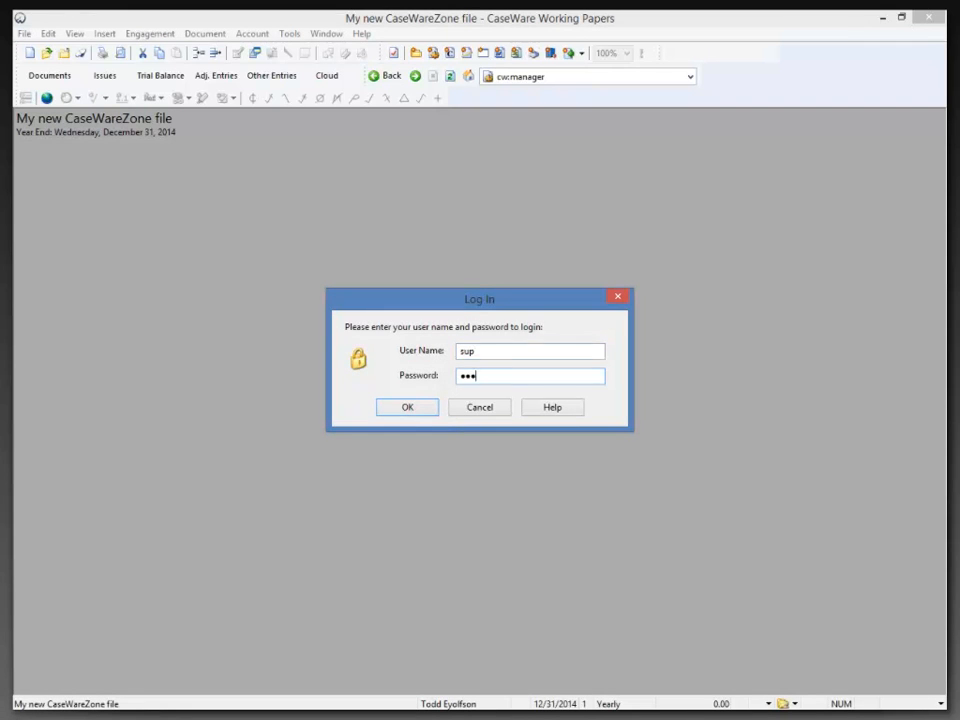
{"action": "key", "text": "Return"}
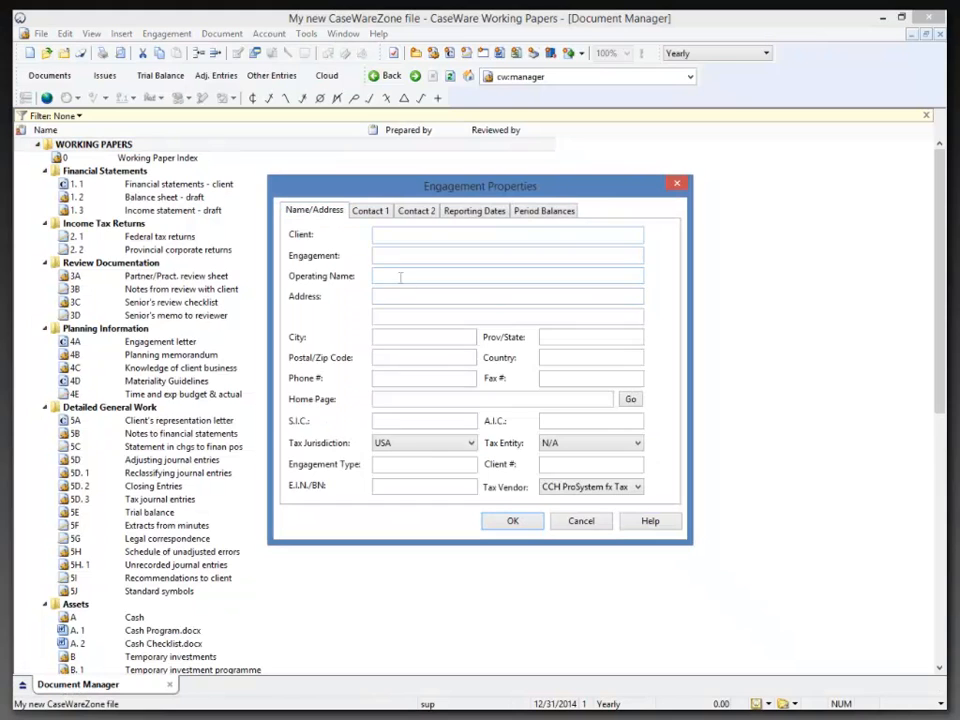
{"action": "left_click", "coordinate": [513, 522]}
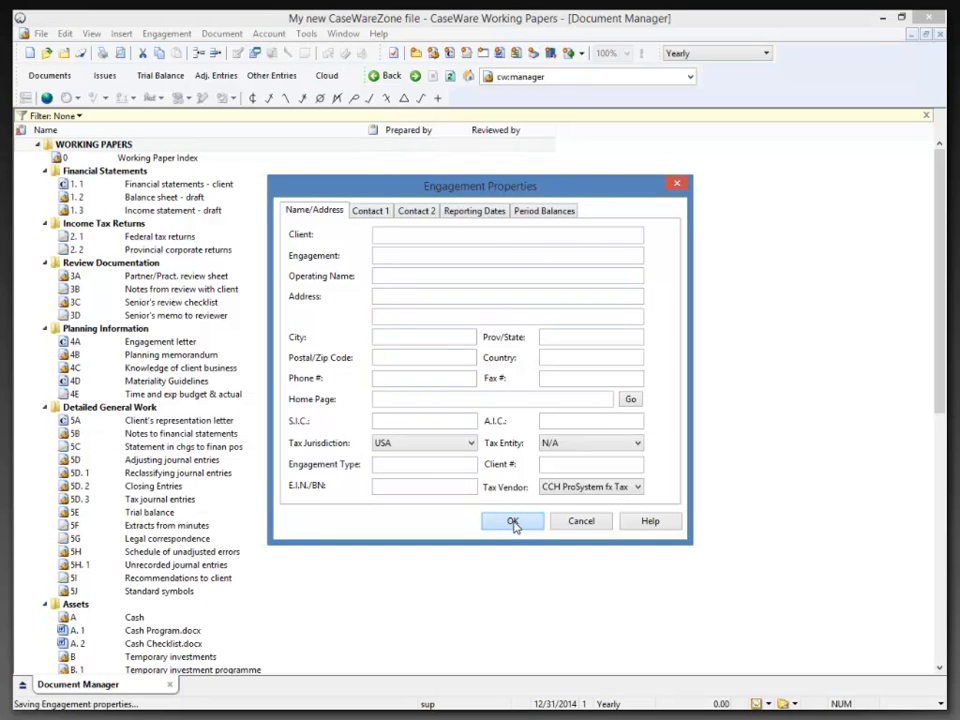
{"action": "double_click", "coordinate": [158, 632]}
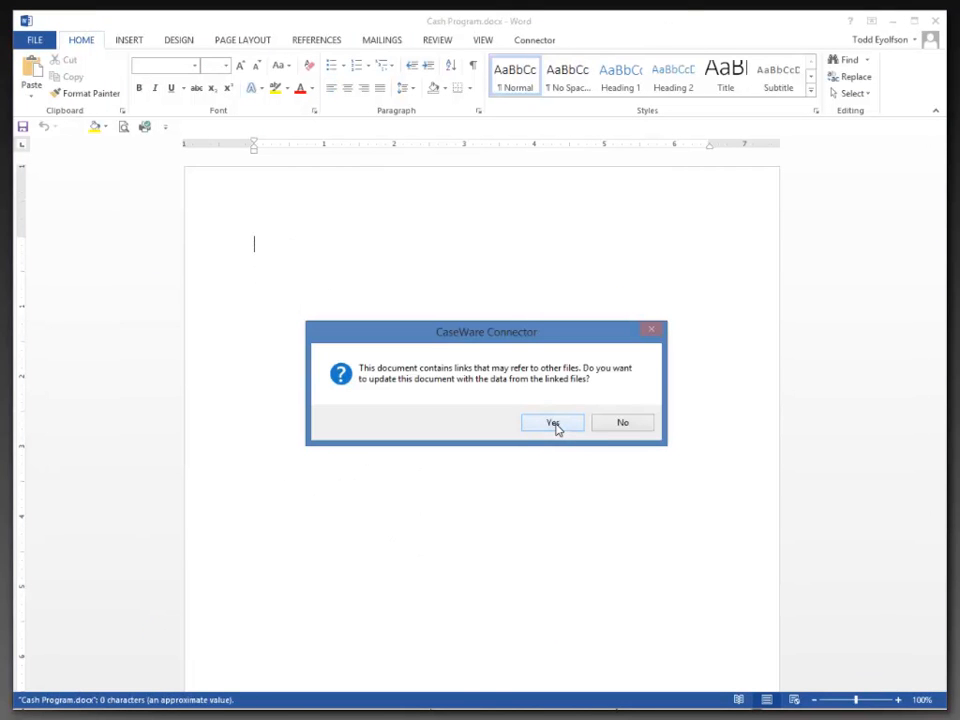
Accept the linked-data update and type 'This document has changes' on the first line.
{"action": "left_click", "coordinate": [566, 423]}
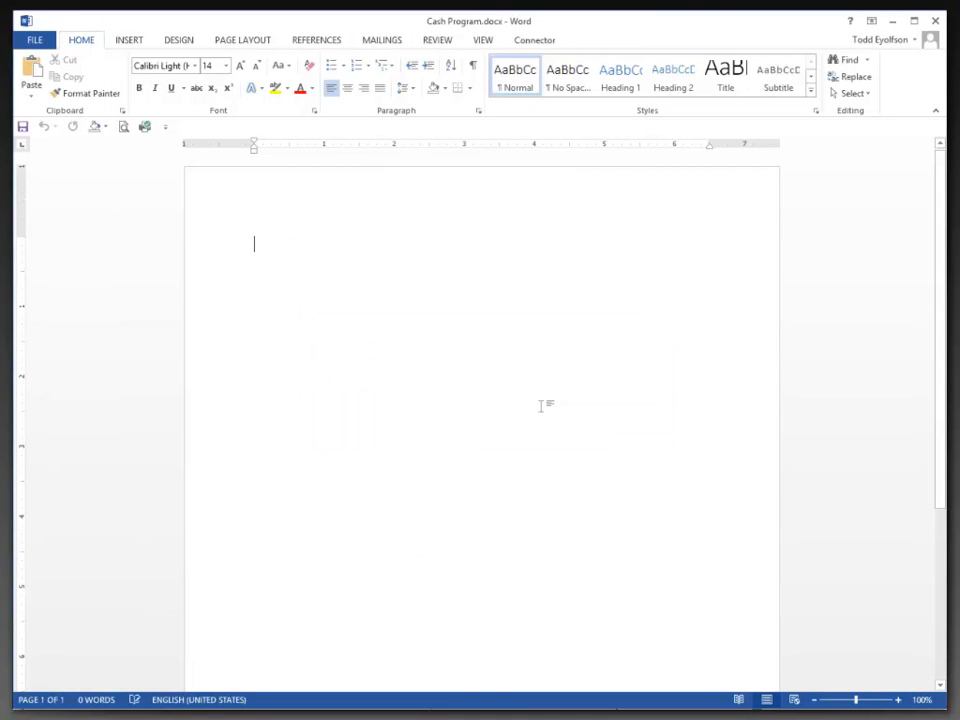
{"action": "type", "text": "This document"}
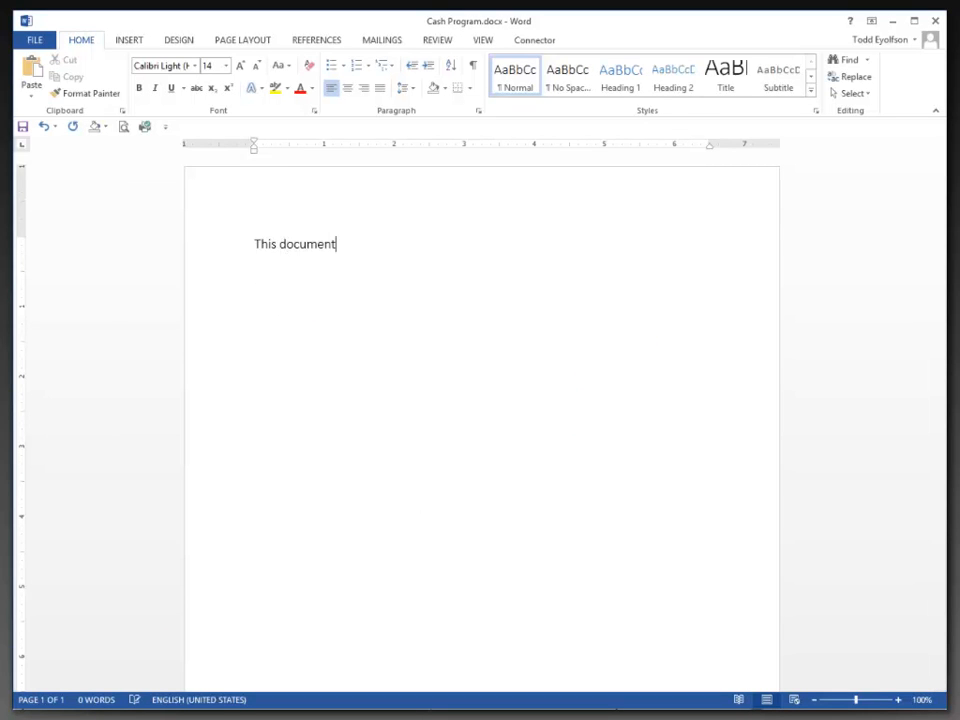
{"action": "type", "text": " has changed"}
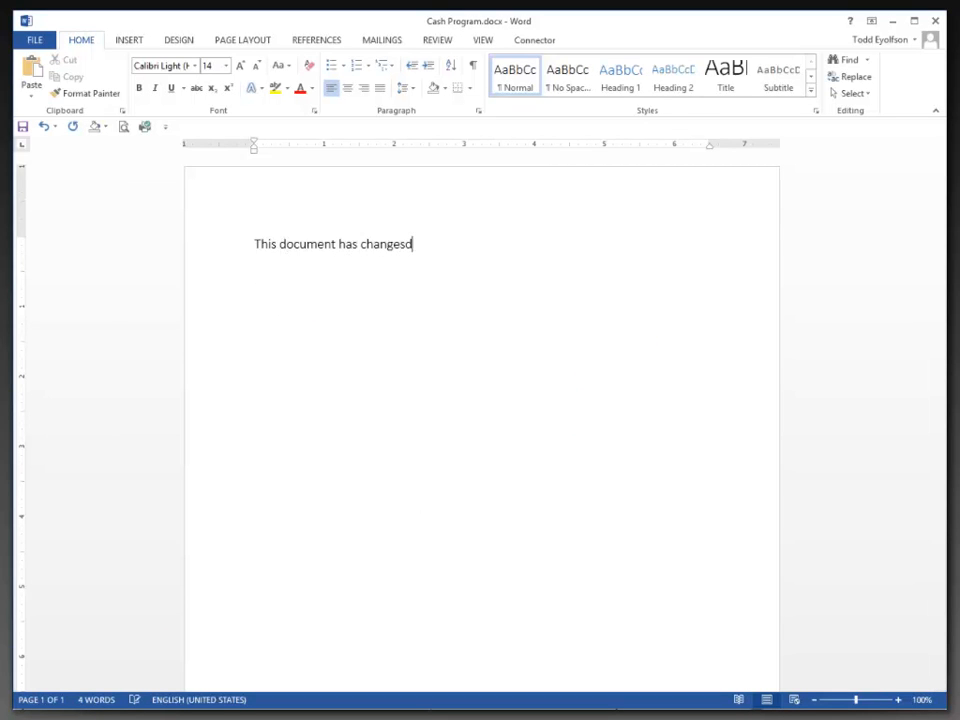
{"action": "key", "text": "BackSpace"}
{"action": "type", "text": "s"}
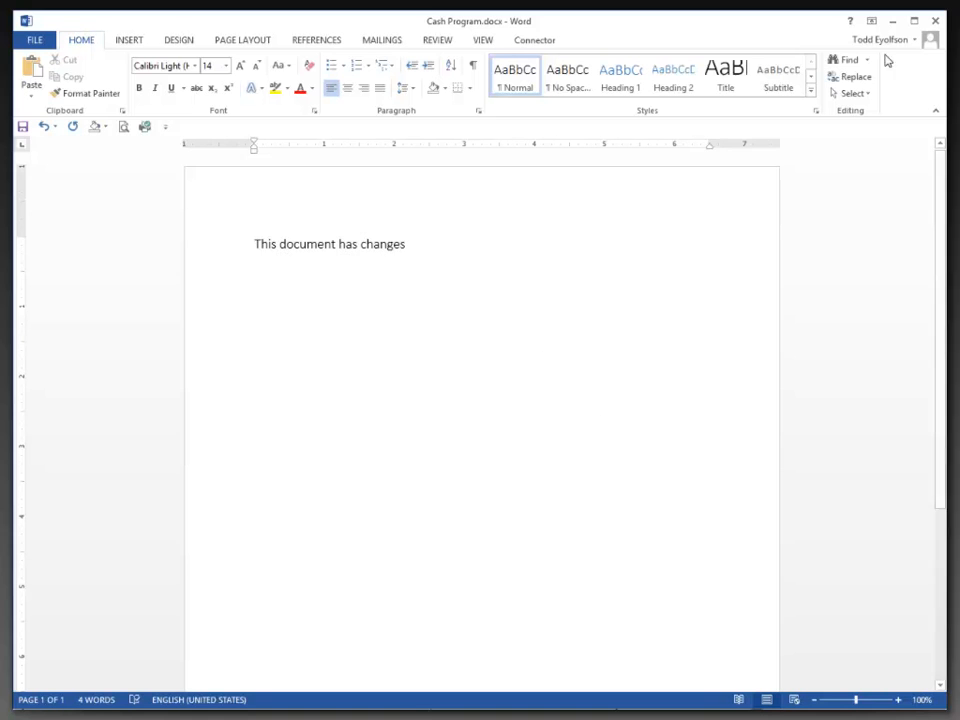
Close Word saving Cash Program.docx, then close the client file and the Samp01 window.
{"action": "left_click", "coordinate": [935, 20]}
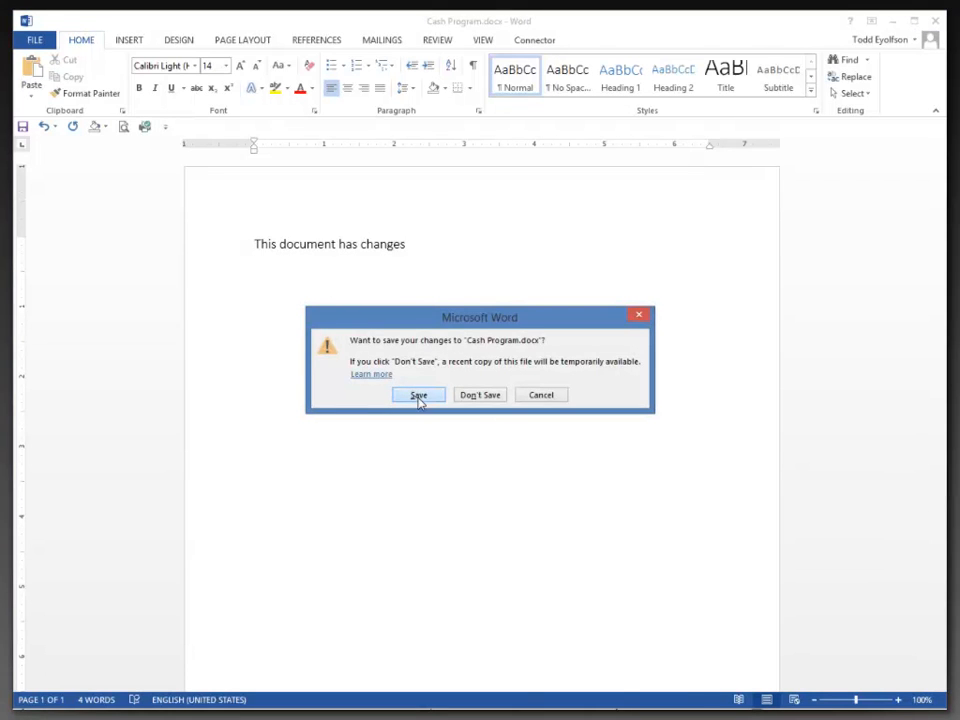
{"action": "left_click", "coordinate": [420, 396]}
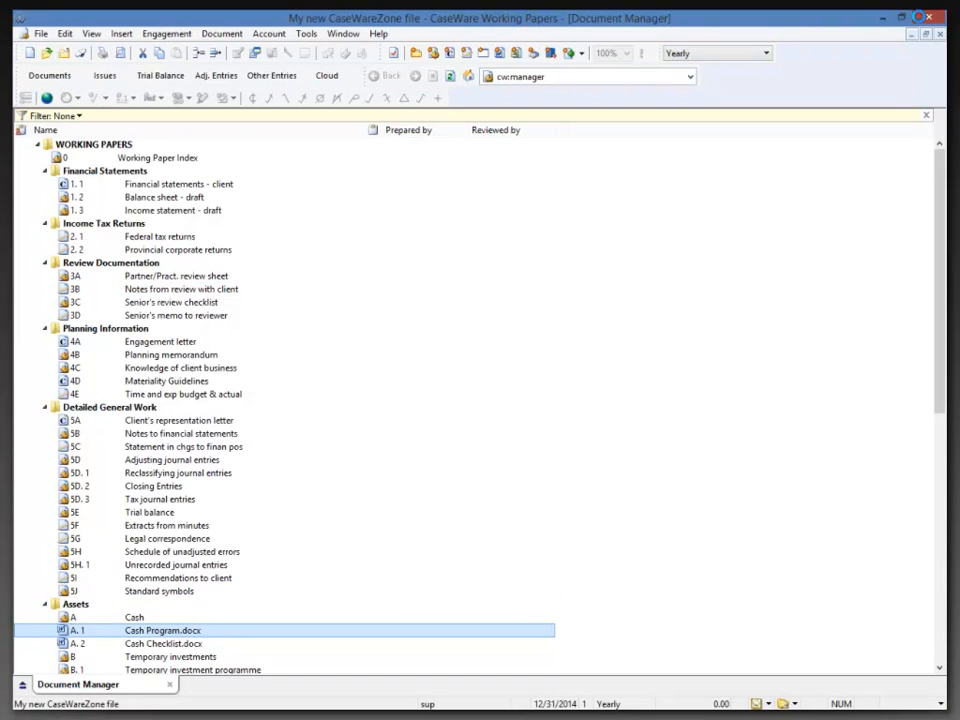
{"action": "left_click", "coordinate": [928, 17]}
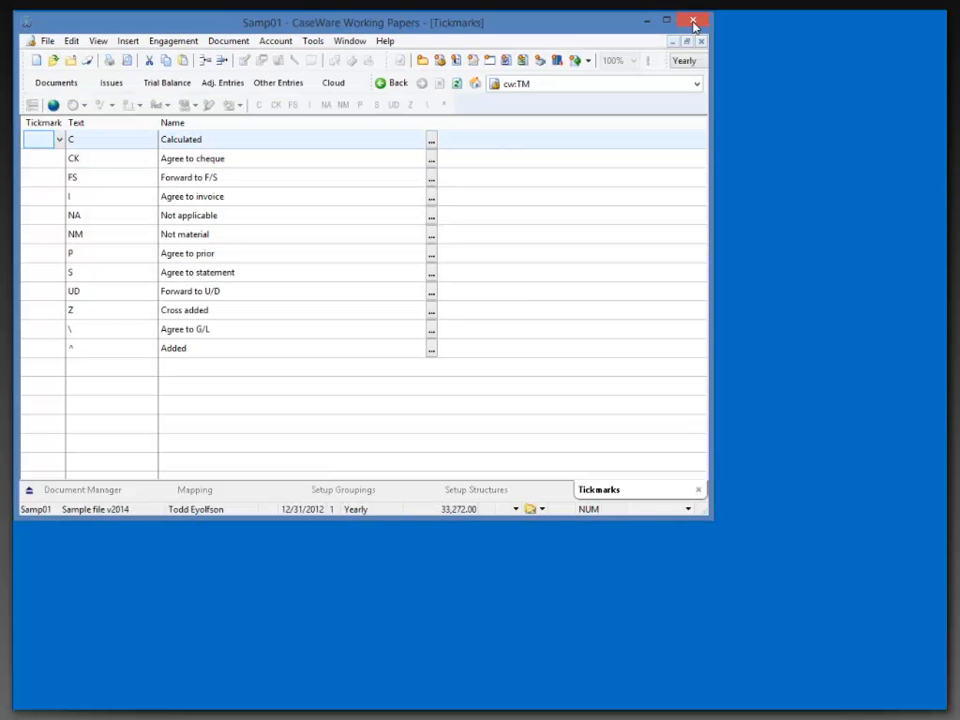
{"action": "left_click", "coordinate": [693, 21]}
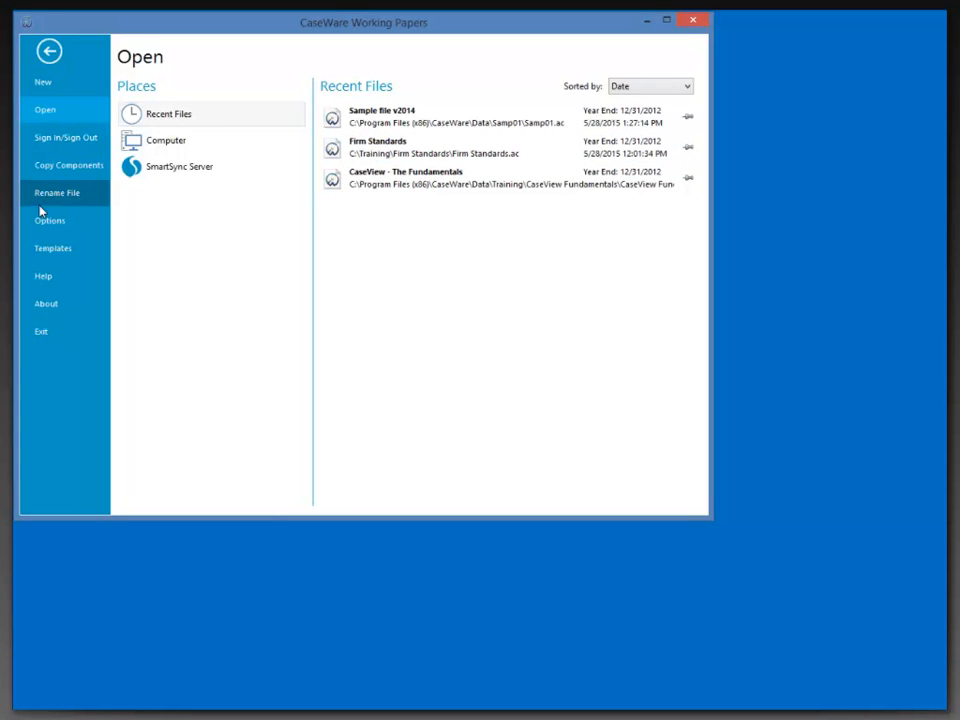
Open the CaseWareZone Audit Template, log in as the supervisor, and maximize its window.
{"action": "left_click", "coordinate": [43, 250]}
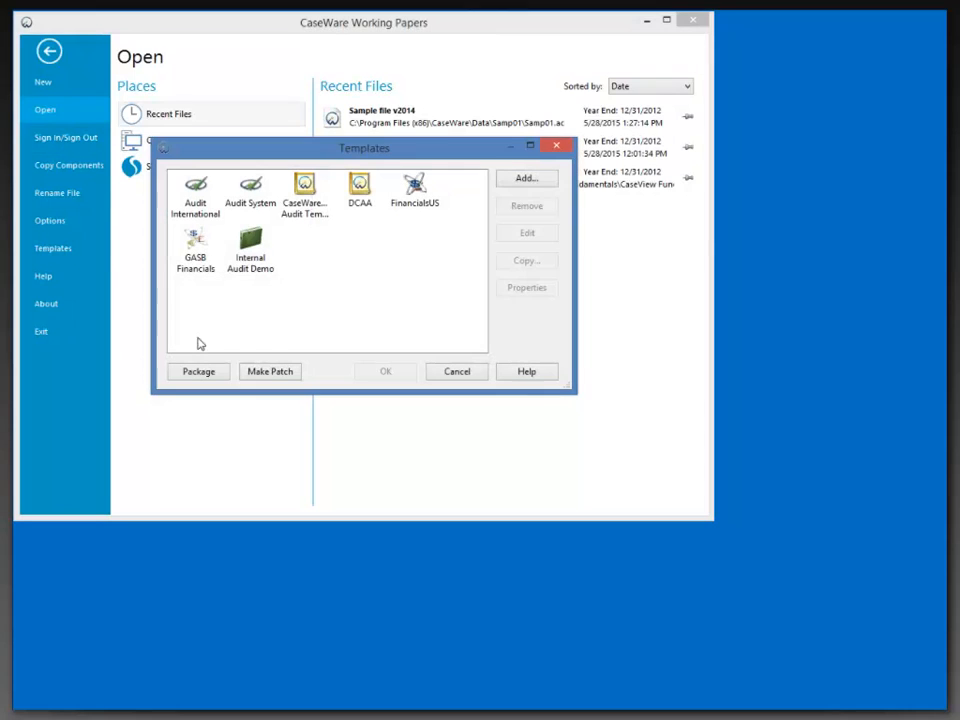
{"action": "left_click", "coordinate": [300, 222]}
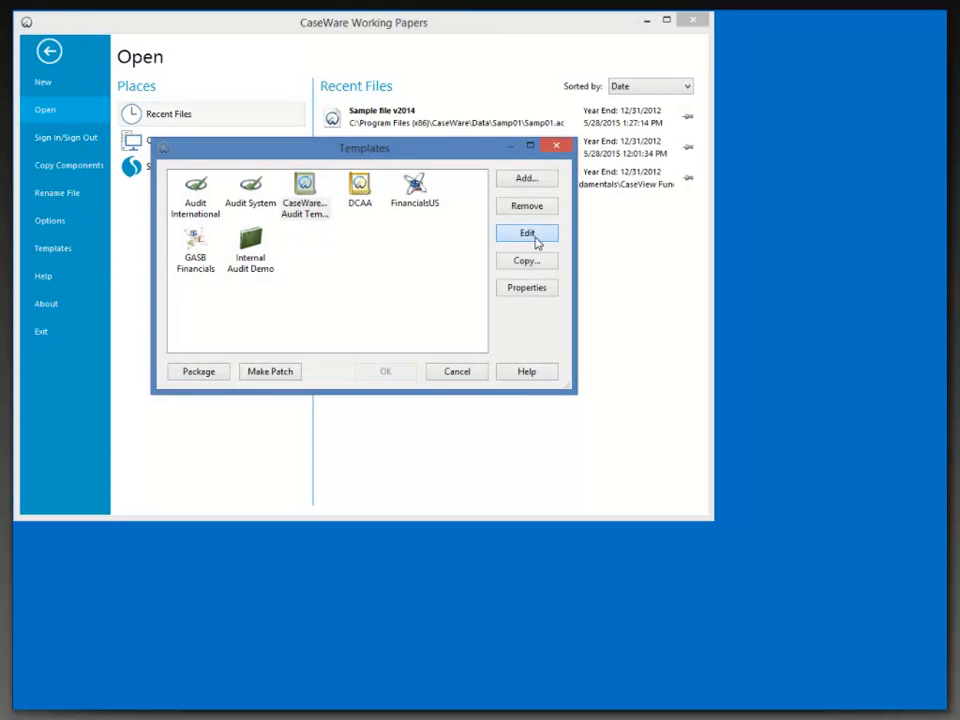
{"action": "left_click", "coordinate": [533, 235]}
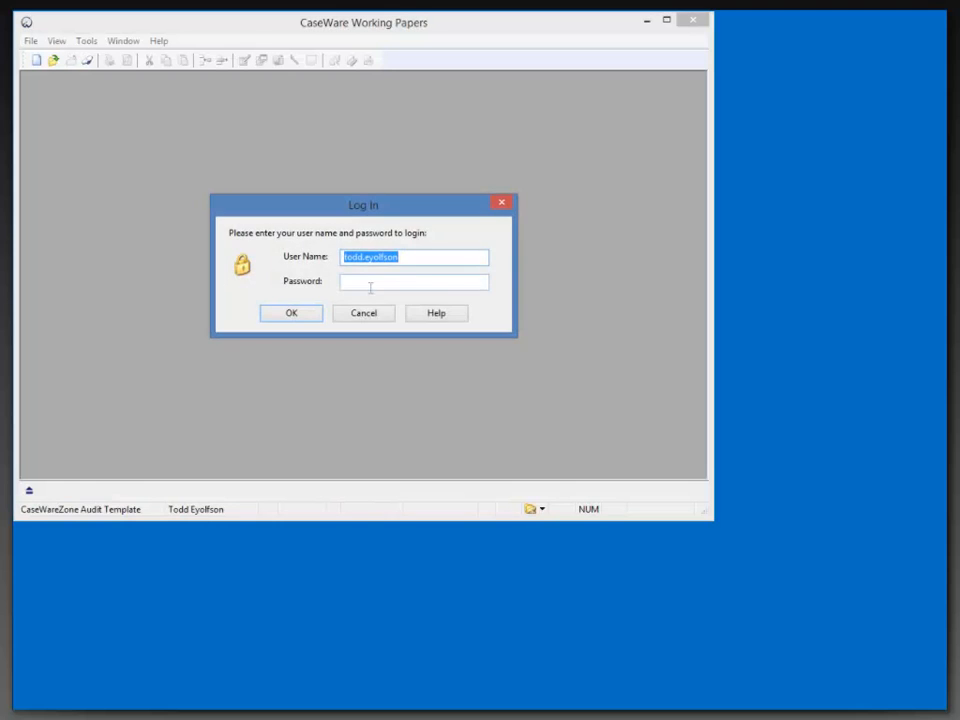
{"action": "type", "text": "sup"}
{"action": "key", "text": "Tab"}
{"action": "type", "text": "sup"}
{"action": "key", "text": "Return"}
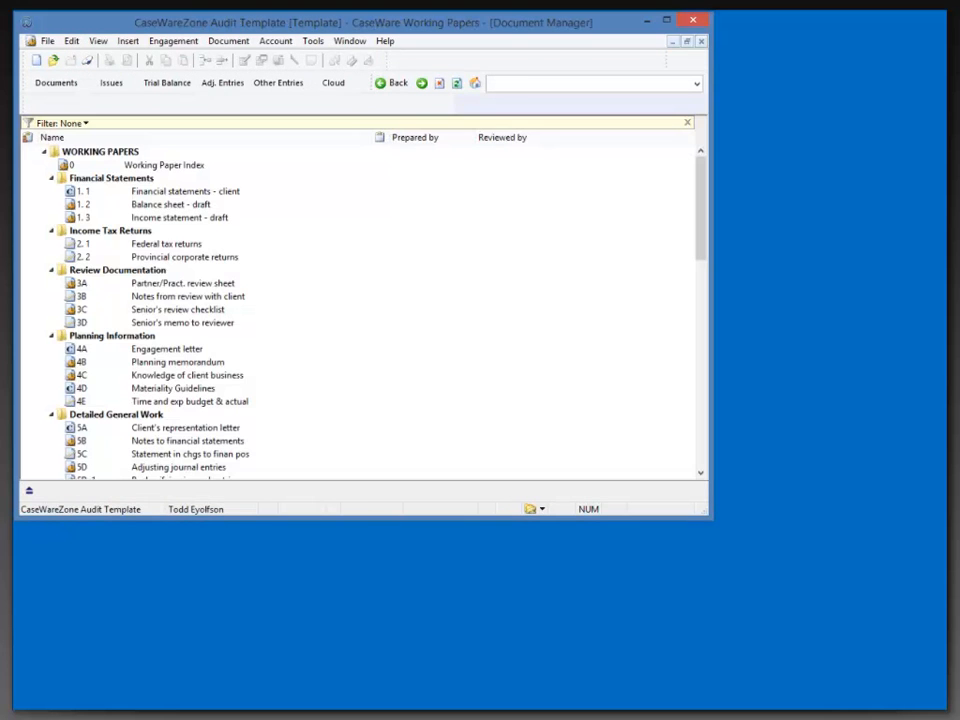
{"action": "left_click", "coordinate": [666, 19]}
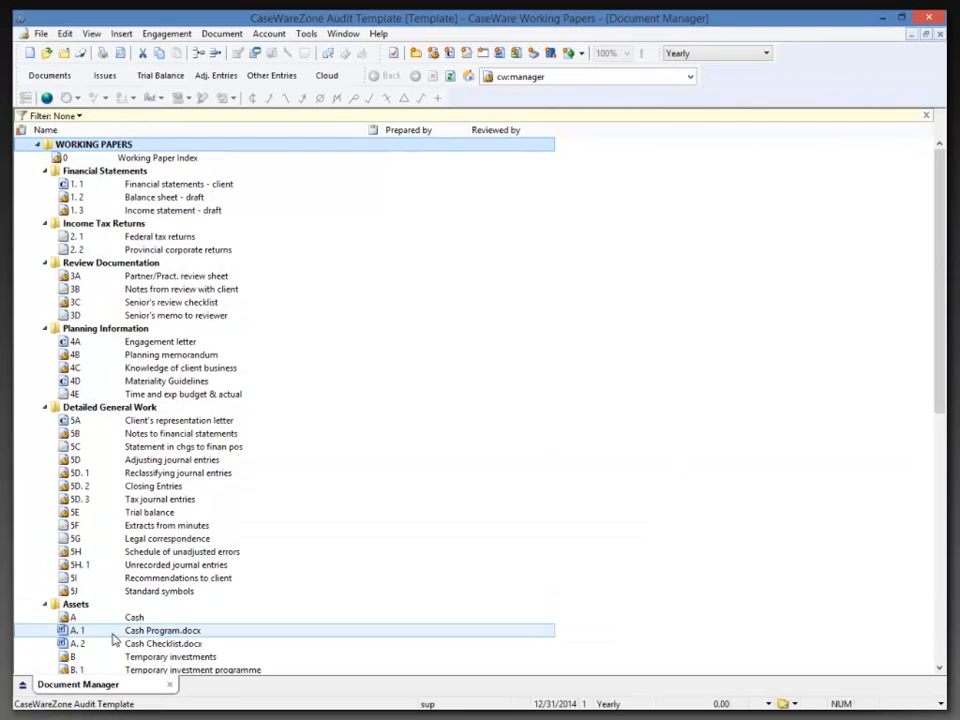
Set Cash Program.docx's template Document Version to 1.0.0.1 in its Properties.
{"action": "left_click", "coordinate": [114, 631]}
{"action": "scroll", "coordinate": [182, 591], "scroll_direction": "down", "scroll_amount": 5}
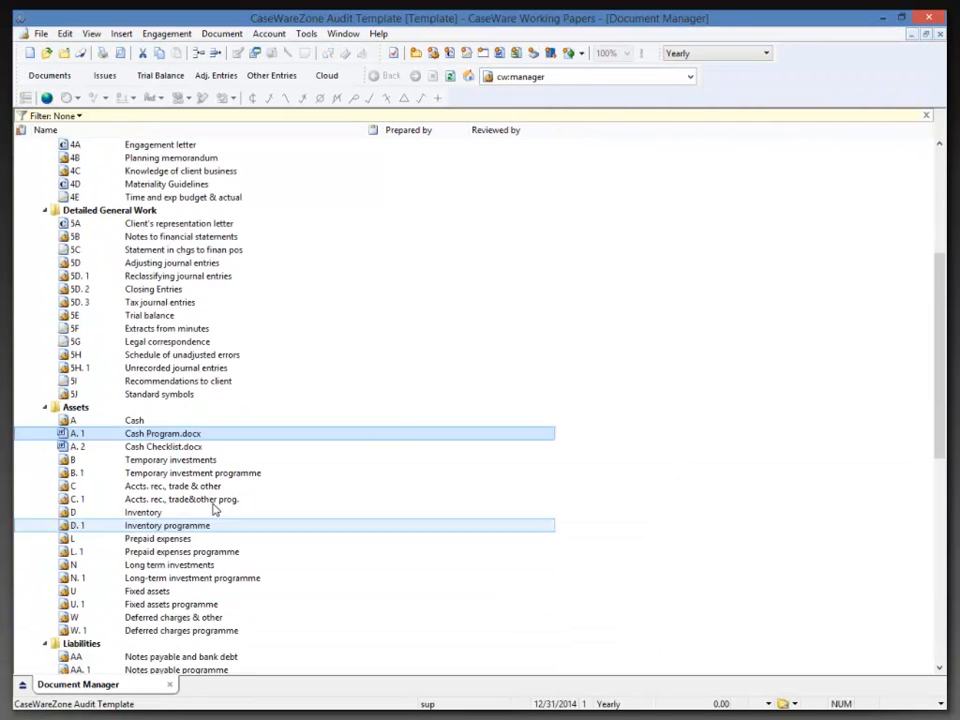
{"action": "right_click", "coordinate": [175, 437]}
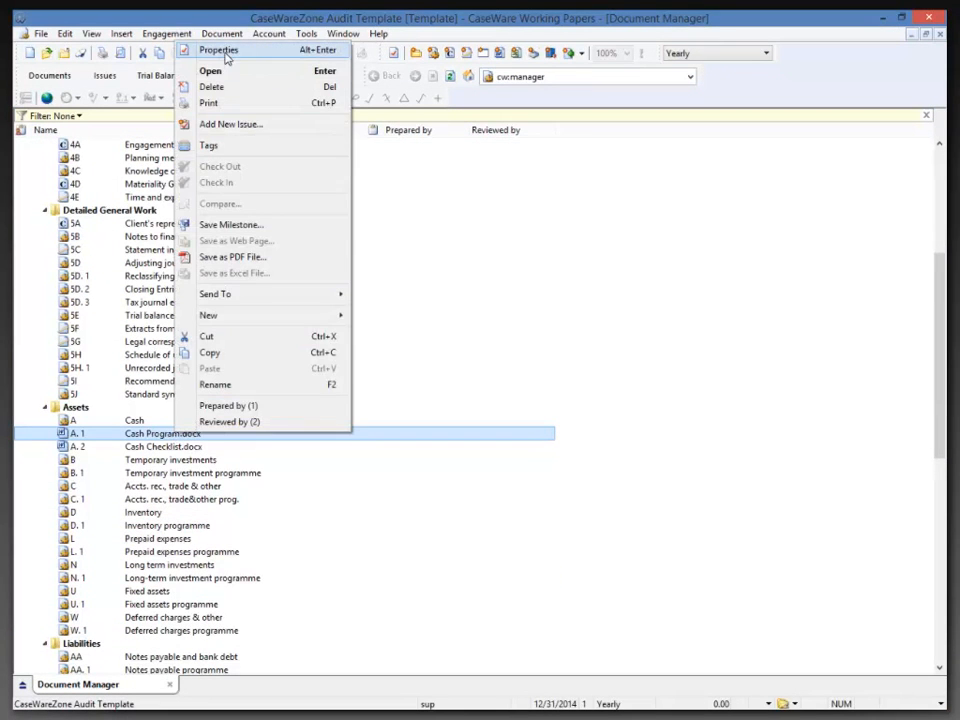
{"action": "left_click", "coordinate": [222, 52]}
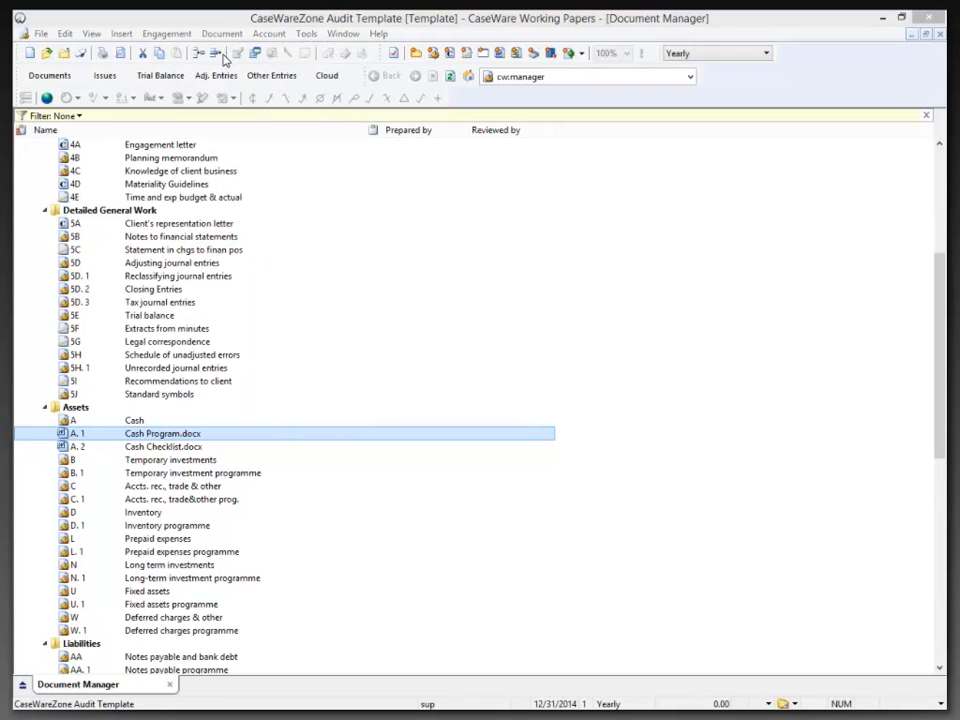
{"action": "left_click", "coordinate": [496, 236]}
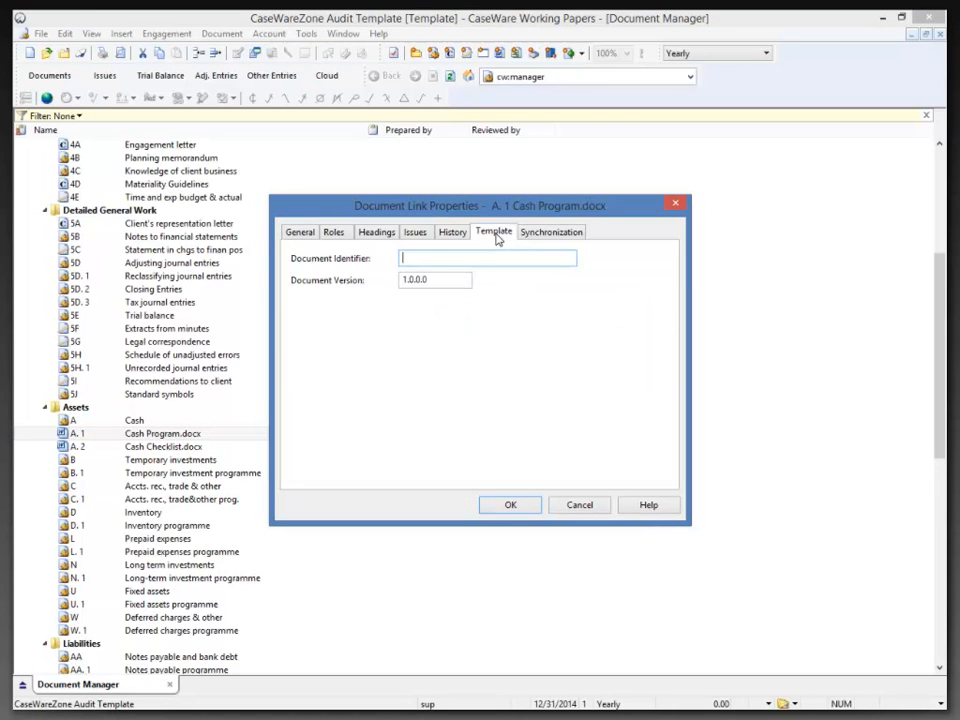
{"action": "left_click", "coordinate": [461, 258]}
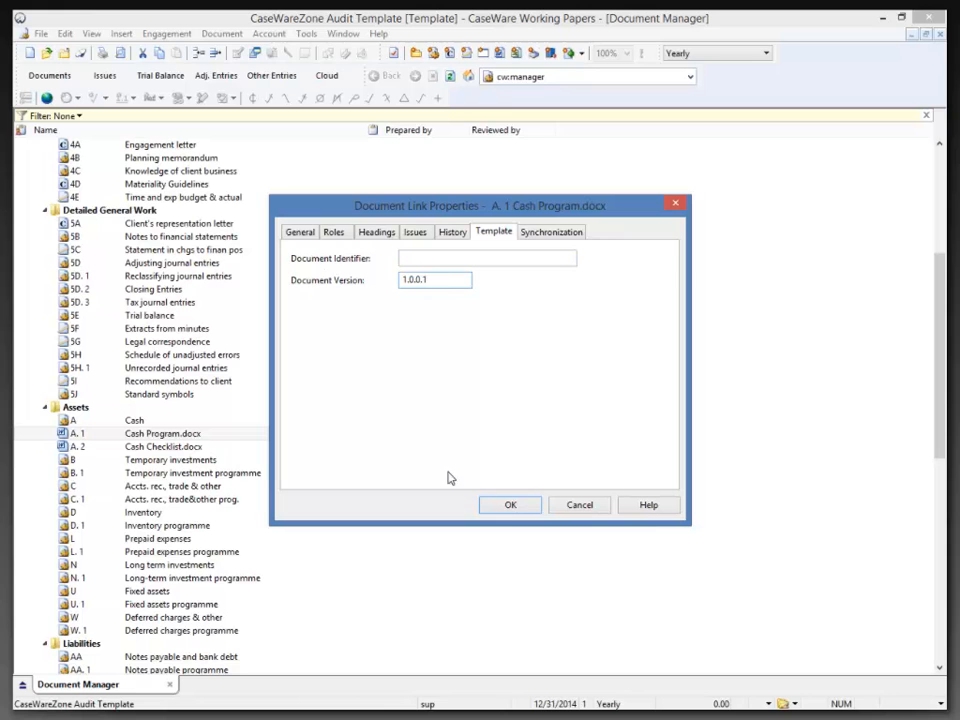
{"action": "left_click", "coordinate": [511, 508]}
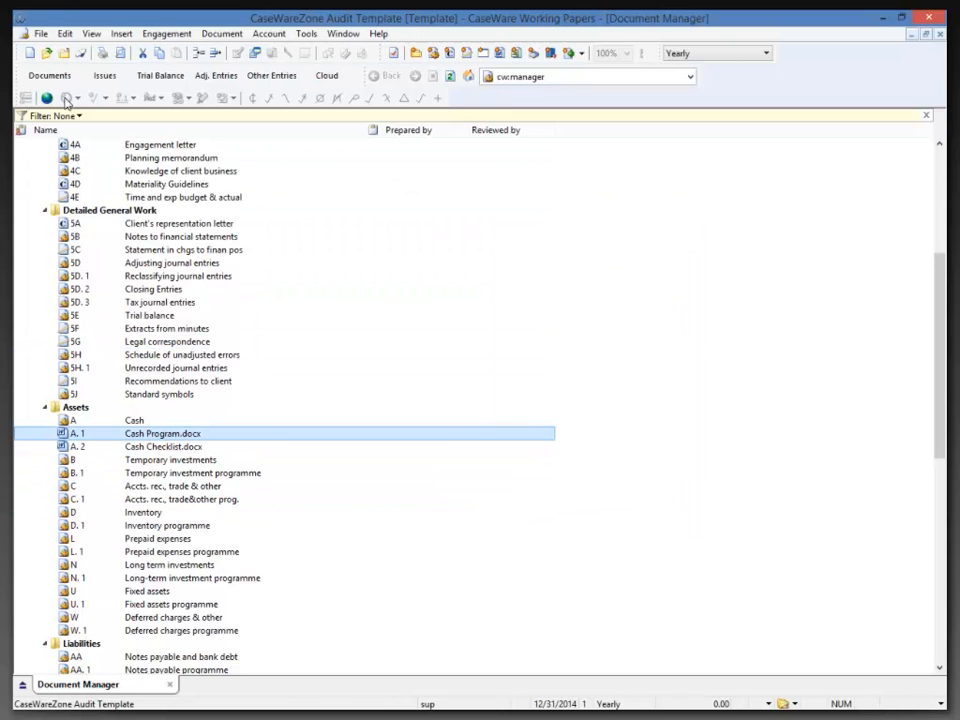
Close the template, open 'My new CaseWareZone file.ac' from its folder, and log in as the supervisor.
{"action": "left_click", "coordinate": [928, 18]}
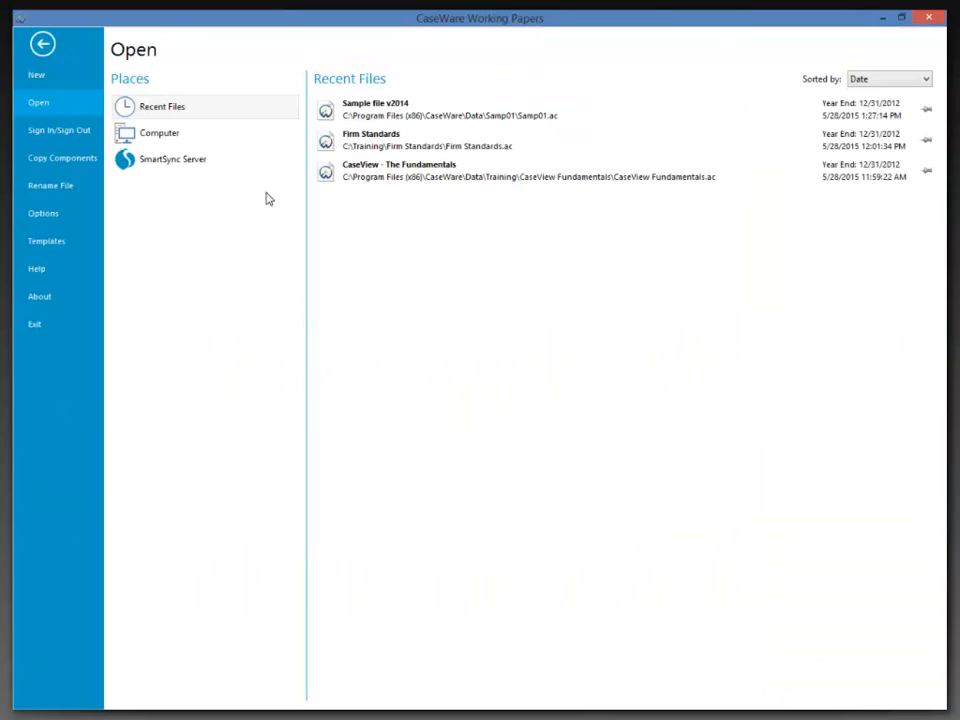
{"action": "left_click", "coordinate": [148, 138]}
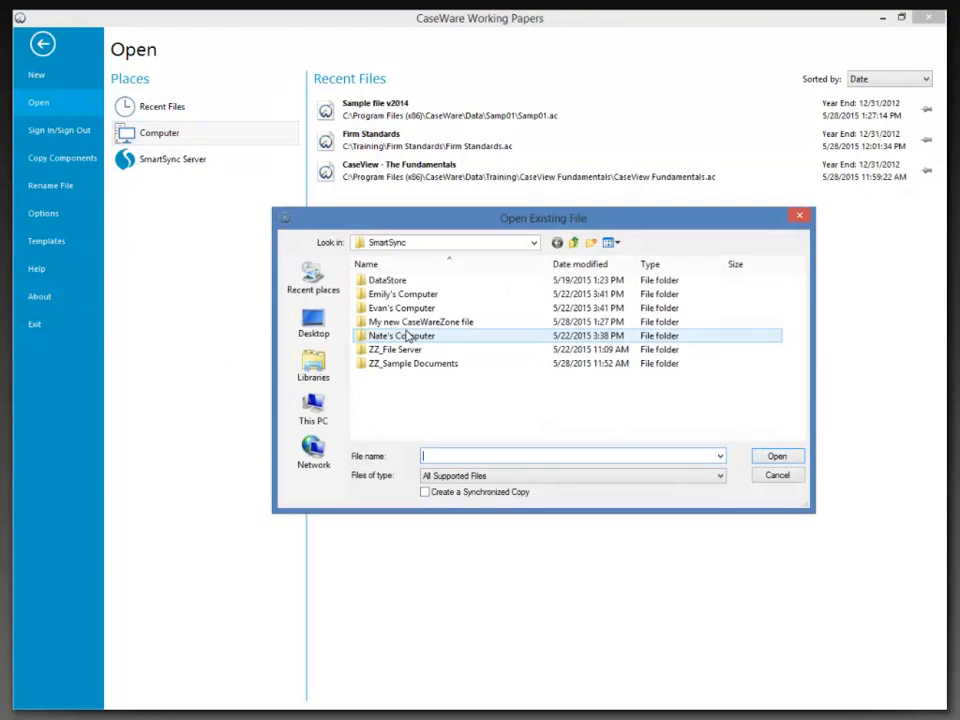
{"action": "double_click", "coordinate": [405, 321]}
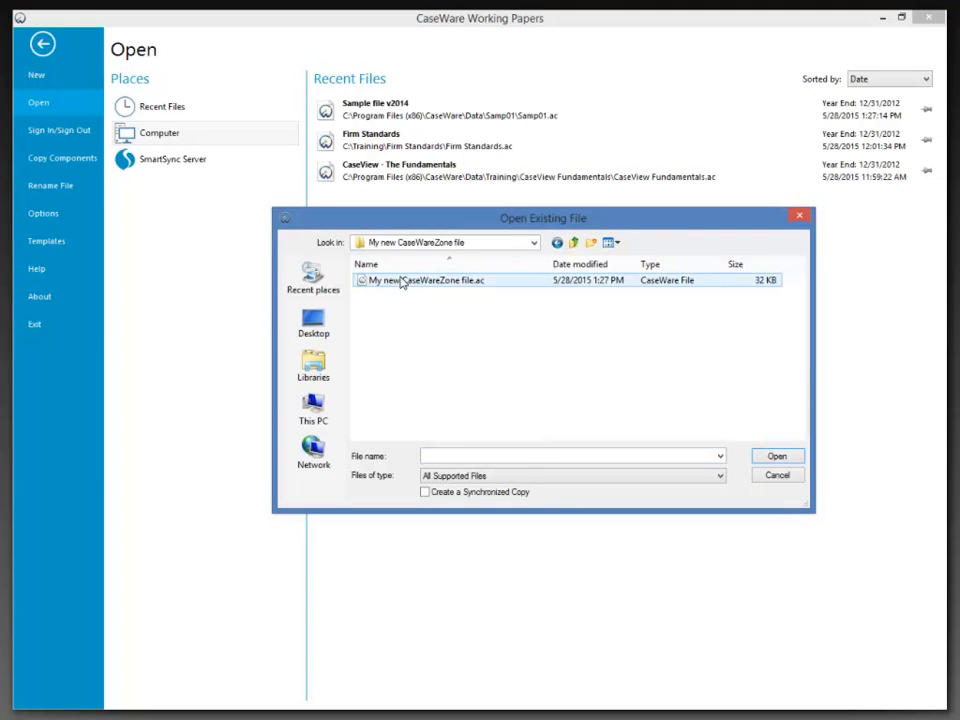
{"action": "left_click", "coordinate": [402, 281]}
{"action": "left_click", "coordinate": [779, 456]}
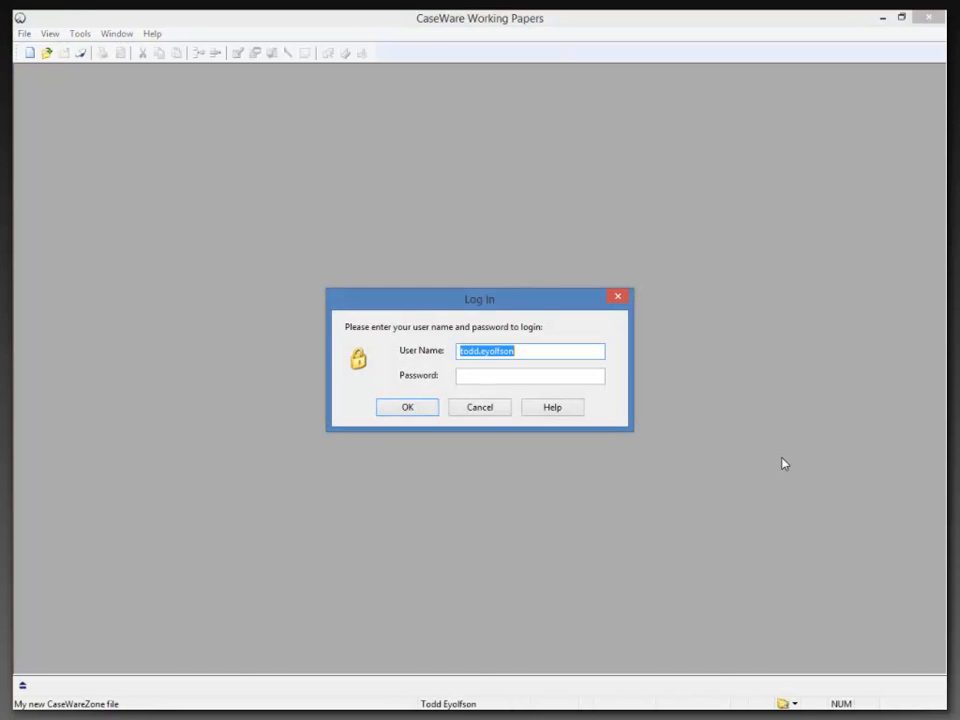
{"action": "type", "text": "sup"}
{"action": "key", "text": "Tab"}
{"action": "type", "text": "su"}
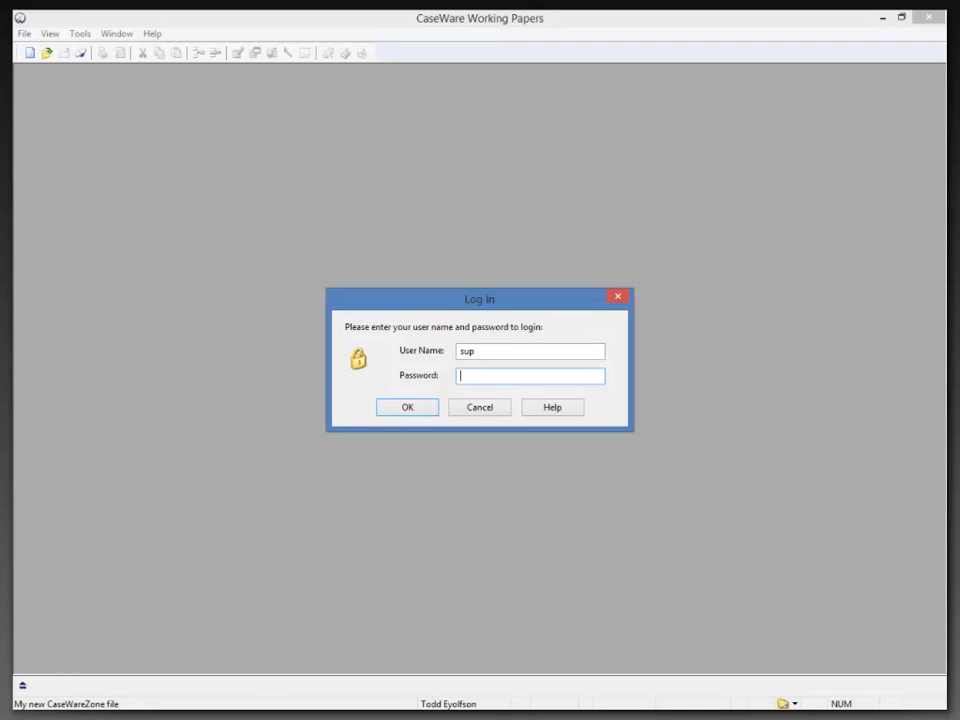
{"action": "type", "text": "p"}
{"action": "key", "text": "Return"}
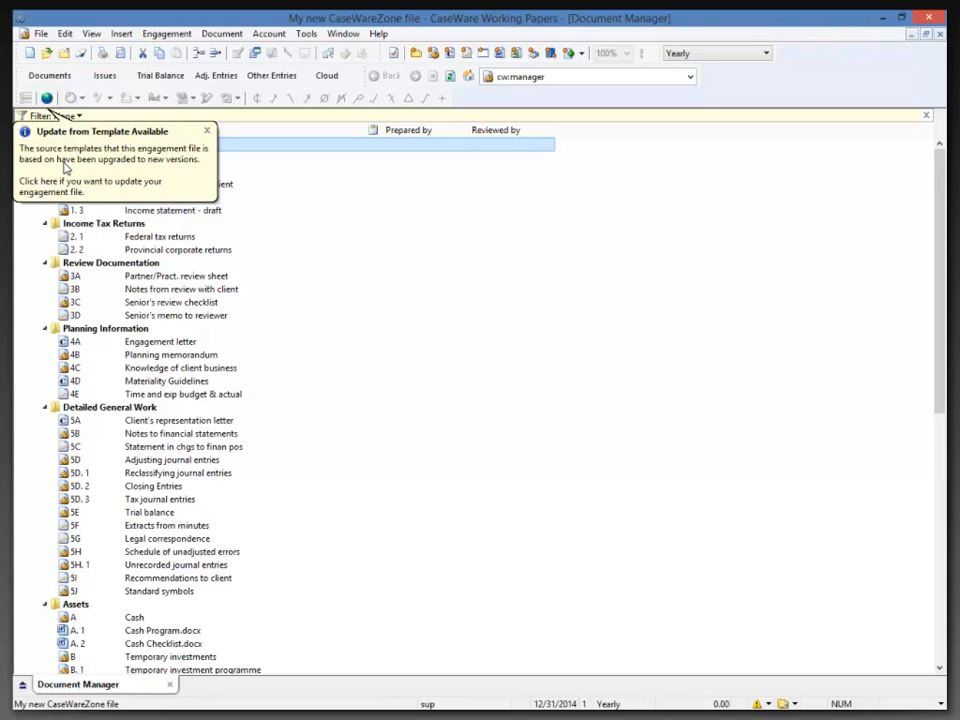
Run Update from Template with Update kept at Yes for Cash Program.docx, then finish.
{"action": "left_click", "coordinate": [63, 168]}
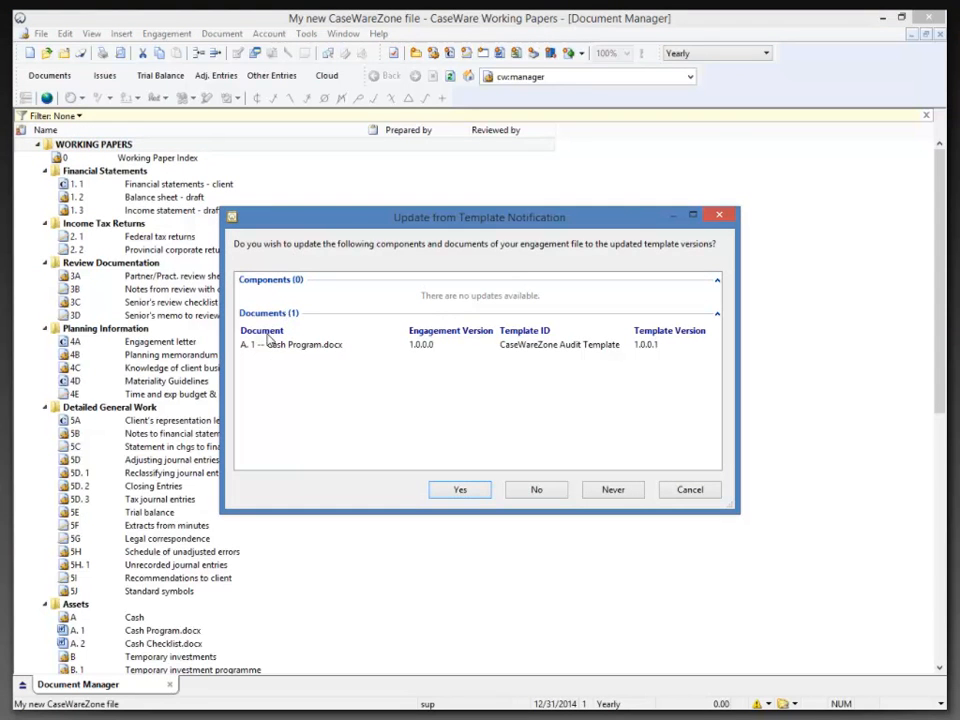
{"action": "left_click", "coordinate": [458, 490]}
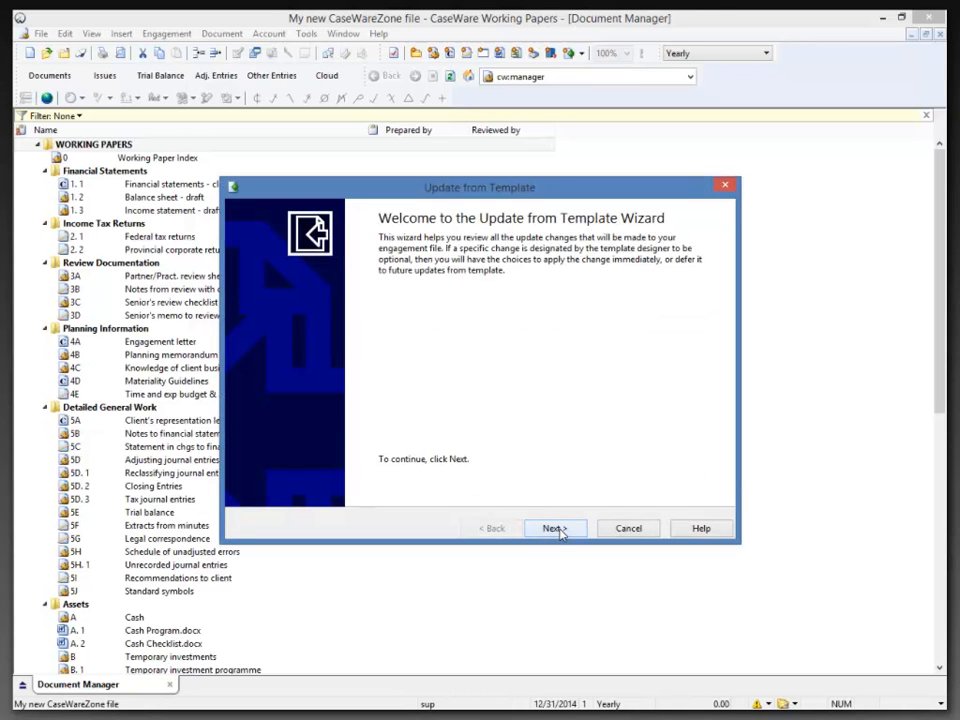
{"action": "left_click", "coordinate": [555, 528]}
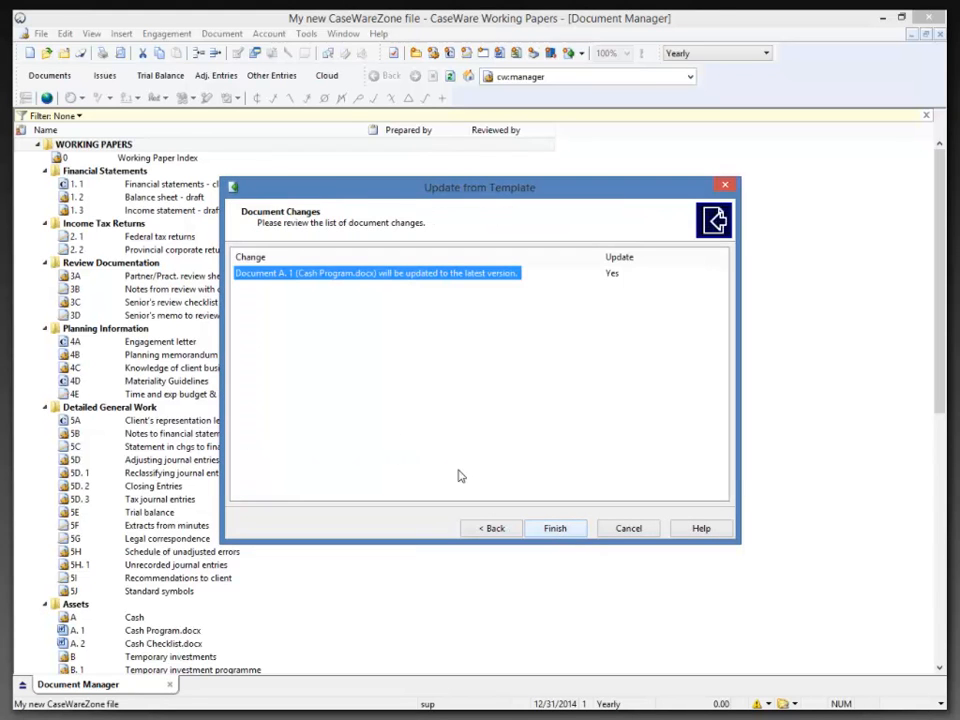
{"action": "left_click", "coordinate": [611, 274]}
{"action": "left_click", "coordinate": [611, 274]}
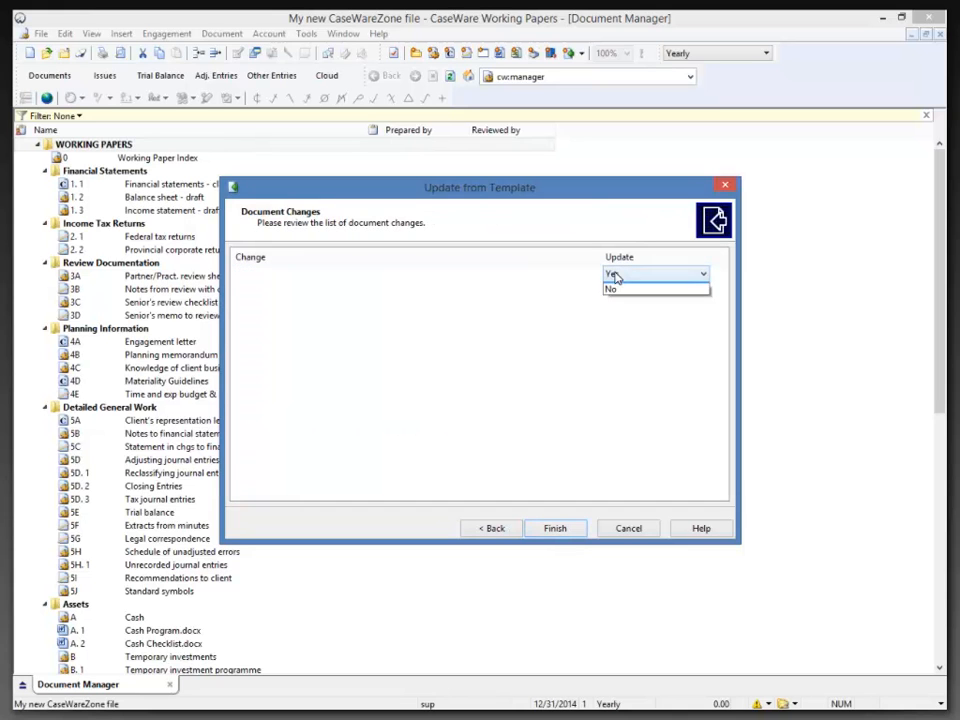
{"action": "left_click", "coordinate": [622, 286]}
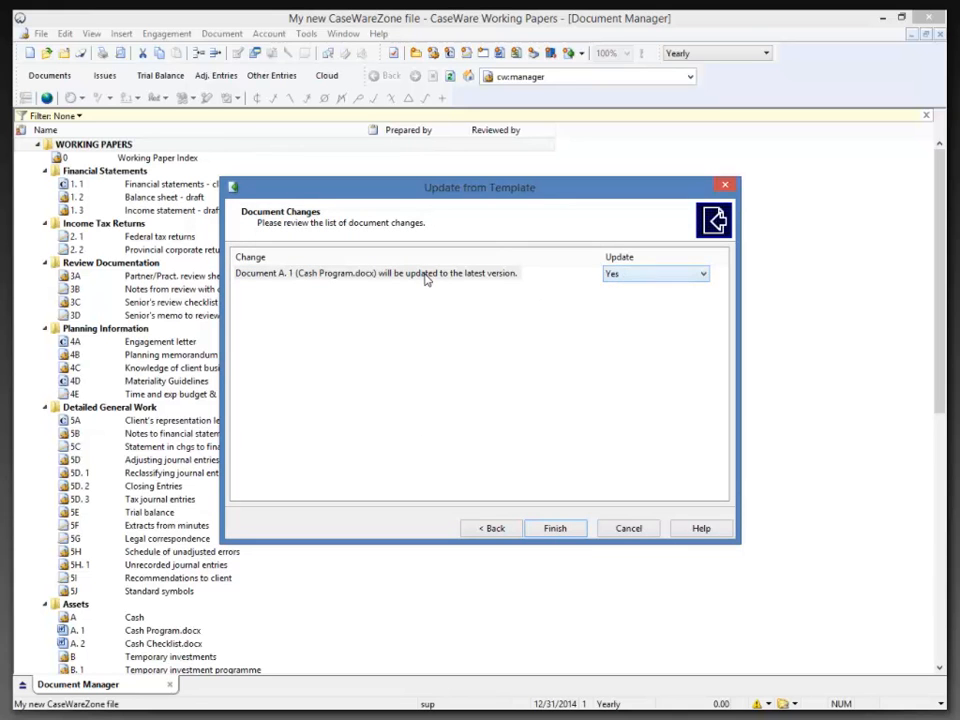
{"action": "left_click", "coordinate": [563, 529]}
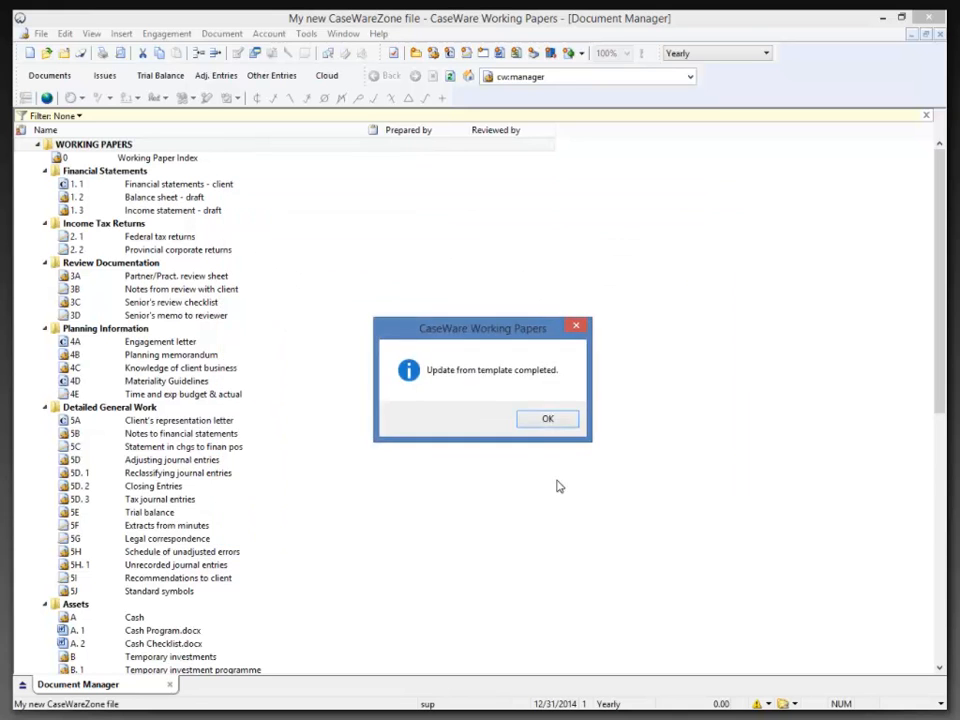
{"action": "left_click", "coordinate": [544, 424]}
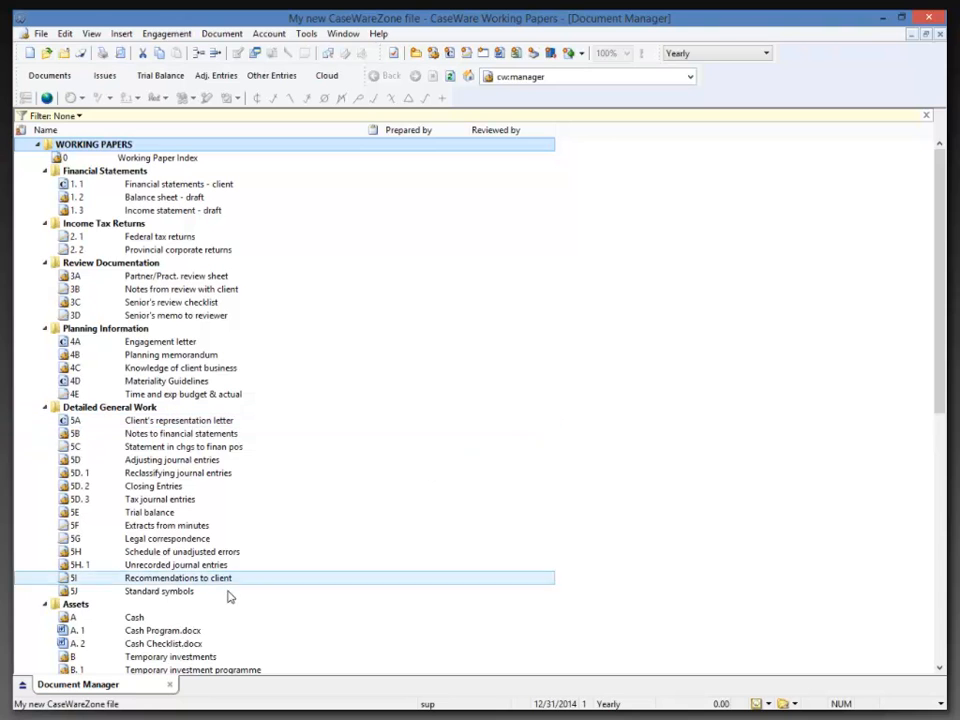
{"action": "left_click", "coordinate": [153, 632]}
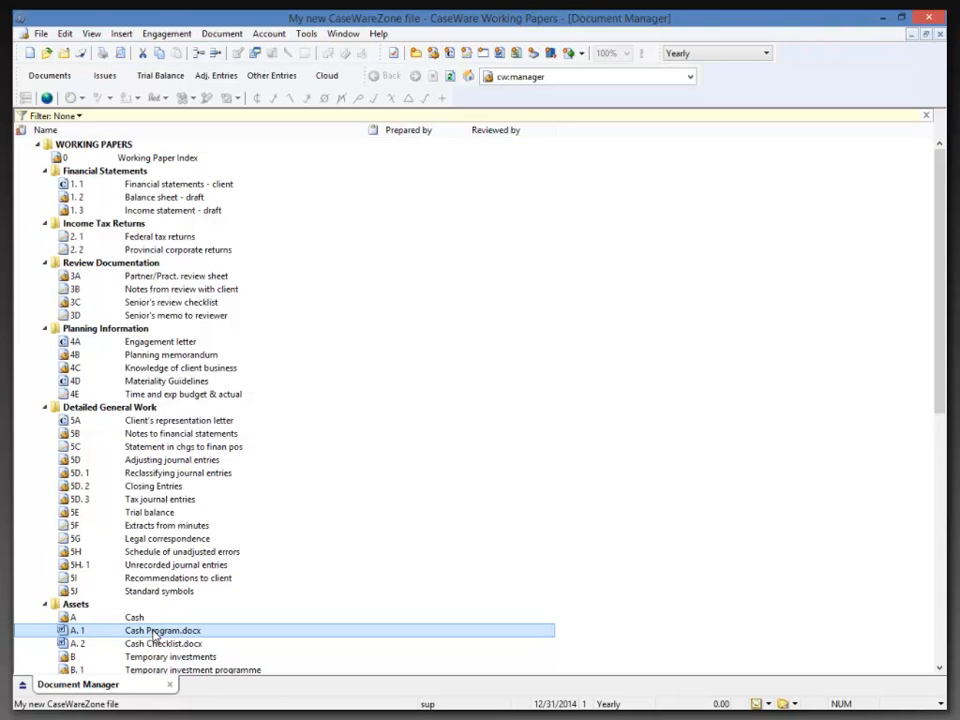
{"action": "double_click", "coordinate": [153, 632]}
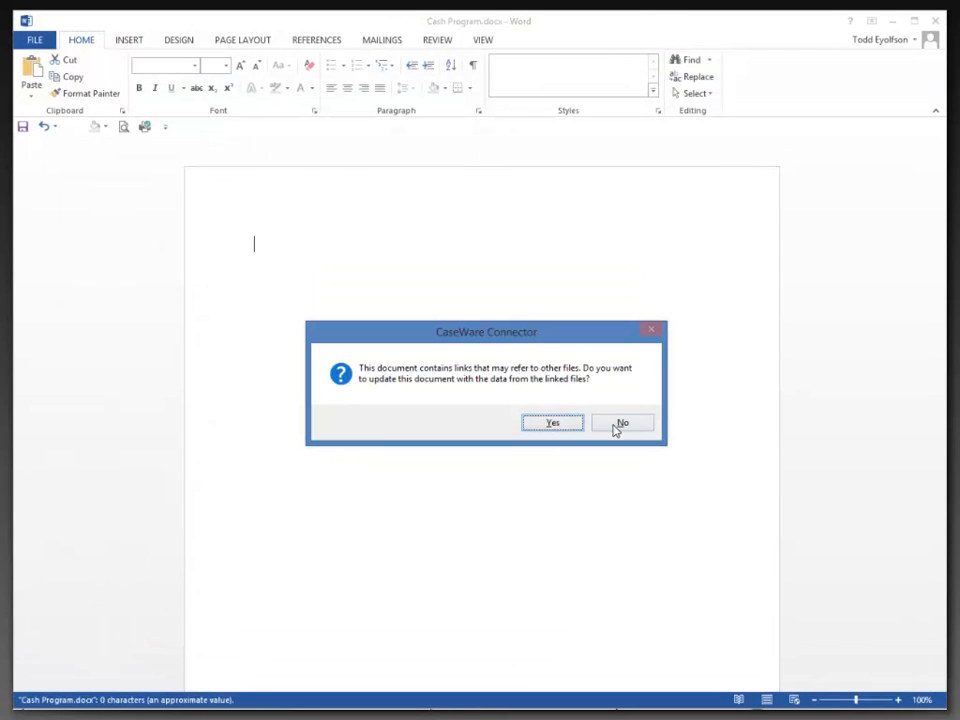
{"action": "left_click", "coordinate": [620, 424]}
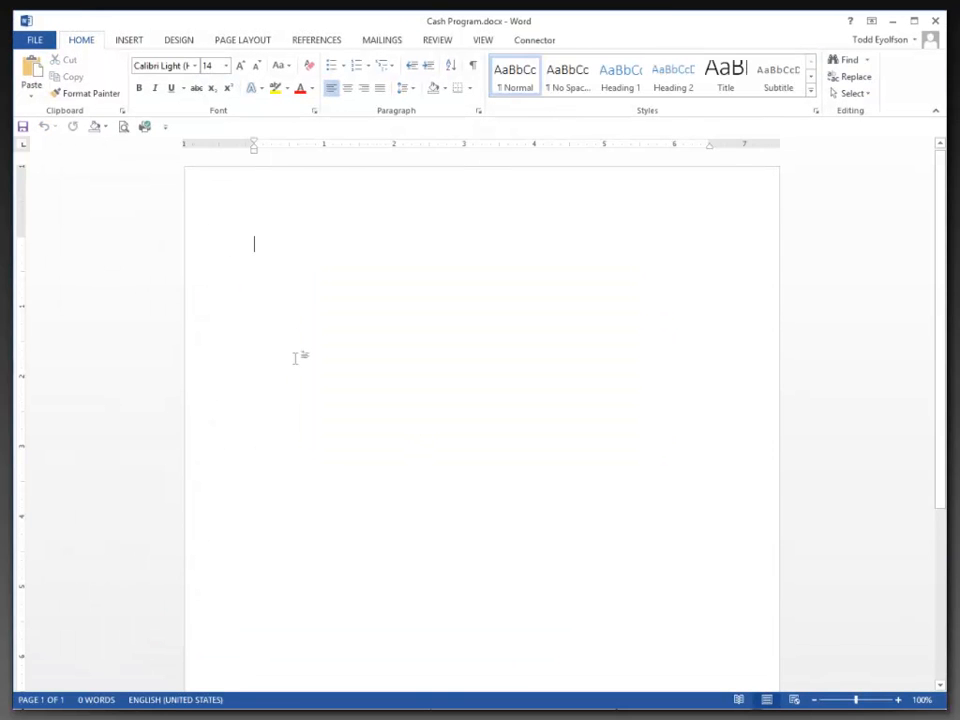
{"action": "left_click", "coordinate": [935, 21]}
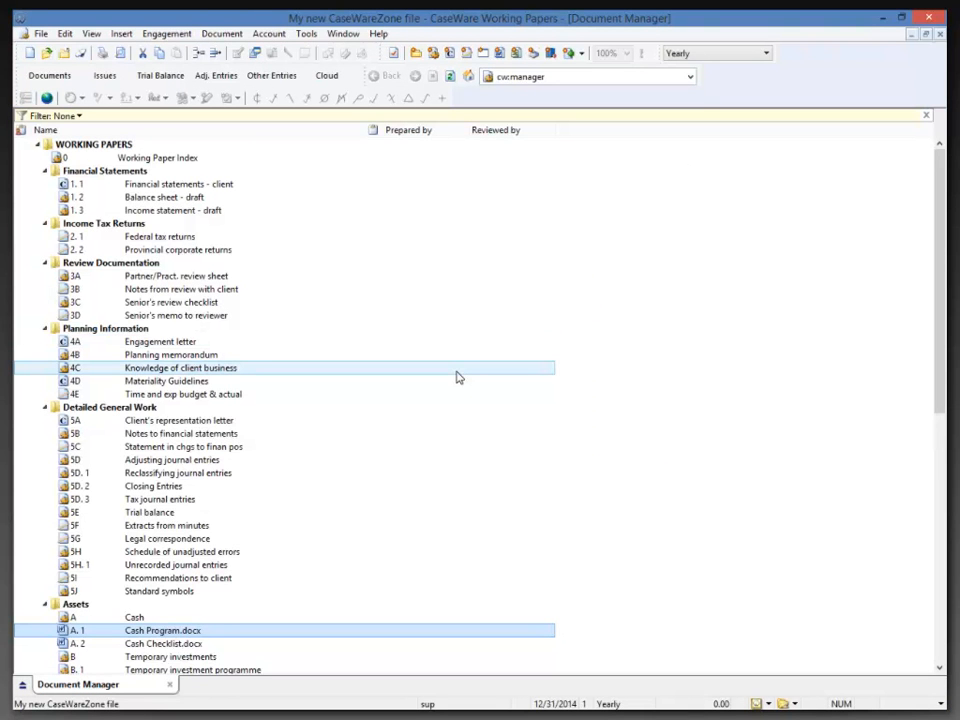